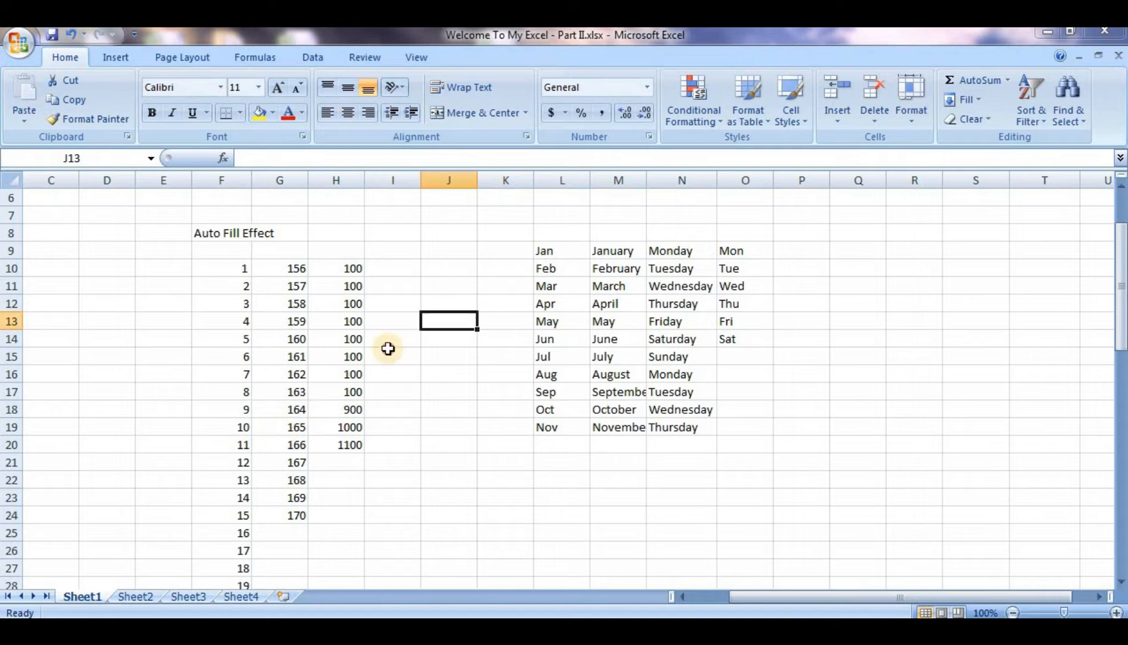
{"action": "left_click", "coordinate": [492, 250]}
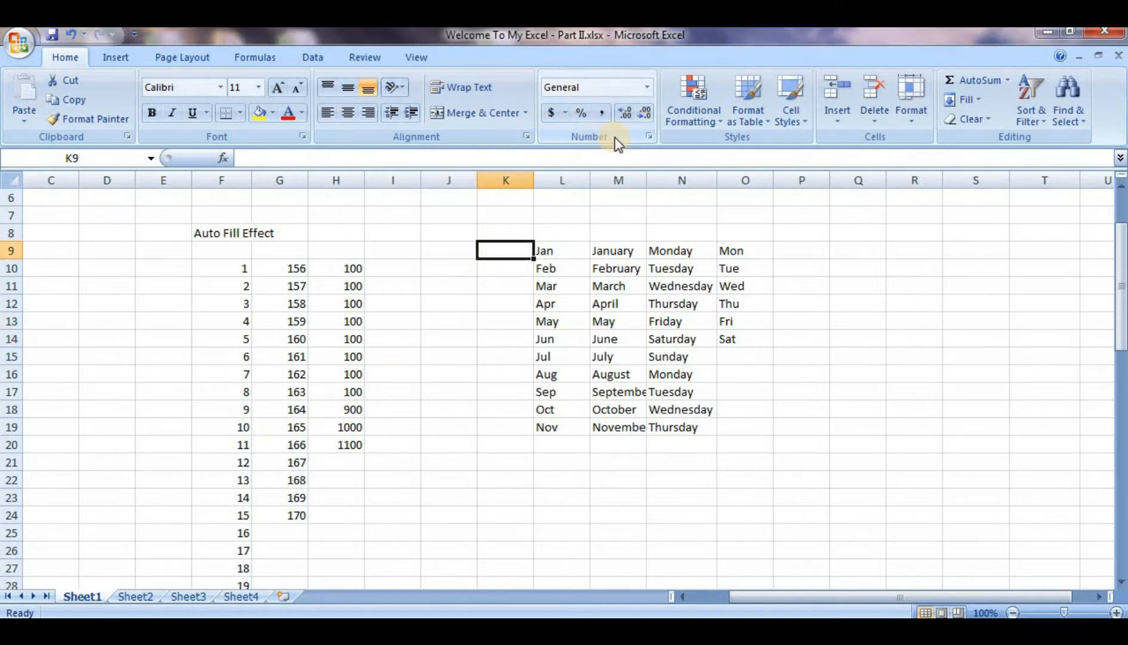
{"action": "left_click", "coordinate": [600, 269]}
{"action": "left_click_drag", "start_coordinate": [360, 267], "coordinate": [588, 352]}
{"action": "left_click", "coordinate": [594, 355]}
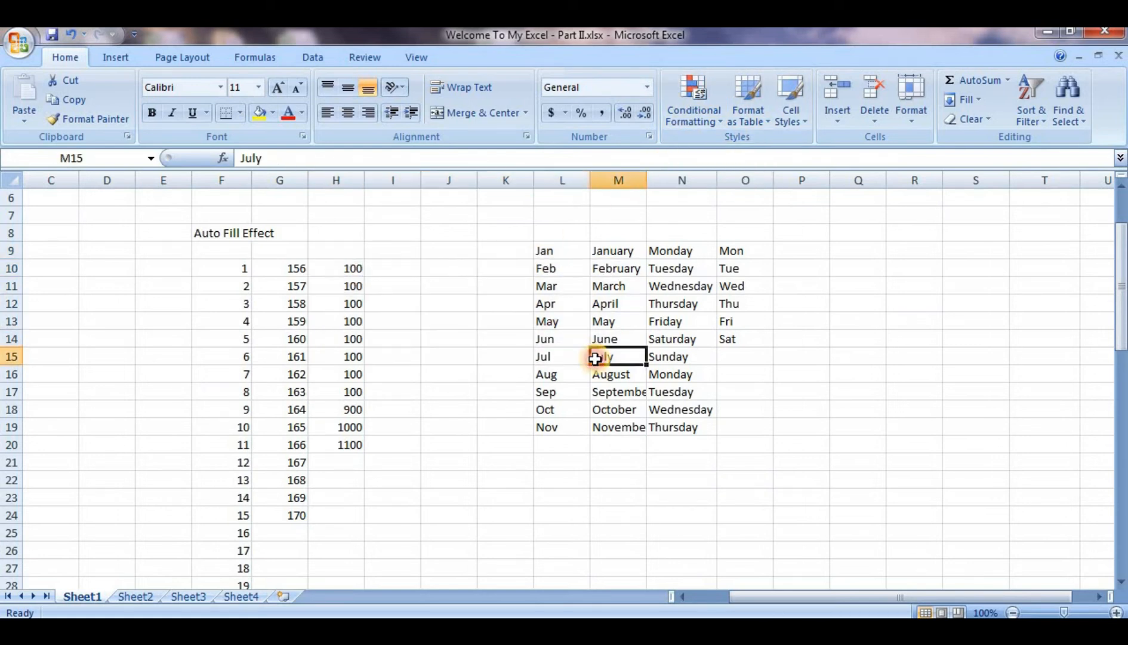
{"action": "left_click", "coordinate": [522, 286]}
{"action": "left_click", "coordinate": [564, 250]}
{"action": "left_click_drag", "start_coordinate": [582, 267], "coordinate": [643, 344]}
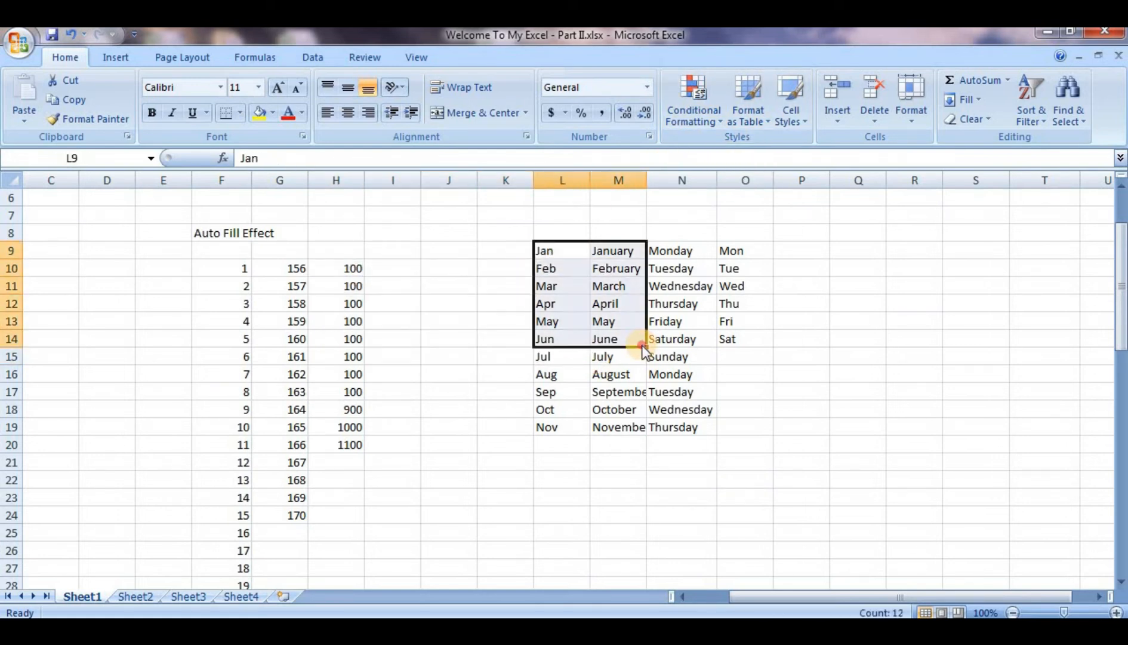
{"action": "left_click", "coordinate": [652, 369]}
{"action": "left_click", "coordinate": [599, 305]}
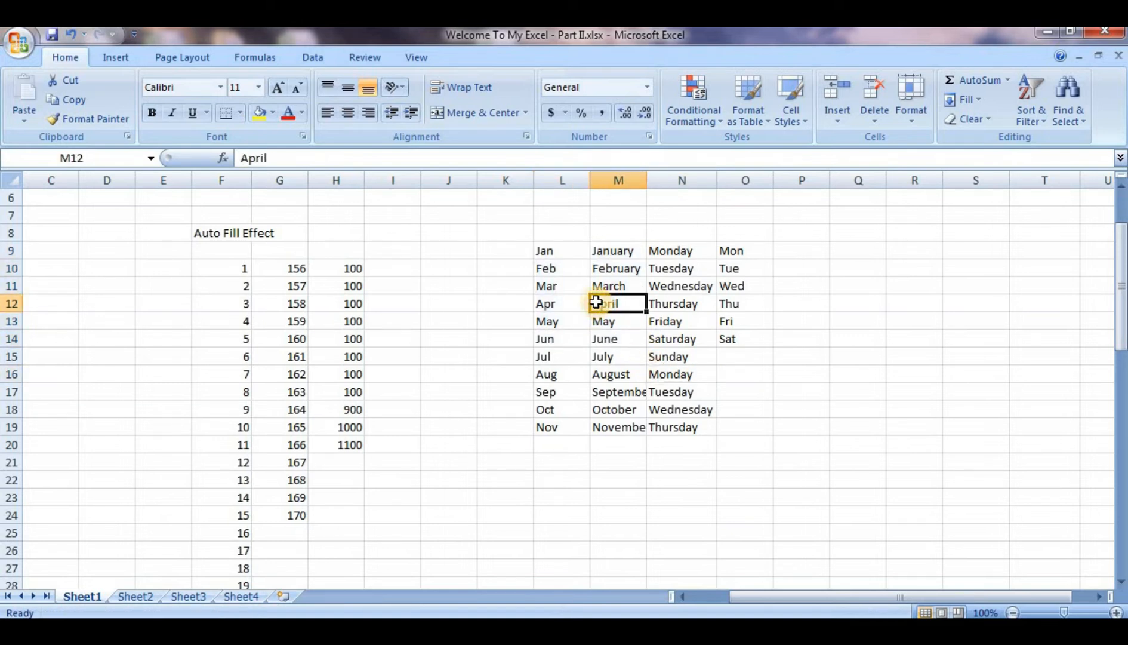
{"action": "left_click", "coordinate": [544, 269]}
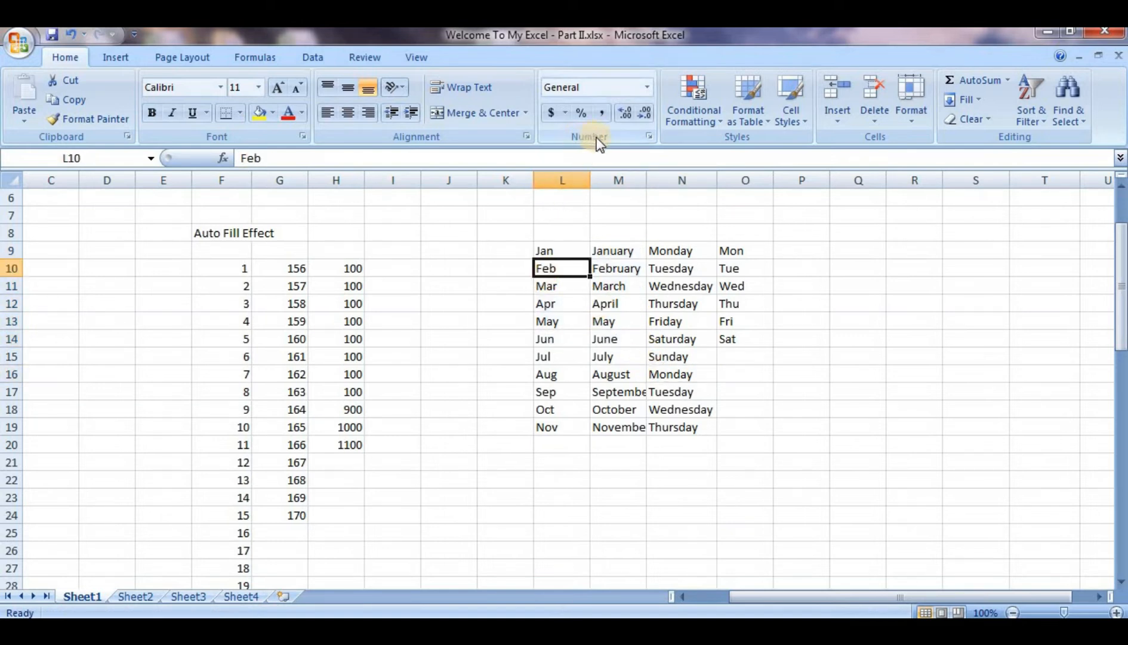
{"action": "left_click_drag", "start_coordinate": [249, 264], "coordinate": [328, 393]}
{"action": "left_click", "coordinate": [328, 393]}
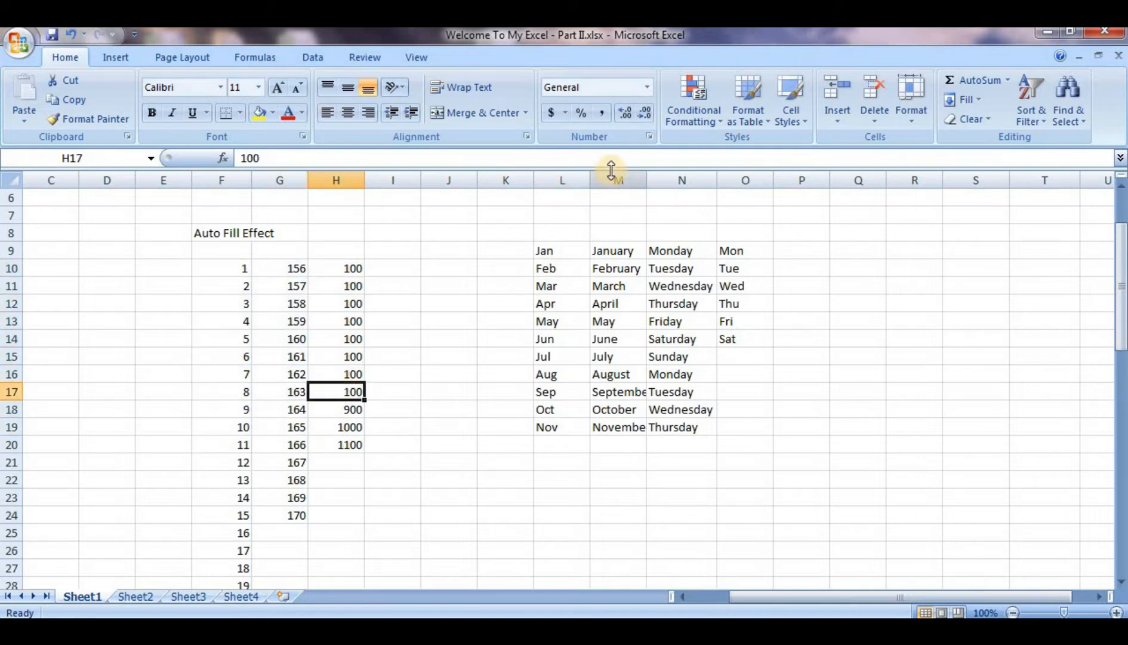
{"action": "left_click", "coordinate": [291, 302]}
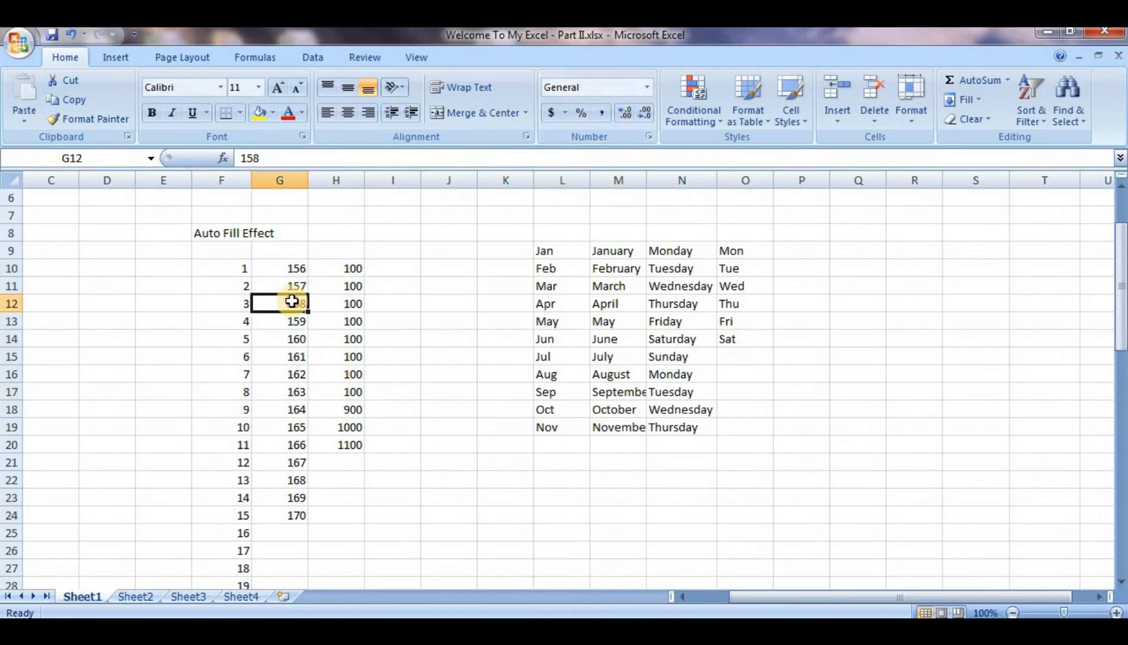
{"action": "left_click", "coordinate": [324, 292]}
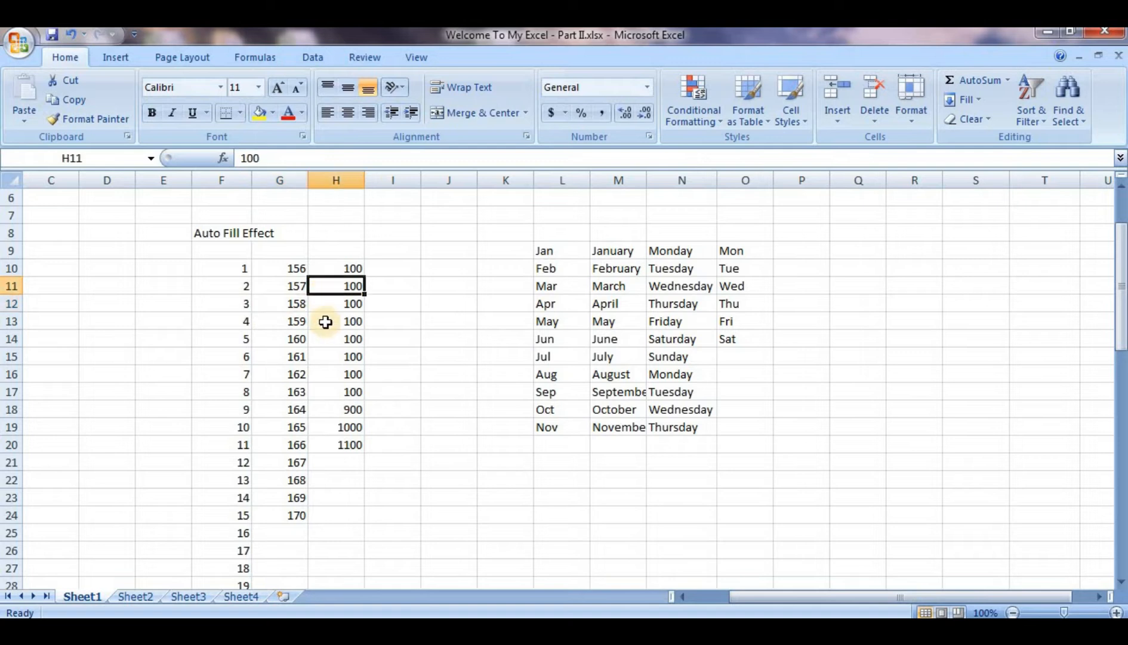
{"action": "left_click", "coordinate": [322, 321]}
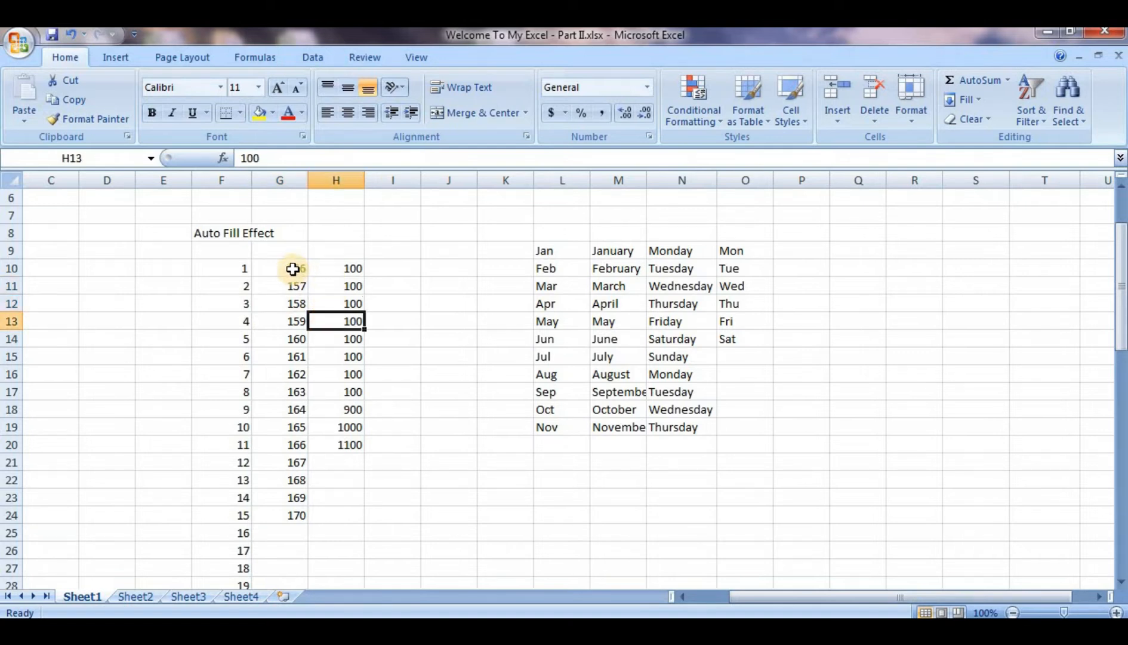
Step: Select cells G10:G24 and apply the General number format to them
{"action": "left_click_drag", "start_coordinate": [295, 268], "coordinate": [295, 507]}
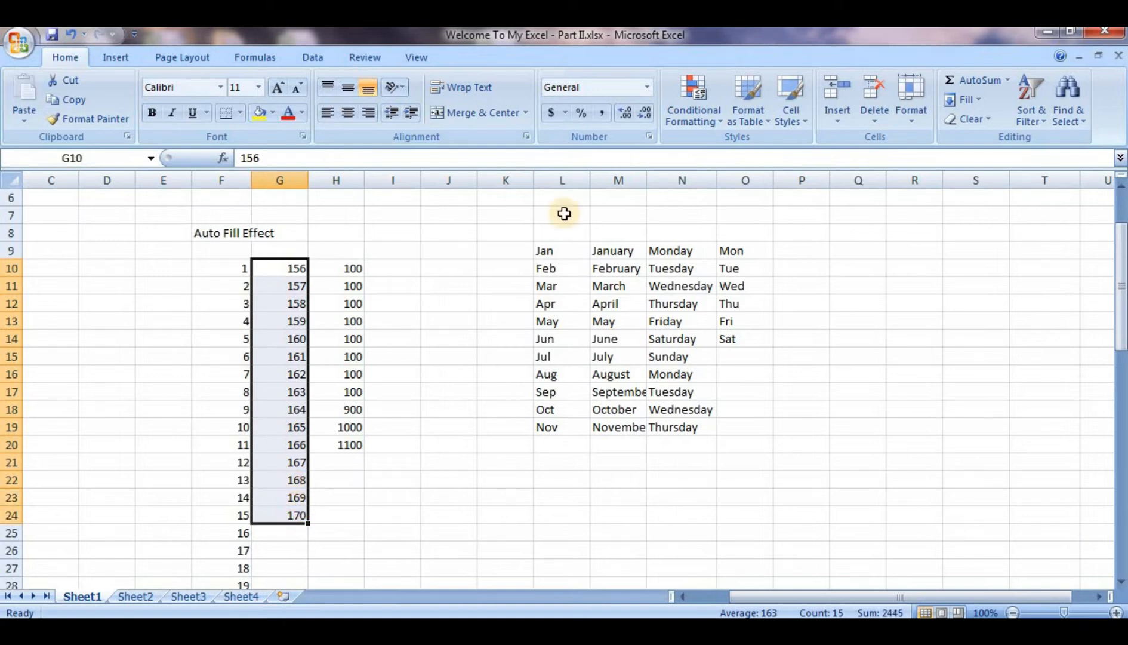
{"action": "left_click", "coordinate": [646, 88]}
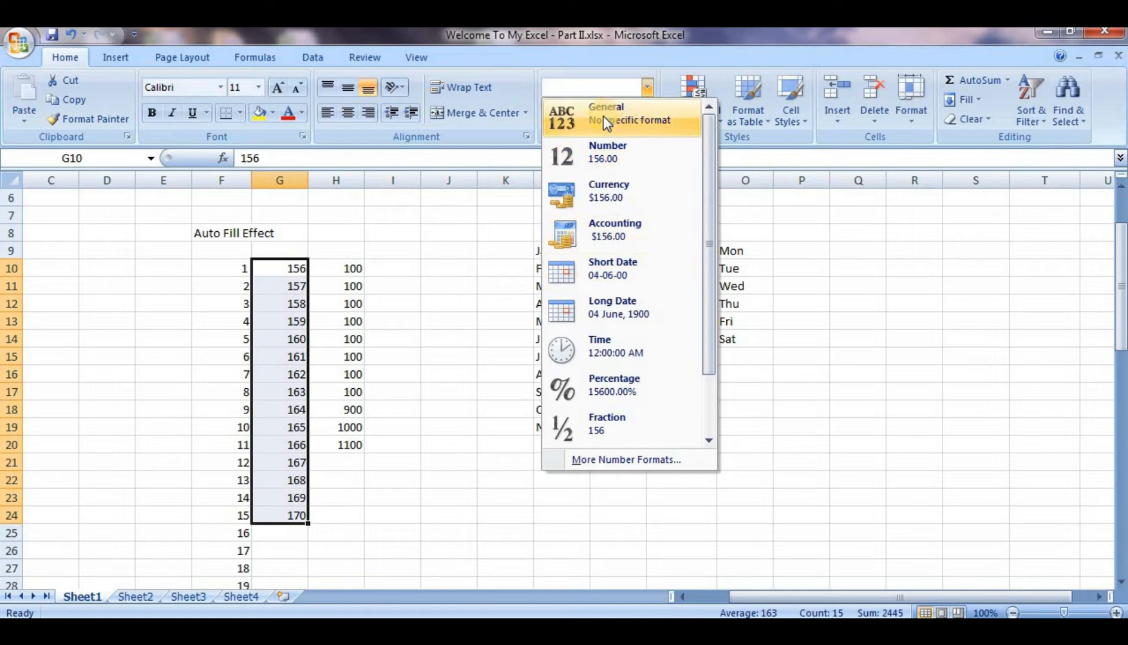
{"action": "left_click", "coordinate": [657, 130]}
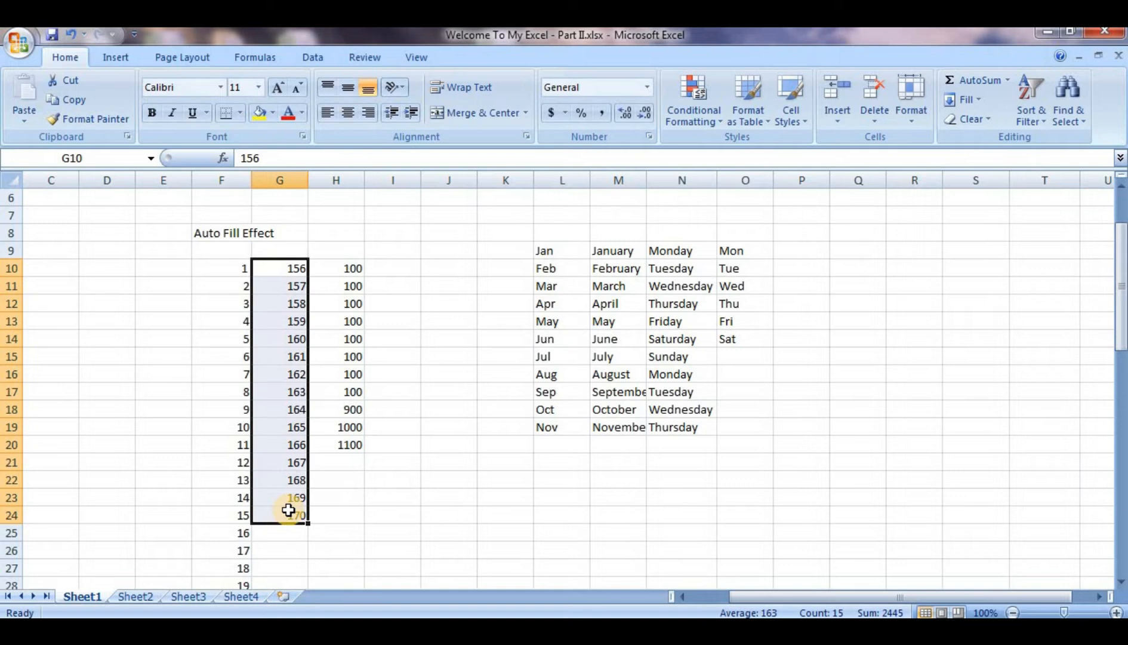
Step: Format the selected cells G10:G24 as Number and after that as Currency
{"action": "left_click", "coordinate": [648, 88]}
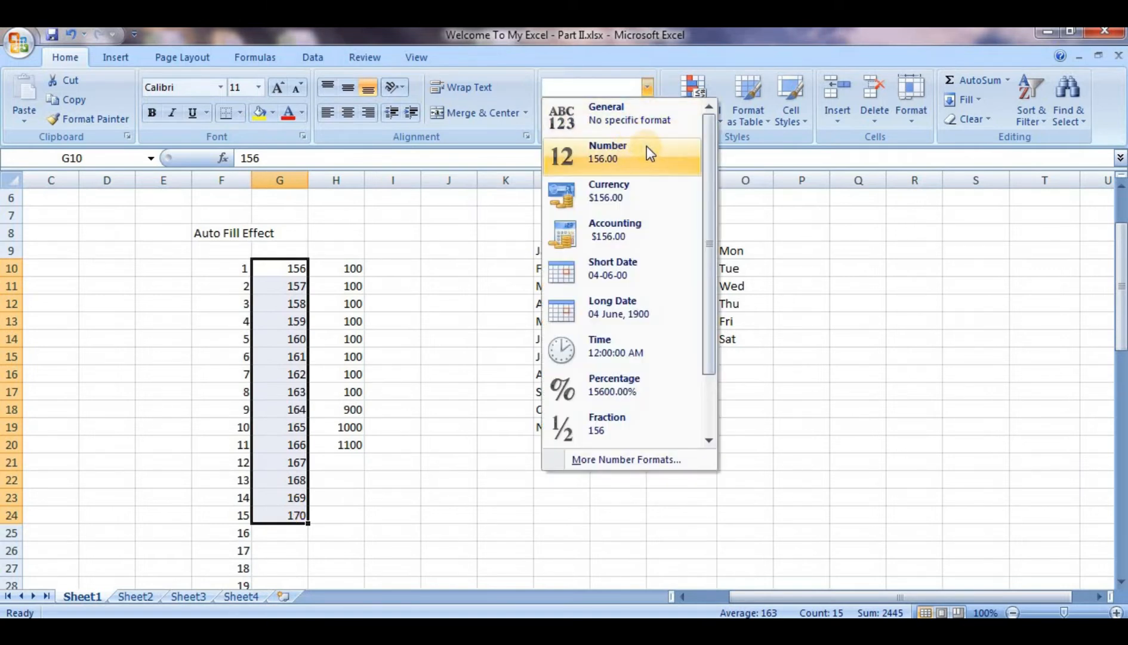
{"action": "left_click", "coordinate": [632, 161]}
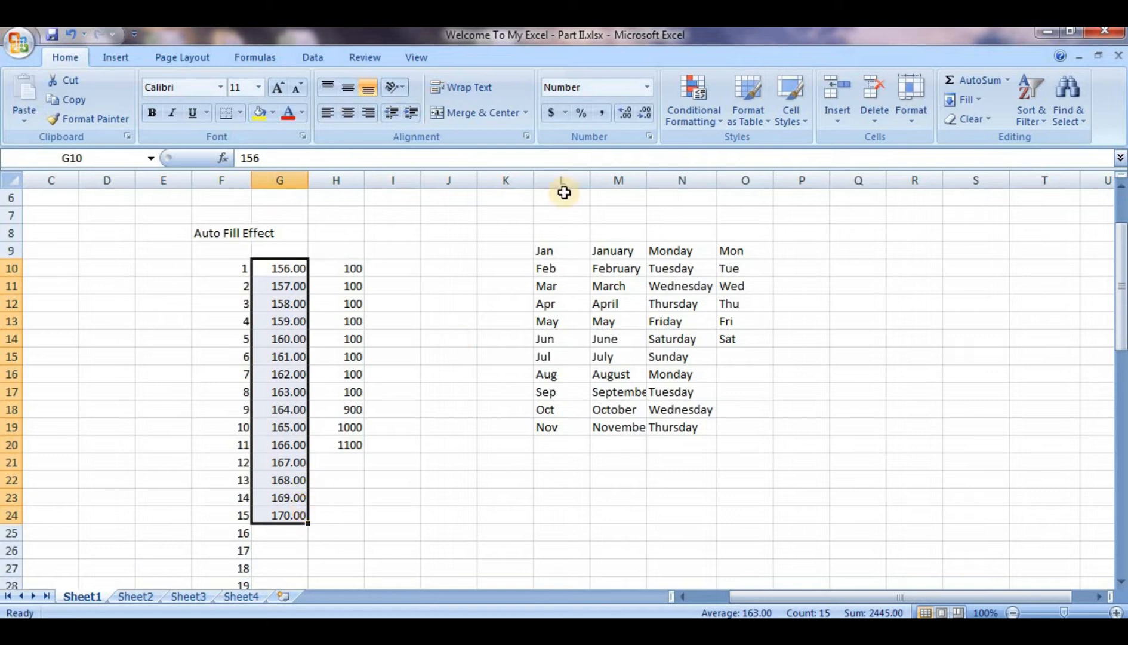
{"action": "left_click", "coordinate": [646, 87]}
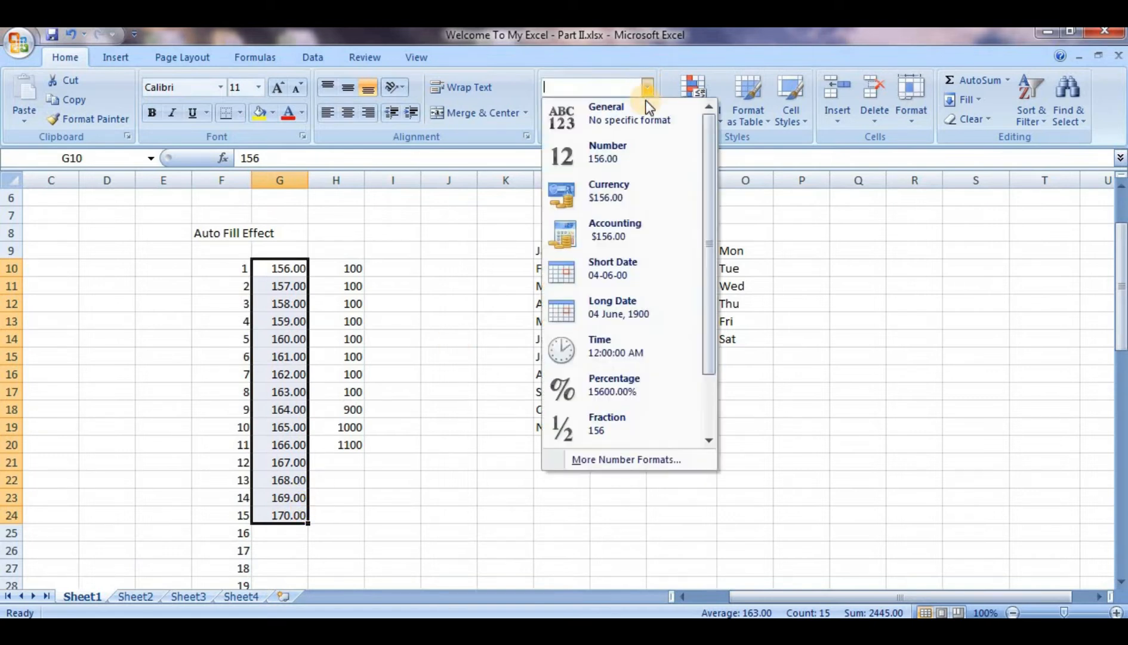
{"action": "left_click", "coordinate": [603, 191]}
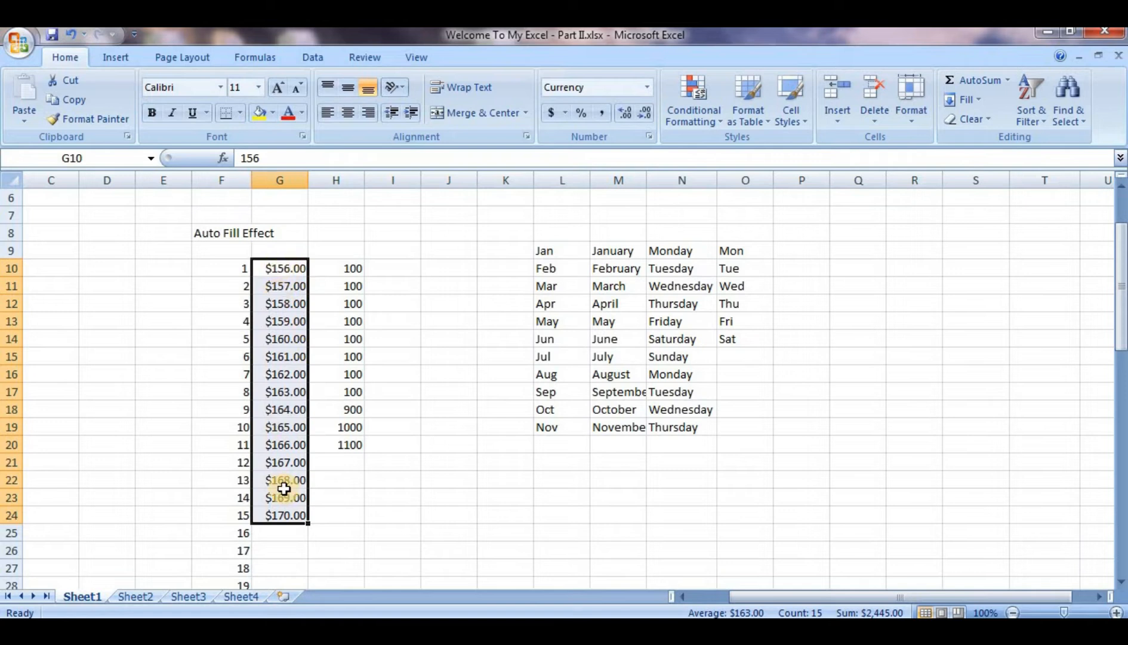
Step: Try the Short Date format on G10:G24, look through the remaining formats and set the cells back to General
{"action": "left_click", "coordinate": [644, 91]}
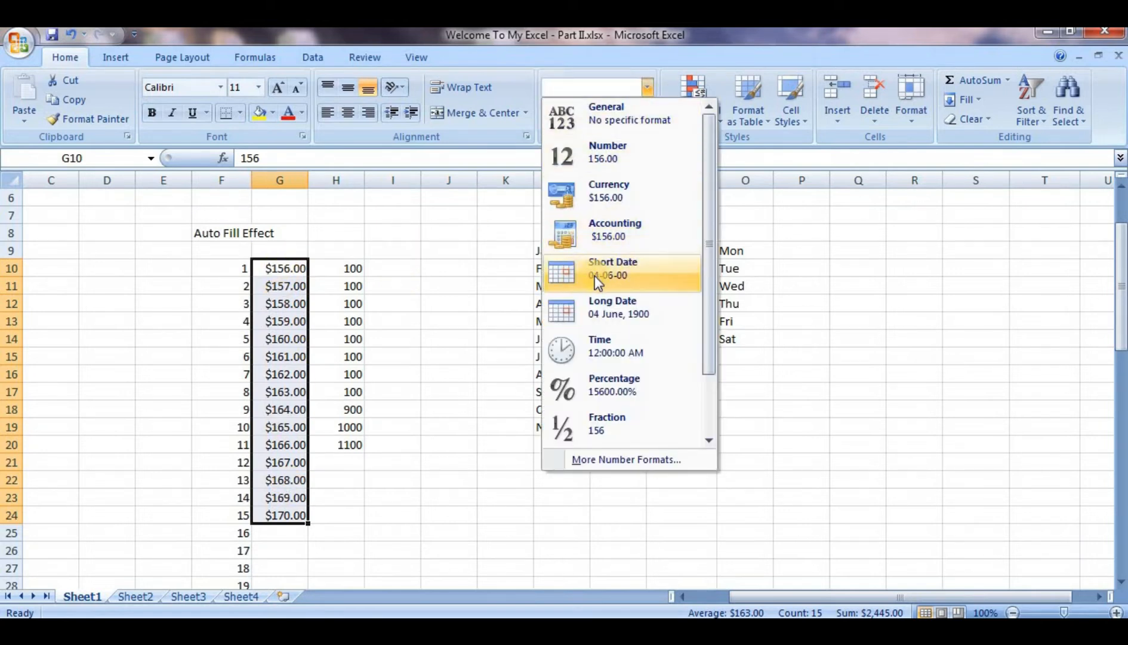
{"action": "left_click", "coordinate": [638, 286]}
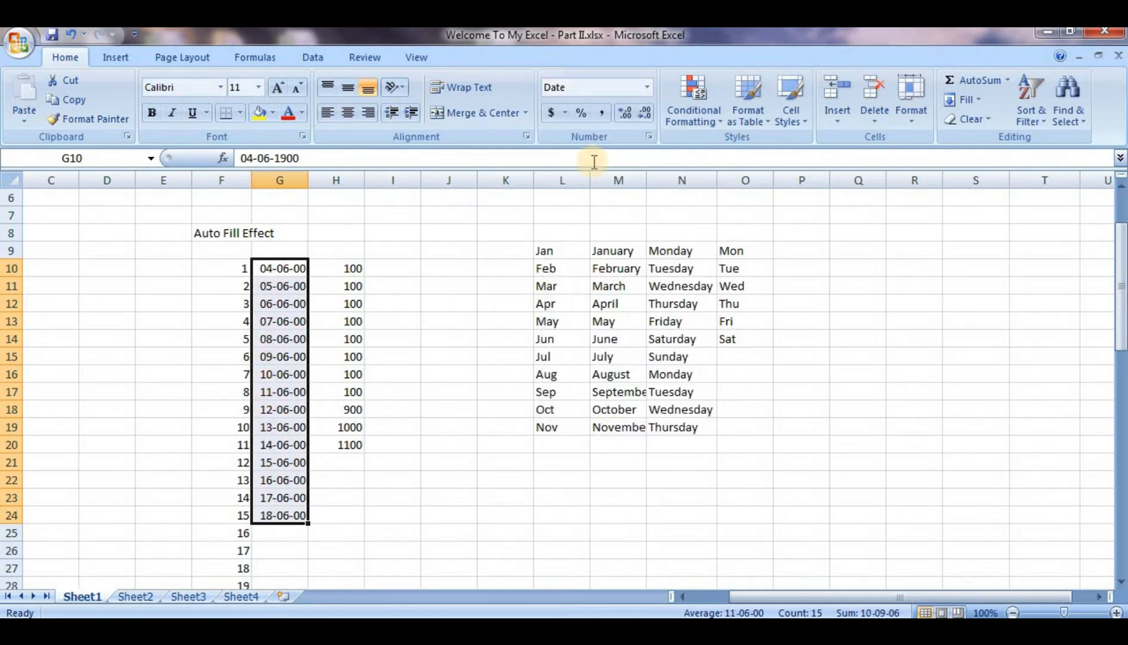
{"action": "left_click", "coordinate": [647, 87]}
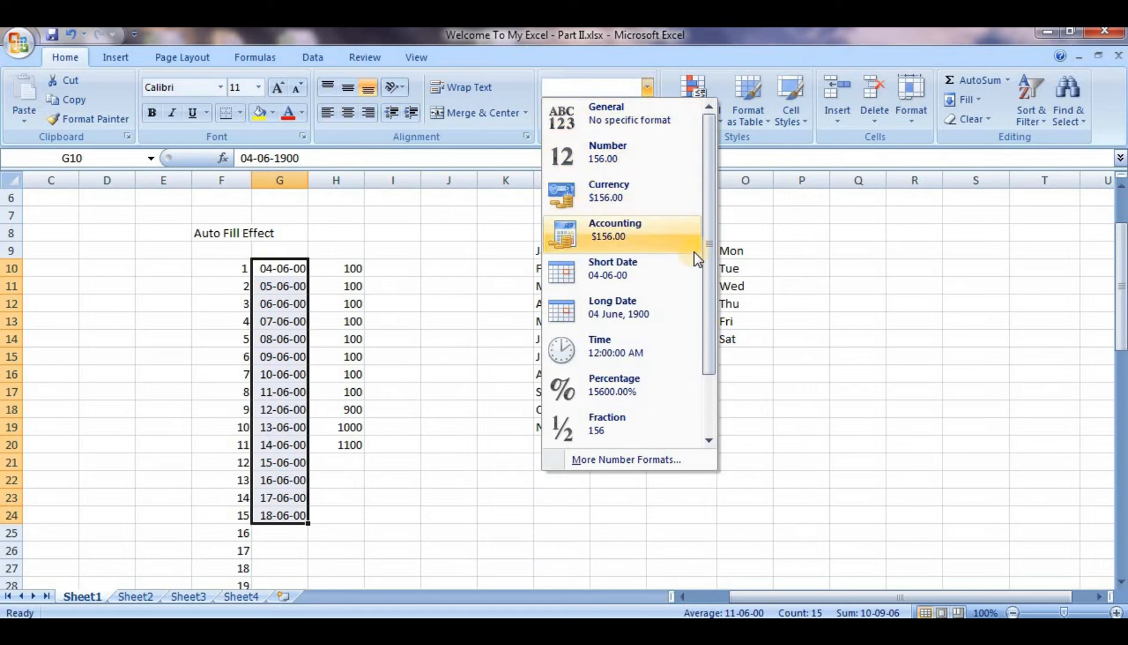
{"action": "left_click_drag", "start_coordinate": [714, 288], "coordinate": [712, 467]}
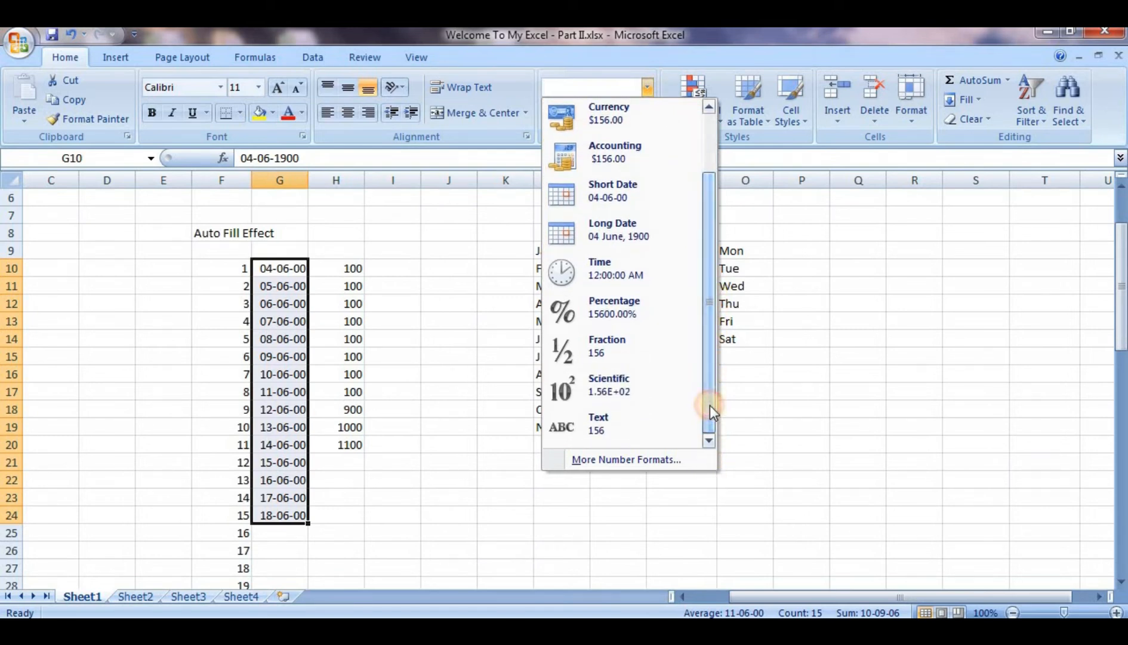
{"action": "left_click_drag", "start_coordinate": [710, 405], "coordinate": [710, 329]}
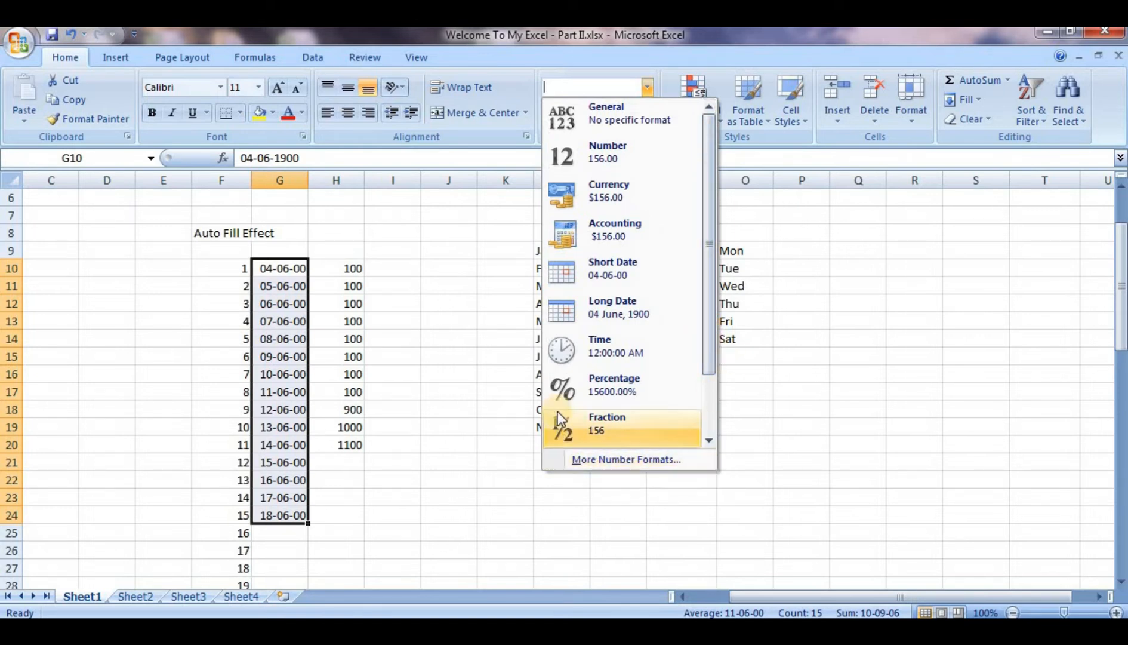
{"action": "left_click", "coordinate": [619, 129]}
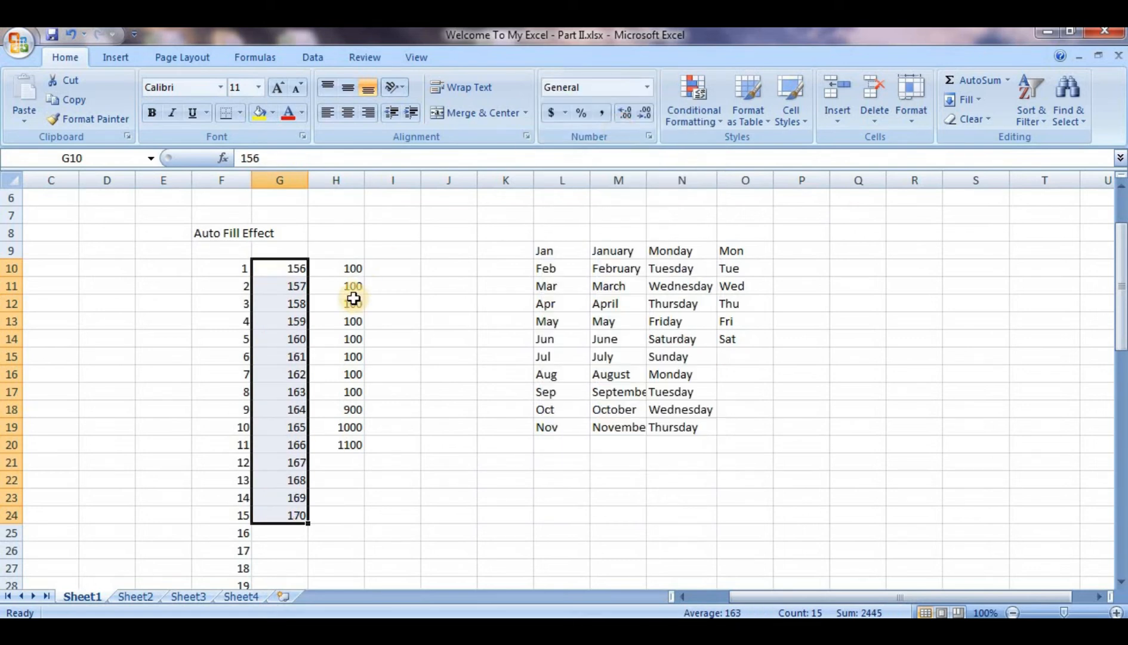
Step: Open the full Format Cells settings for G10:G24 and choose the Number category
{"action": "left_click", "coordinate": [647, 87]}
{"action": "left_click", "coordinate": [629, 459]}
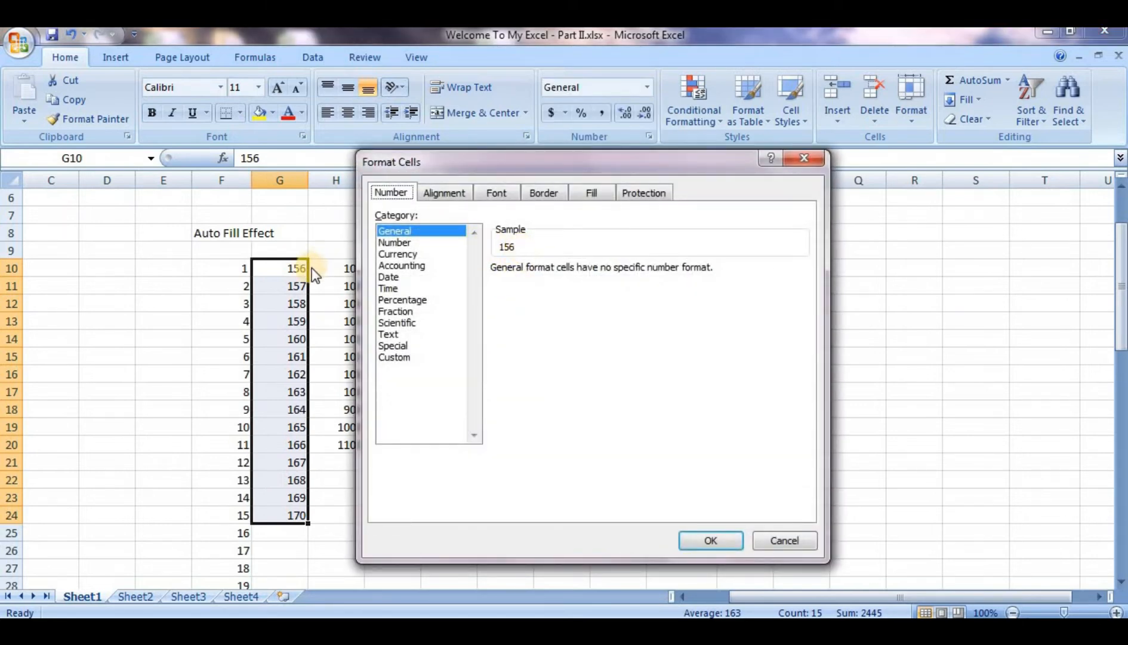
{"action": "left_click", "coordinate": [443, 241]}
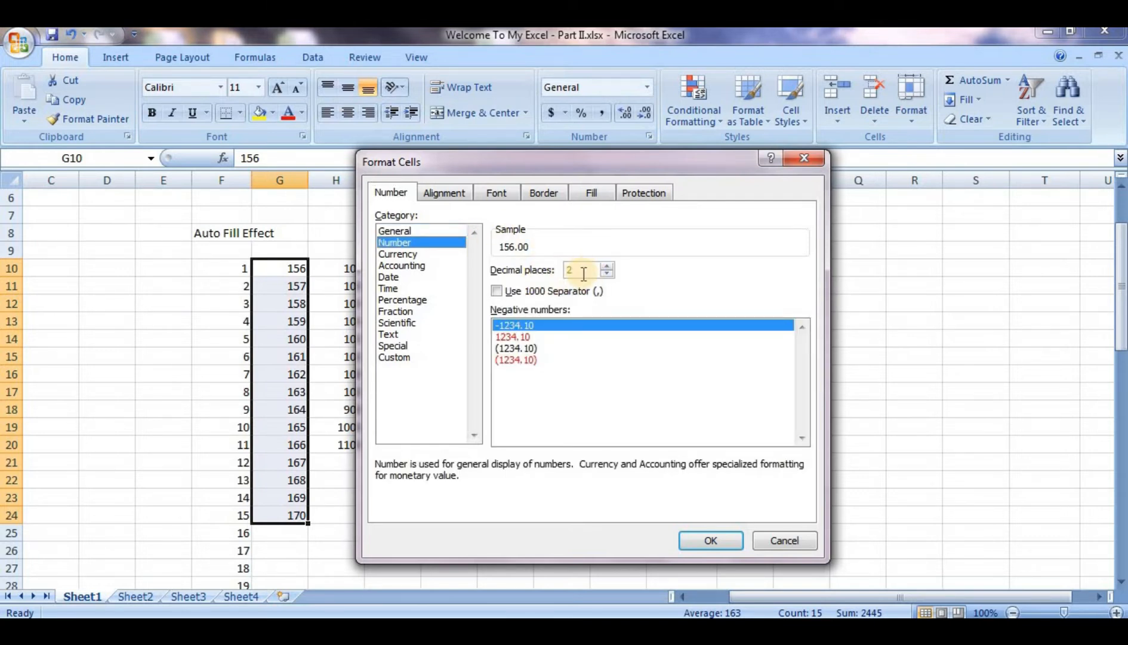
Step: Raise the decimal places of the Number format to 5 and lower them back to 2
{"action": "left_click", "coordinate": [607, 267]}
{"action": "left_click", "coordinate": [606, 267]}
{"action": "left_click", "coordinate": [607, 267]}
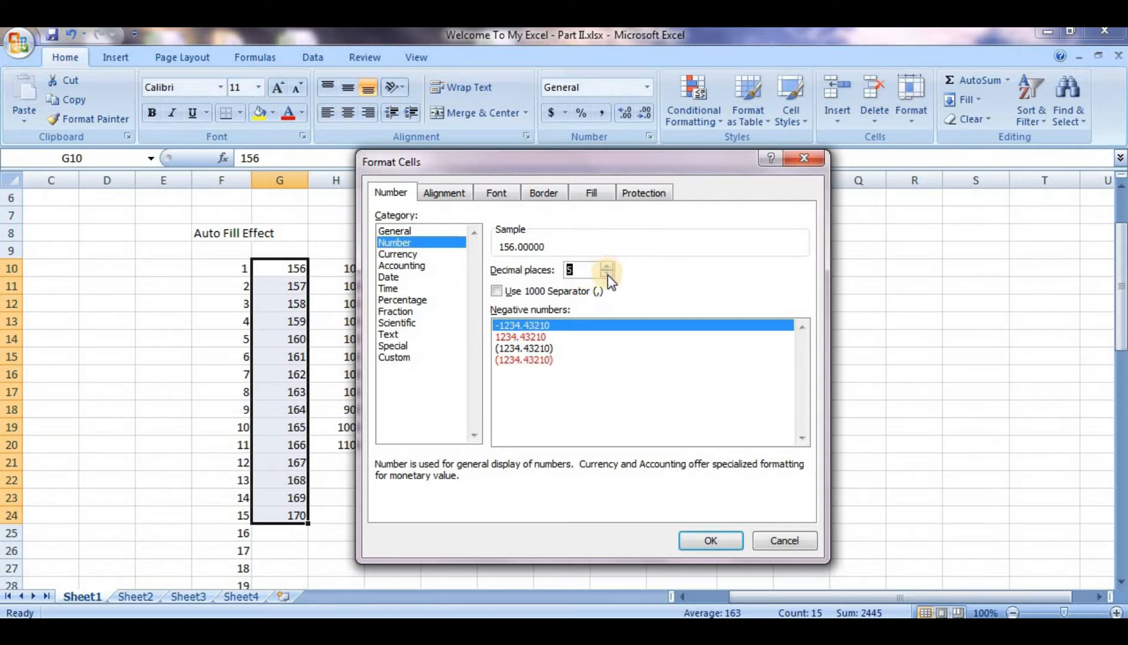
{"action": "left_click", "coordinate": [607, 276]}
{"action": "left_click", "coordinate": [607, 276]}
{"action": "left_click", "coordinate": [607, 276]}
Step: Choose the red 1234.10 style for negative numbers and try the 1000 separator on and off, leaving it off
{"action": "left_click", "coordinate": [564, 337]}
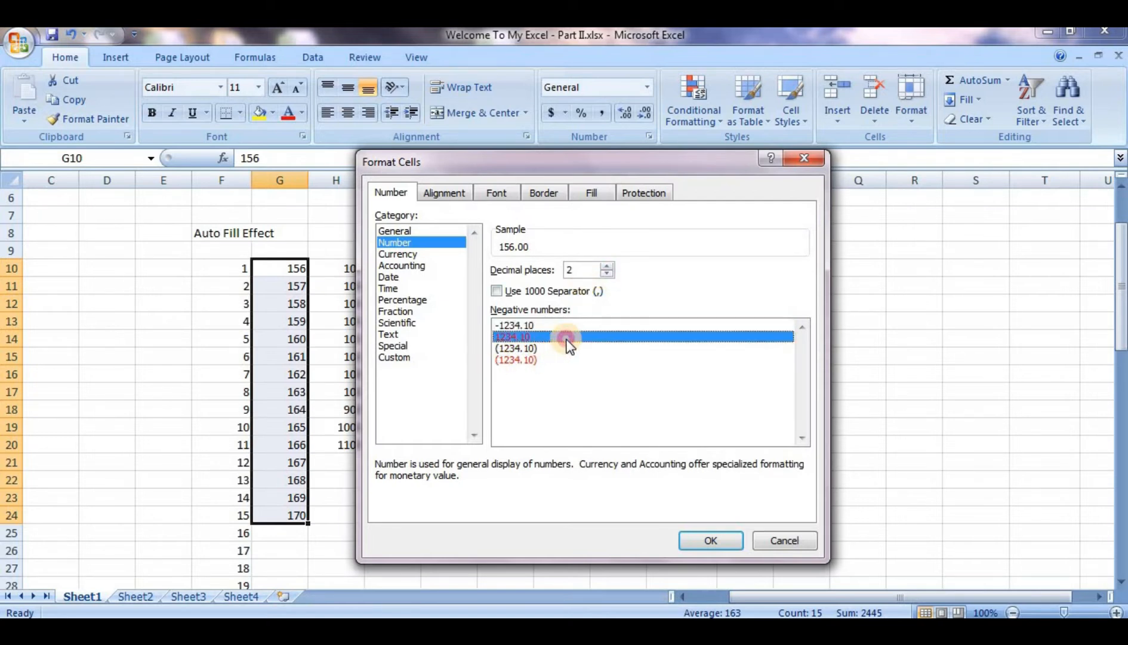
{"action": "left_click", "coordinate": [496, 292]}
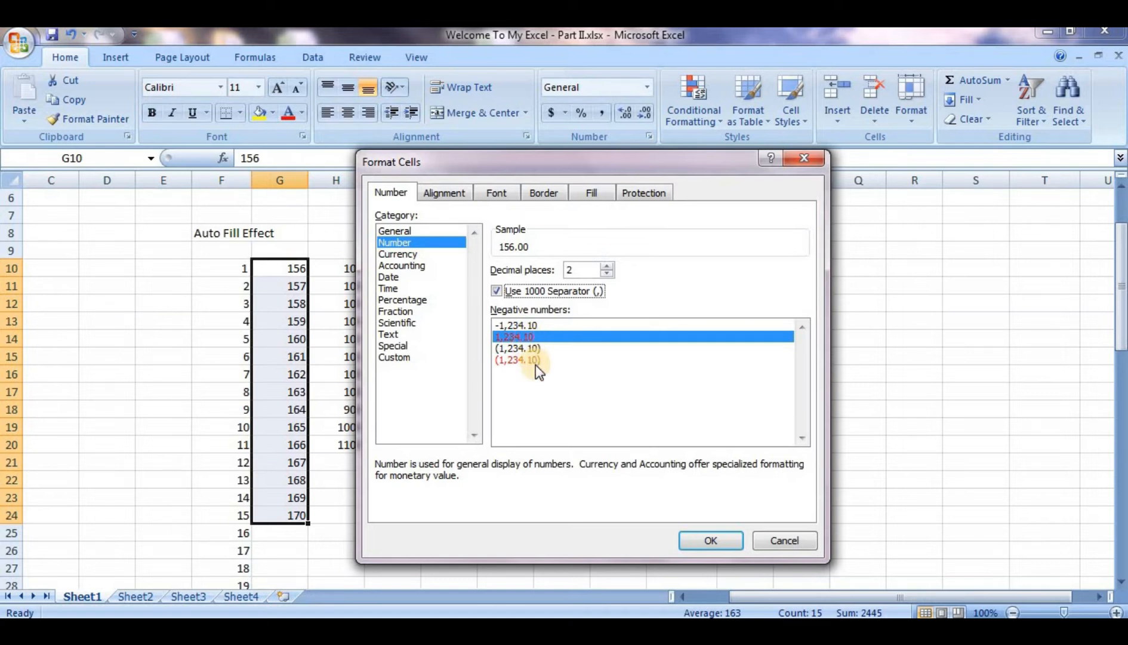
{"action": "left_click", "coordinate": [502, 291]}
{"action": "left_click", "coordinate": [501, 292]}
{"action": "left_click", "coordinate": [500, 290]}
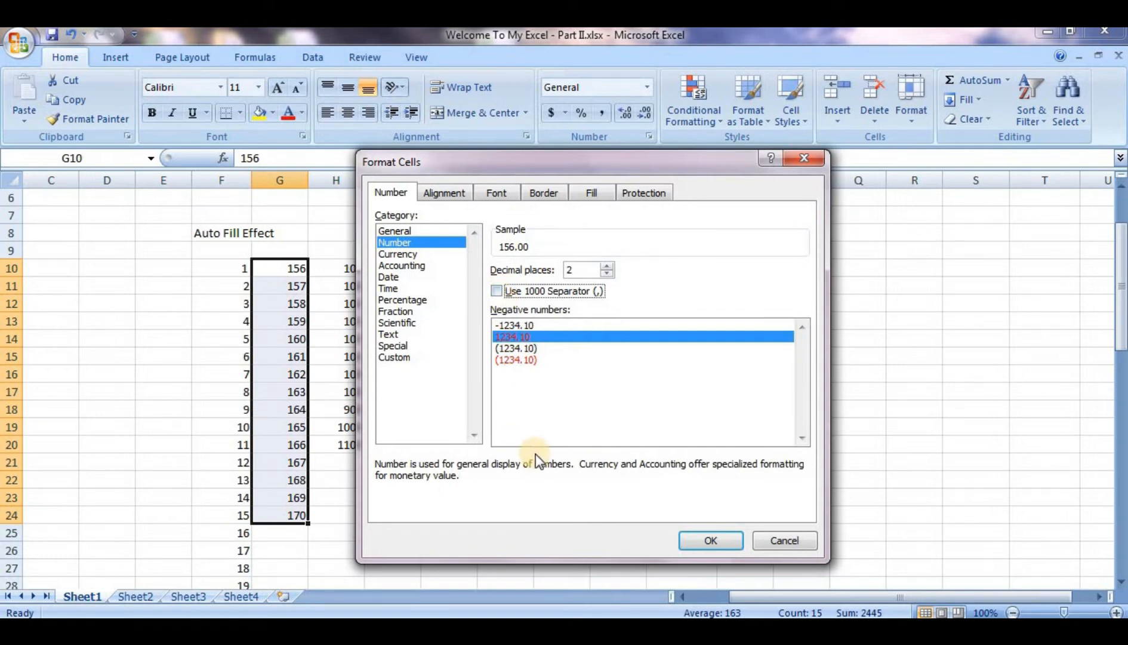
Step: Switch to the Currency category, try the ₹ Assamese (India) symbol and set the currency symbol to INR
{"action": "left_click", "coordinate": [428, 256]}
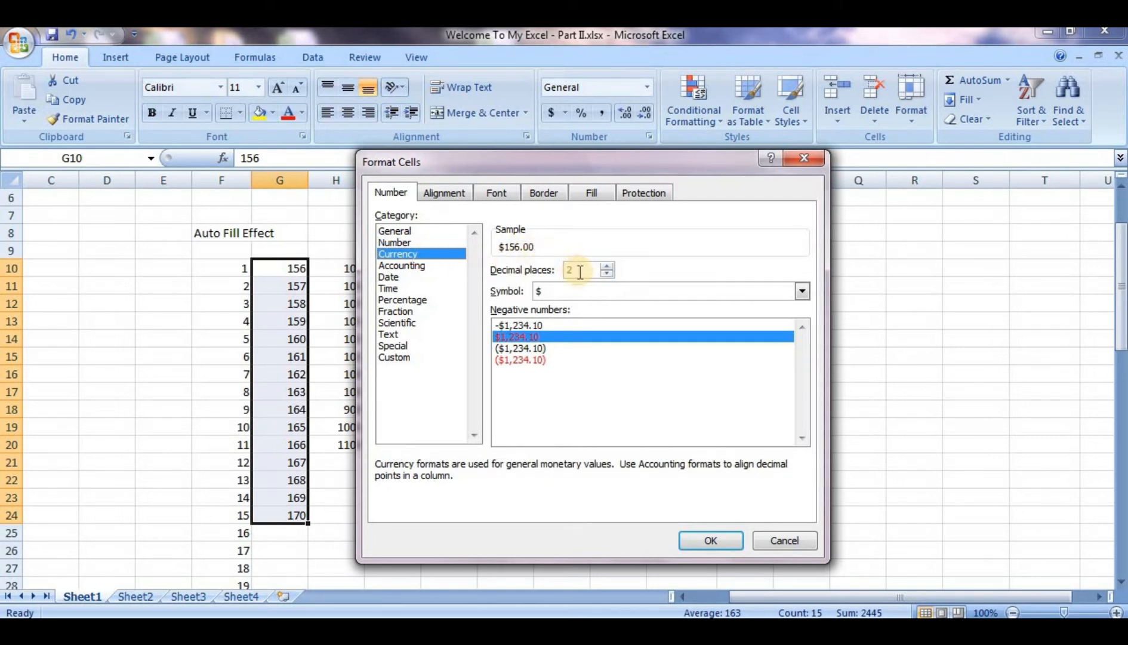
{"action": "left_click", "coordinate": [643, 289]}
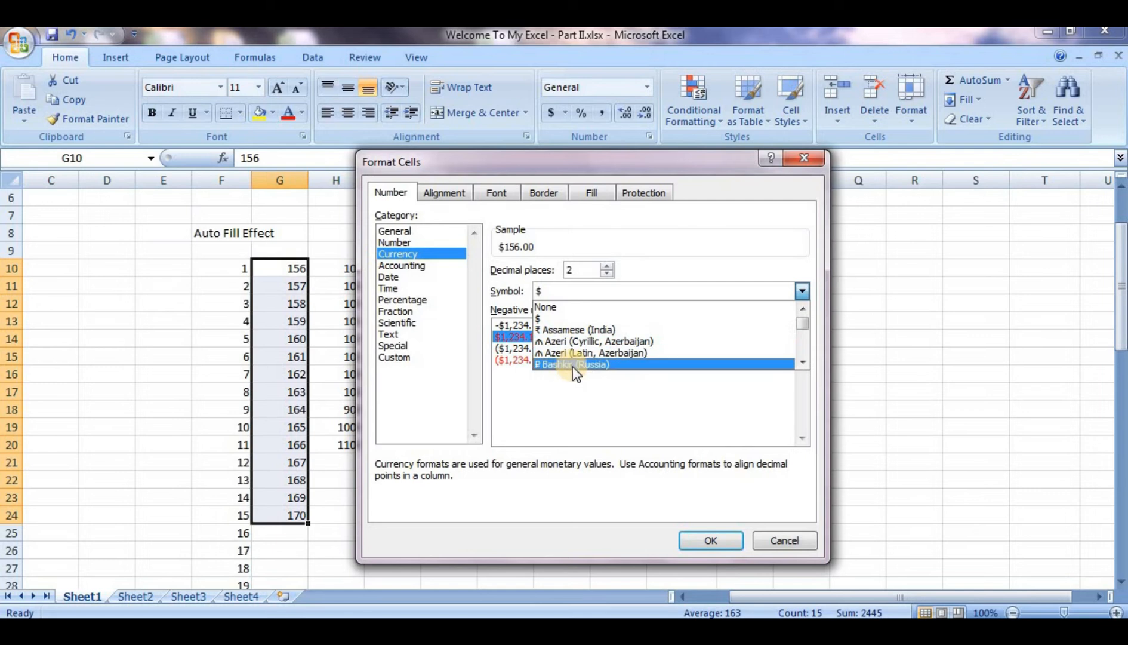
{"action": "left_click", "coordinate": [599, 331]}
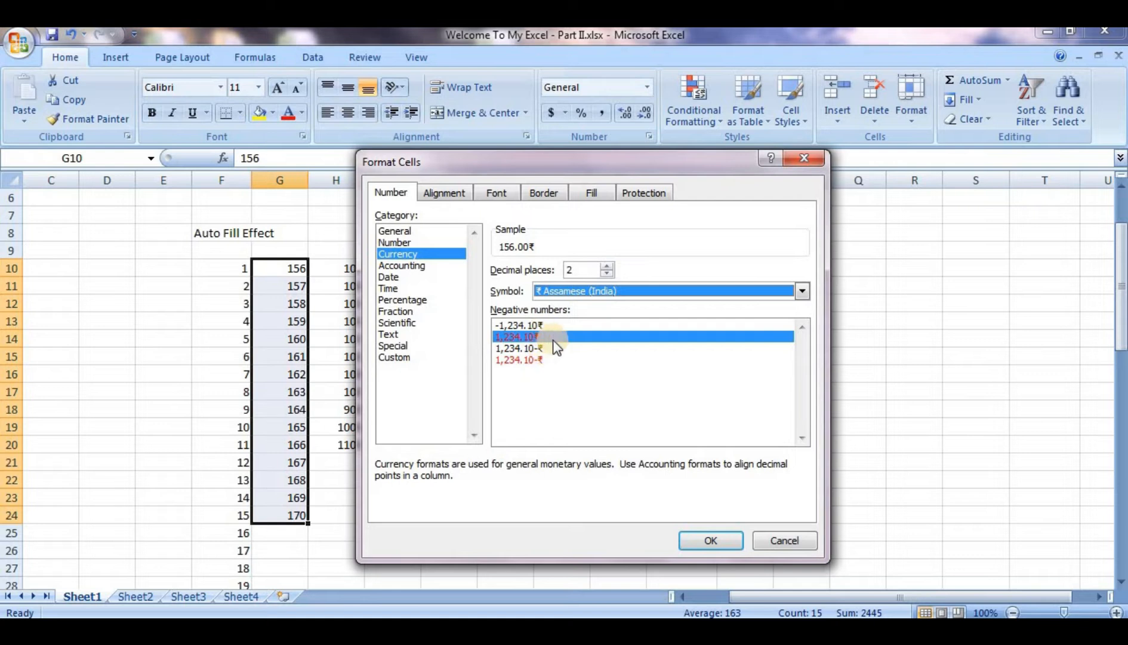
{"action": "left_click", "coordinate": [681, 291]}
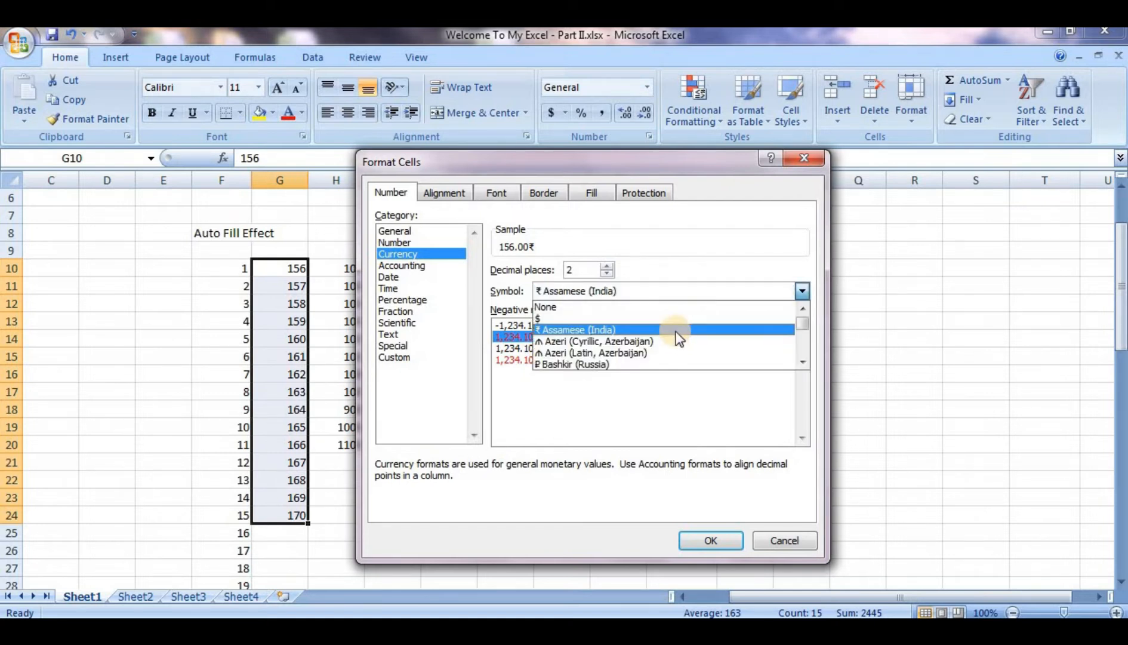
{"action": "type", "text": "inr"}
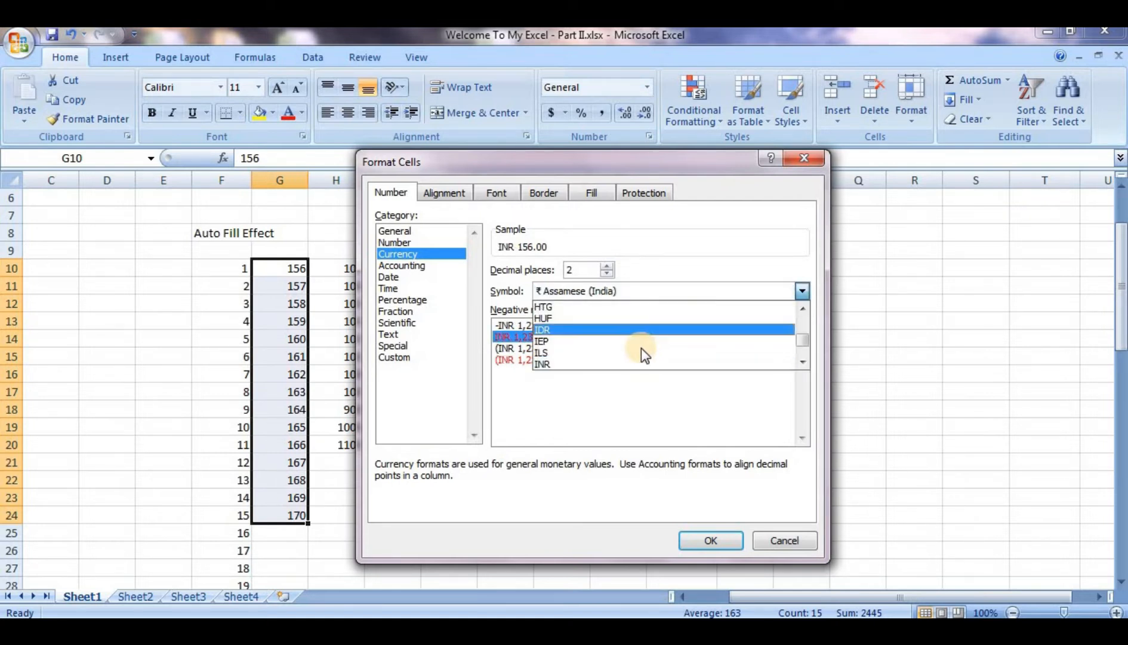
{"action": "left_click", "coordinate": [609, 362]}
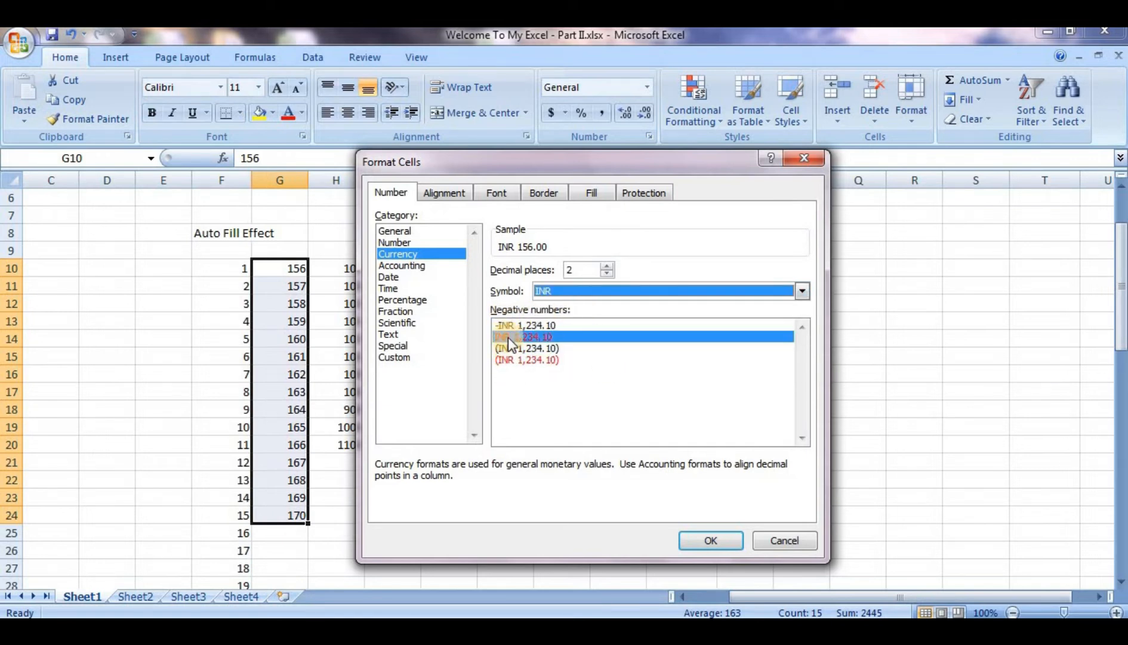
Step: Switch to the Accounting category and look through its list of currency symbols, keeping INR selected
{"action": "left_click", "coordinate": [411, 265]}
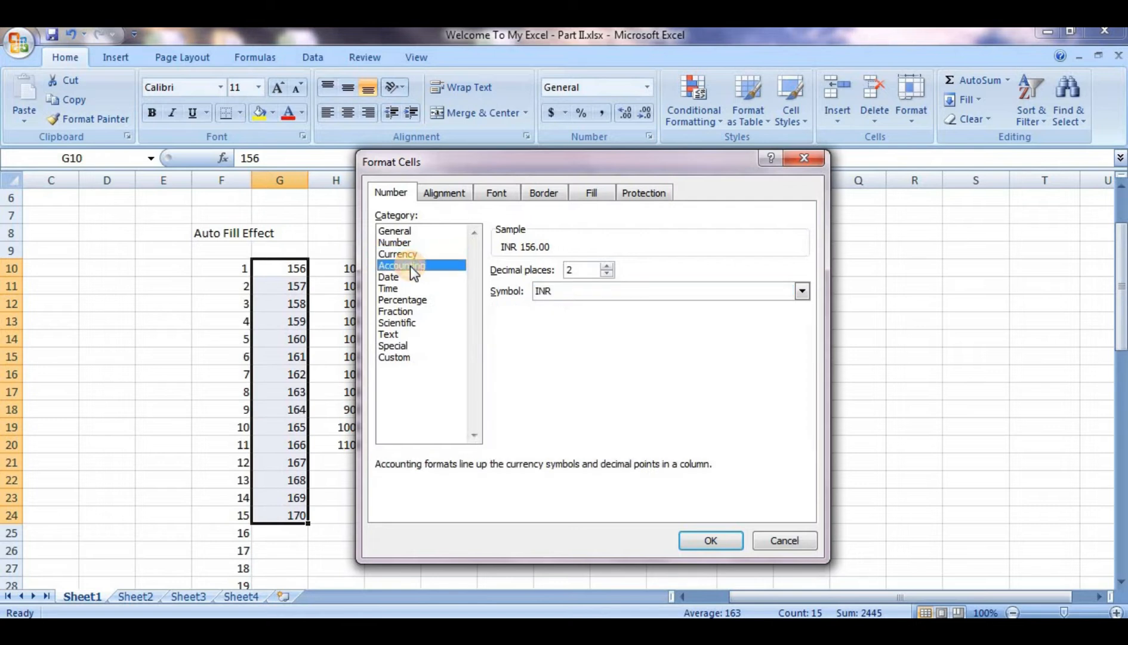
{"action": "left_click", "coordinate": [569, 298]}
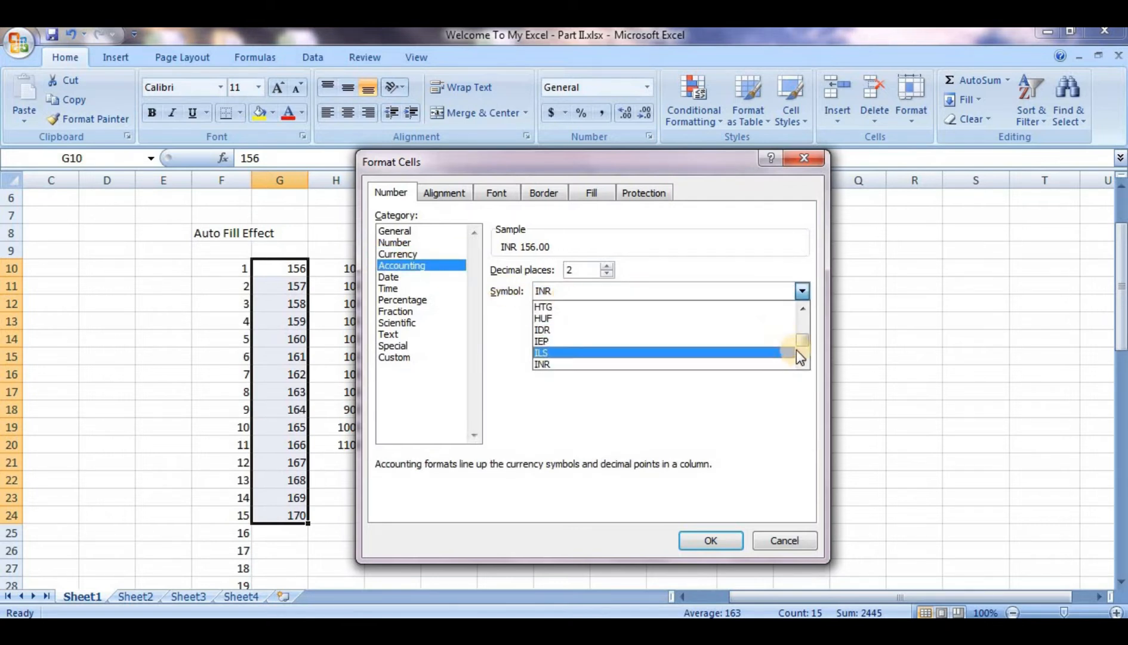
{"action": "left_click_drag", "start_coordinate": [802, 339], "coordinate": [798, 322]}
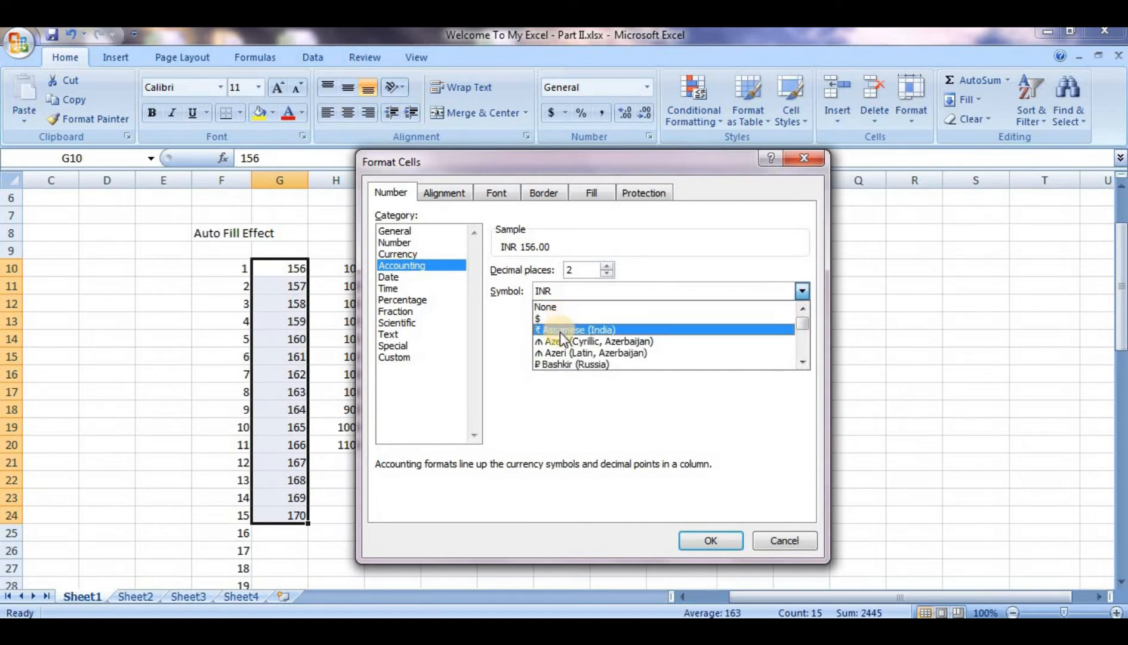
{"action": "left_click", "coordinate": [802, 360]}
{"action": "left_click", "coordinate": [802, 360]}
{"action": "left_click", "coordinate": [802, 360]}
{"action": "left_click", "coordinate": [802, 360]}
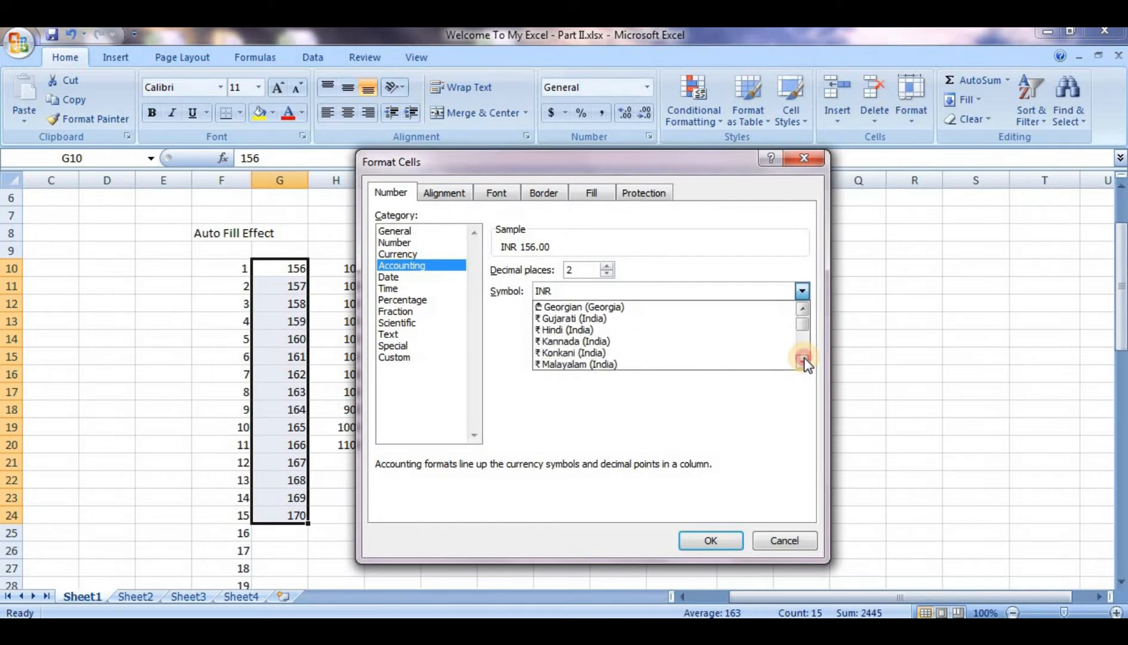
{"action": "left_click", "coordinate": [802, 360]}
{"action": "left_click", "coordinate": [802, 360]}
{"action": "left_click", "coordinate": [802, 360]}
{"action": "left_click", "coordinate": [803, 360]}
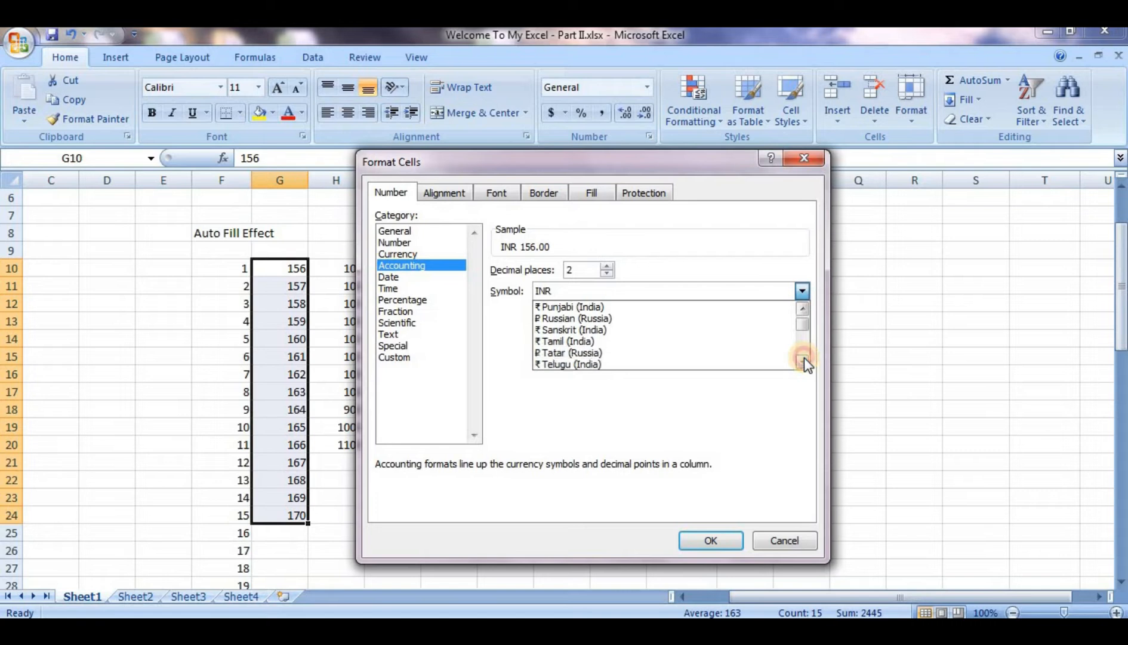
{"action": "left_click", "coordinate": [803, 359]}
{"action": "left_click", "coordinate": [803, 359]}
{"action": "left_click", "coordinate": [802, 360]}
{"action": "left_click", "coordinate": [803, 359]}
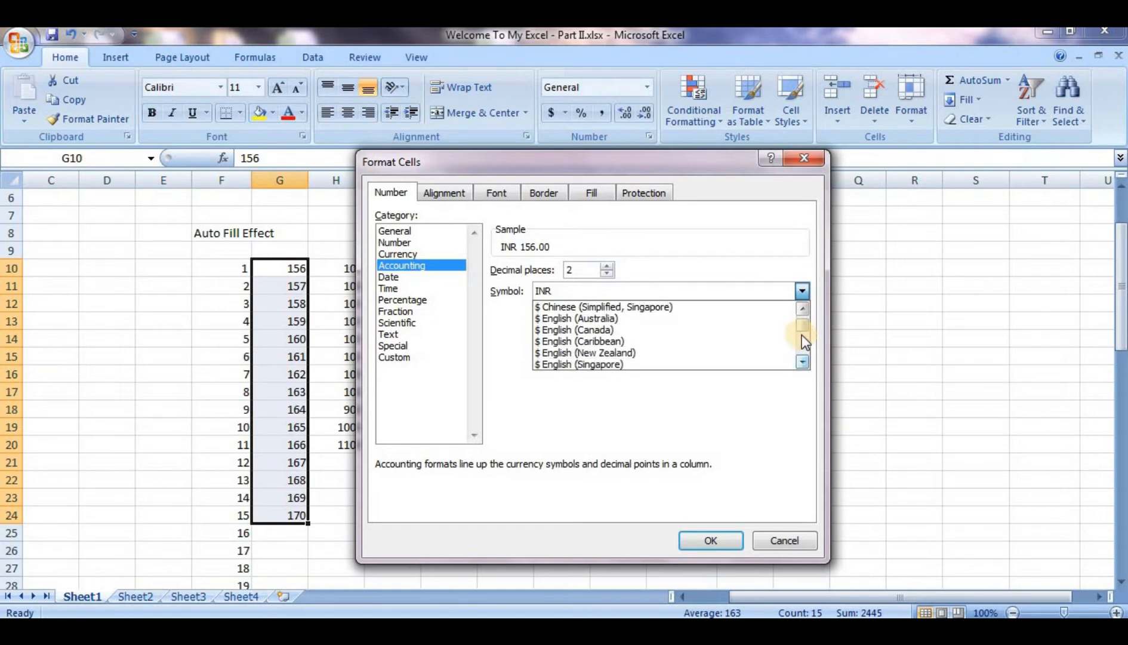
{"action": "mouse_move", "coordinate": [801, 326]}
{"action": "left_mouse_down"}
{"action": "mouse_move", "coordinate": [802, 341]}
{"action": "mouse_move", "coordinate": [797, 320]}
{"action": "left_mouse_up"}
{"action": "left_click", "coordinate": [497, 335]}
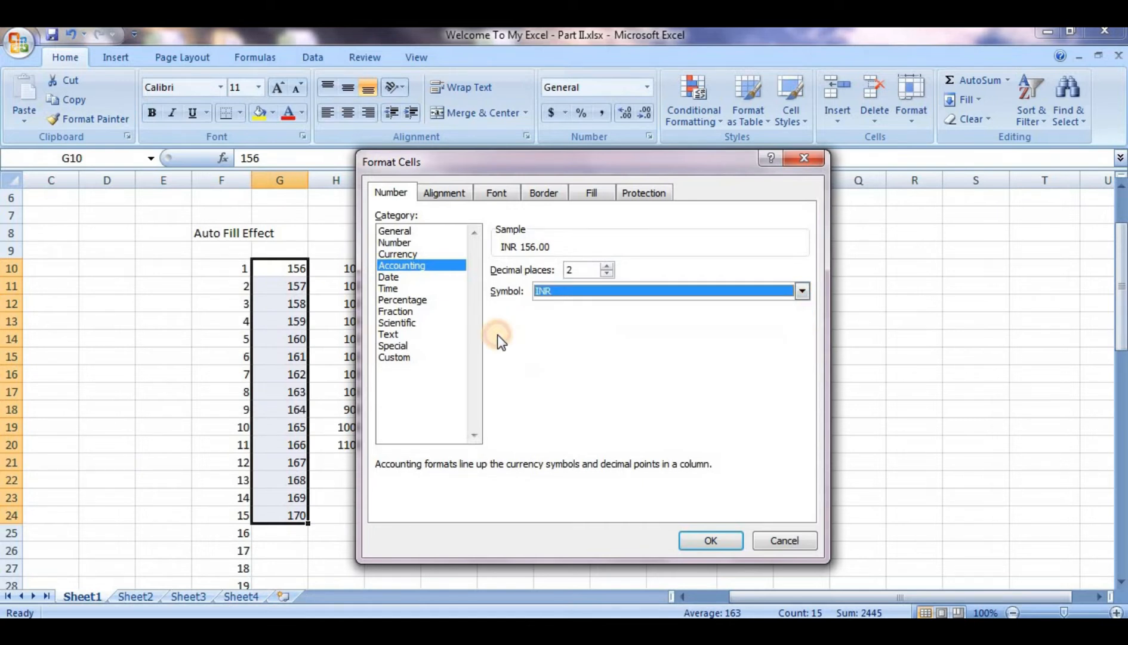
Step: Switch to the Date category and try types such as *14 March, 2001, 3-14-01 and 14-Mar, settling on 14-Mar-01
{"action": "left_click", "coordinate": [392, 276]}
{"action": "left_click", "coordinate": [554, 294]}
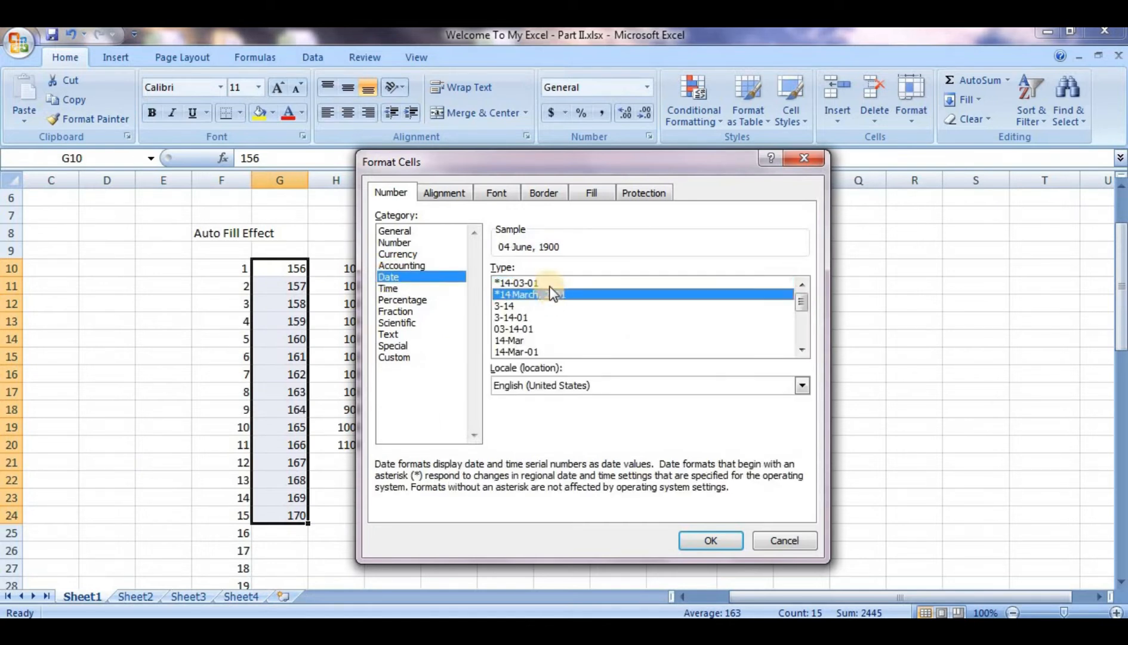
{"action": "left_click", "coordinate": [557, 318]}
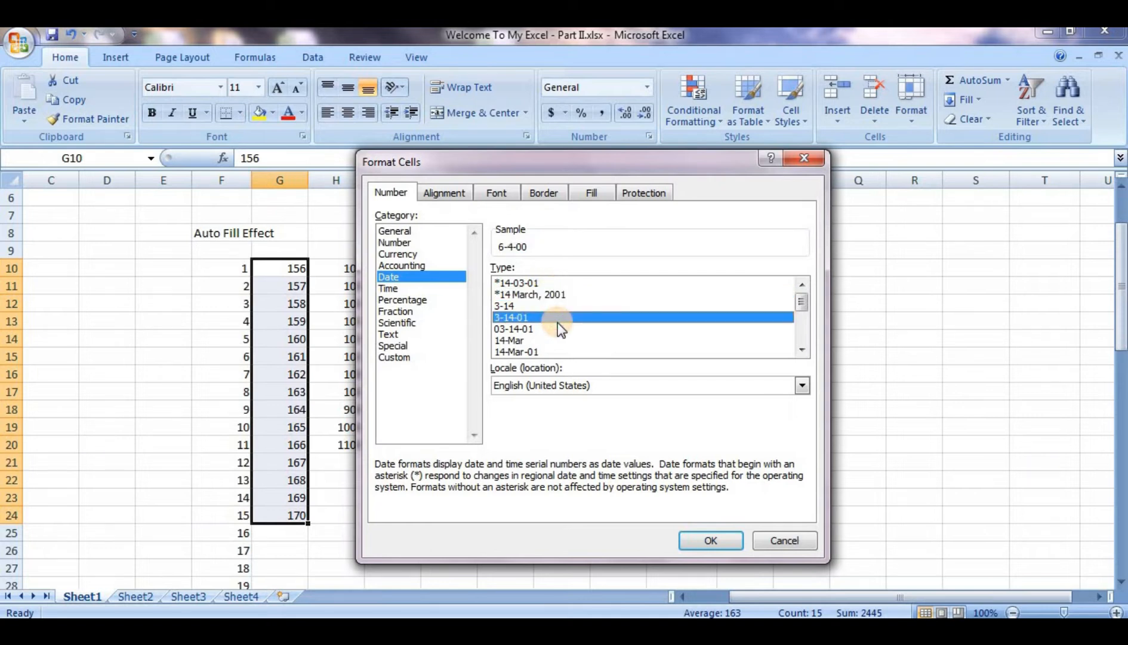
{"action": "left_click", "coordinate": [558, 340]}
{"action": "left_click", "coordinate": [528, 282]}
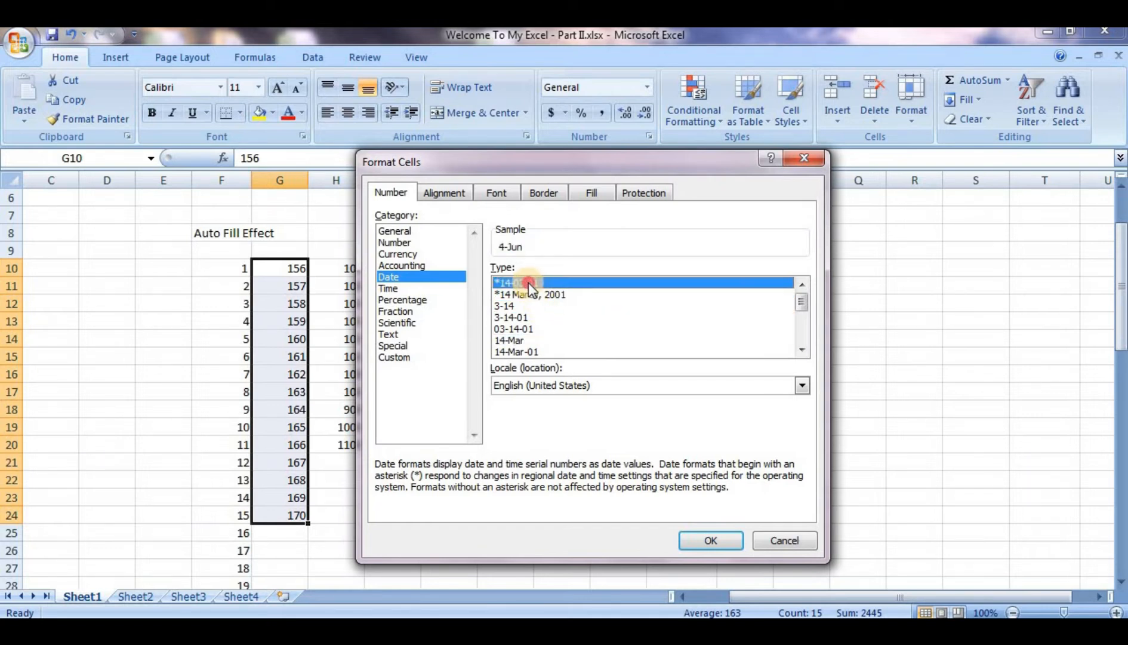
{"action": "left_click", "coordinate": [536, 293]}
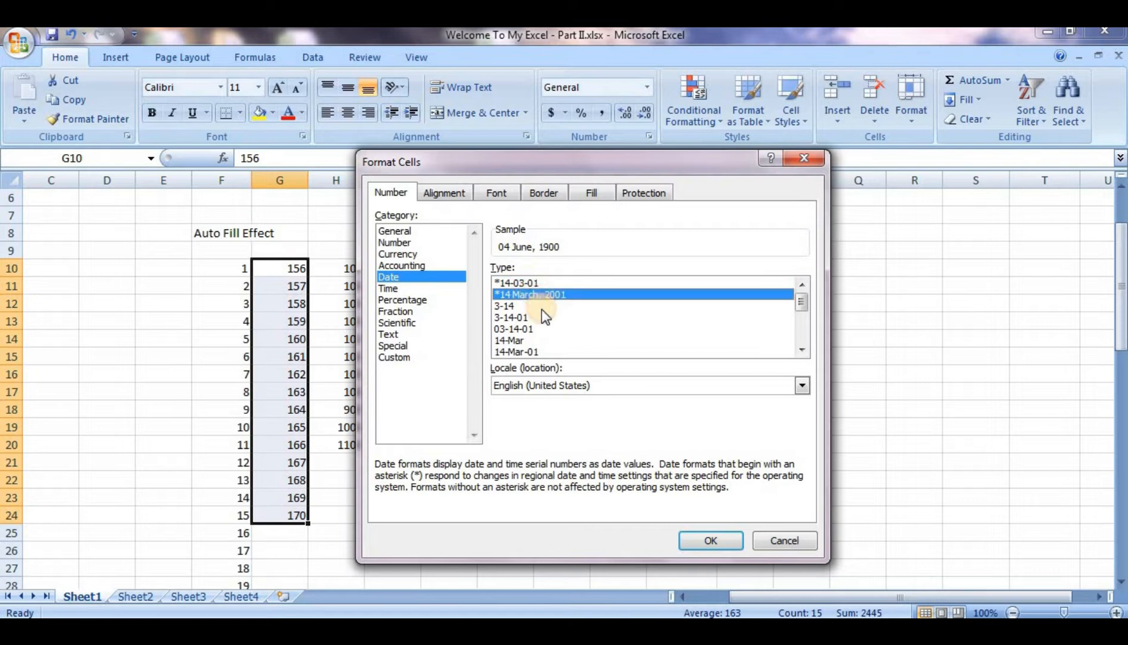
{"action": "left_click", "coordinate": [541, 307]}
{"action": "left_click", "coordinate": [547, 329]}
{"action": "left_click", "coordinate": [553, 351]}
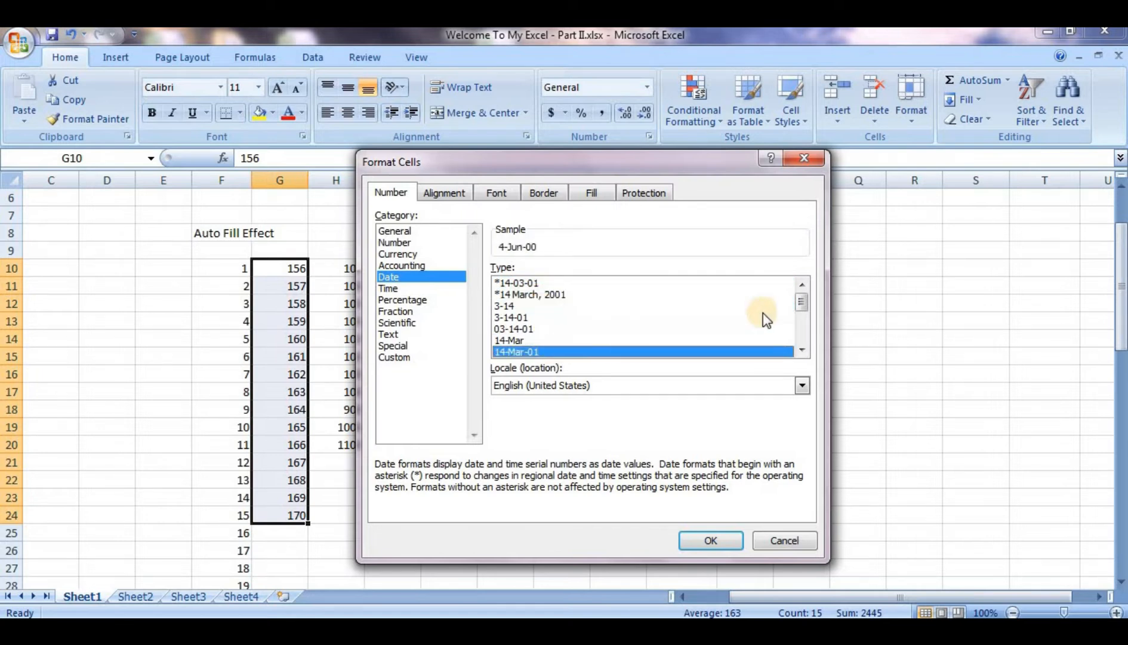
Step: Try the date types March-01 and 3-14-01 1:30 PM, and choose Mar-01
{"action": "mouse_move", "coordinate": [806, 301]}
{"action": "left_mouse_down"}
{"action": "mouse_move", "coordinate": [807, 334]}
{"action": "mouse_move", "coordinate": [806, 323]}
{"action": "left_mouse_up"}
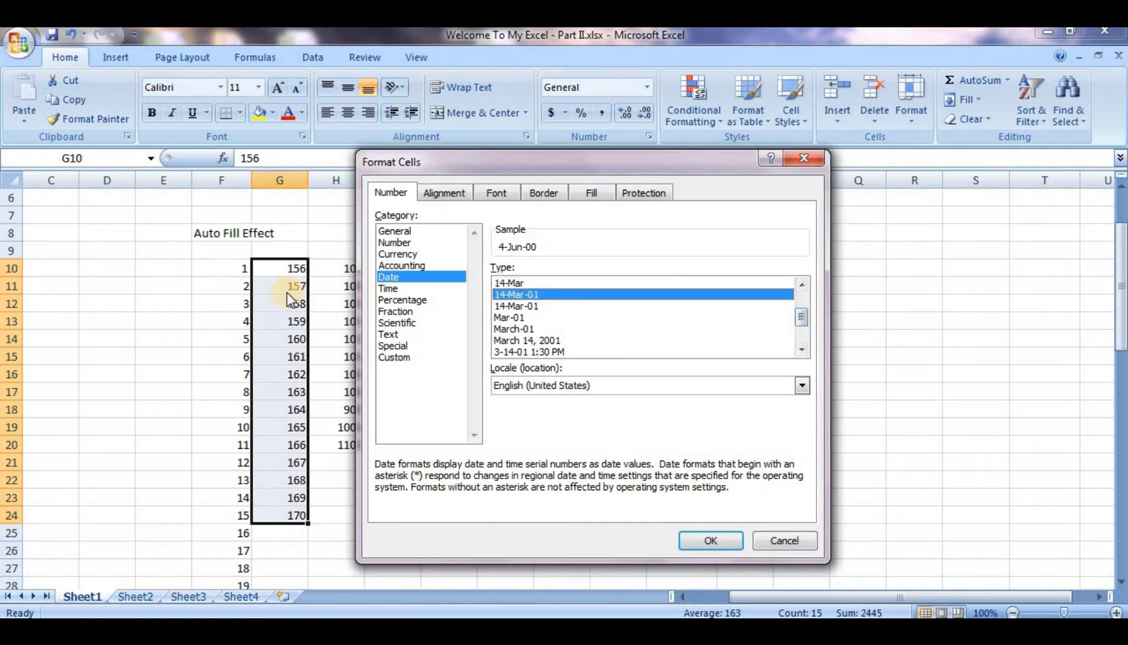
{"action": "left_click", "coordinate": [561, 327]}
{"action": "left_click", "coordinate": [572, 351]}
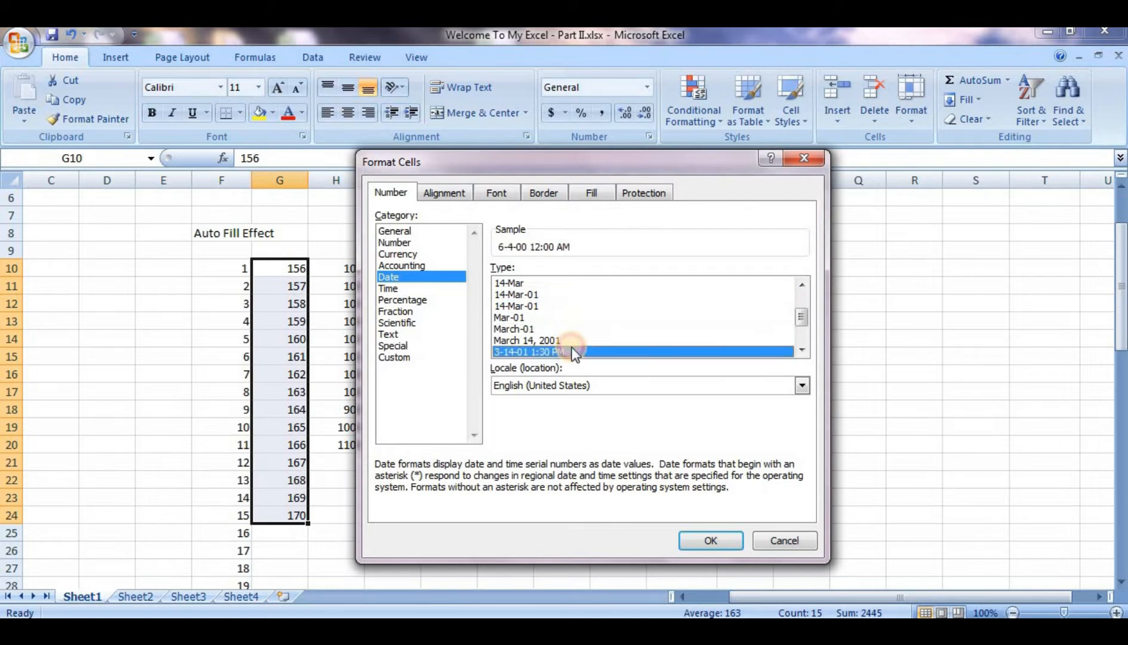
{"action": "left_click", "coordinate": [564, 317]}
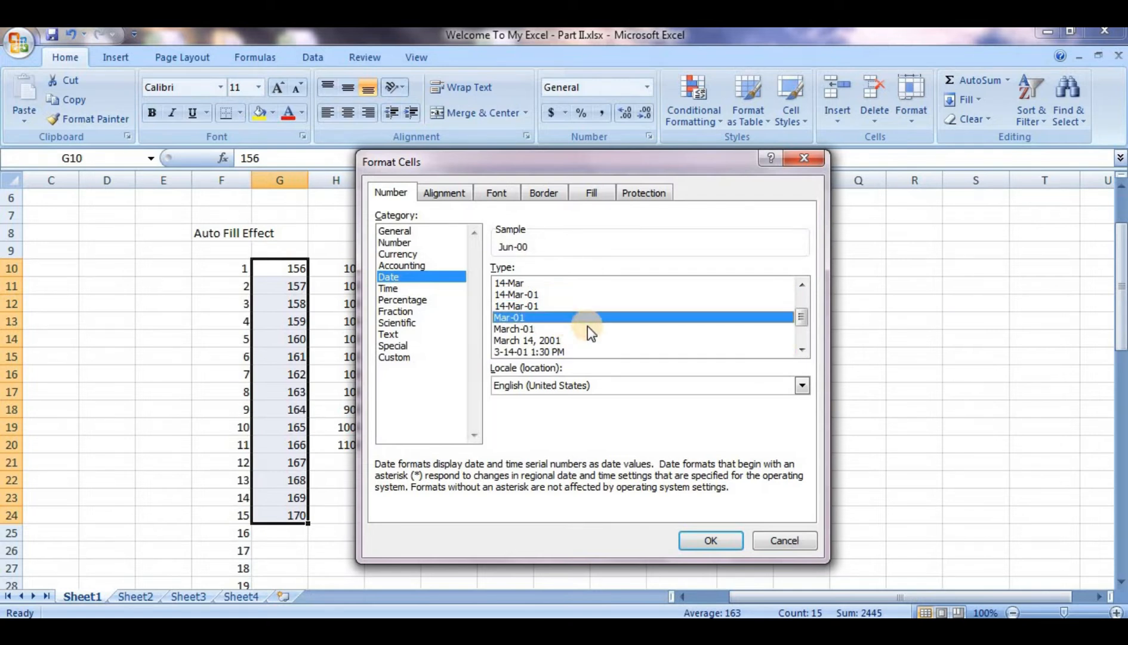
Step: Keep English (United States) as the date locale and choose the *14 March, 2001 type
{"action": "left_click", "coordinate": [802, 384]}
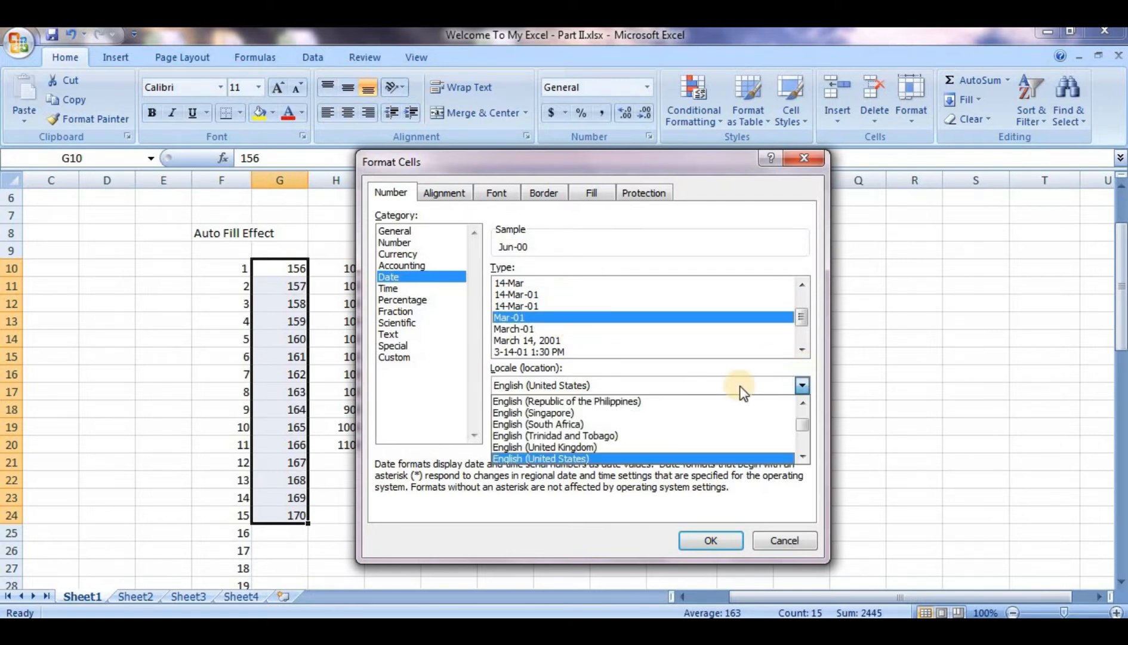
{"action": "left_click", "coordinate": [600, 457]}
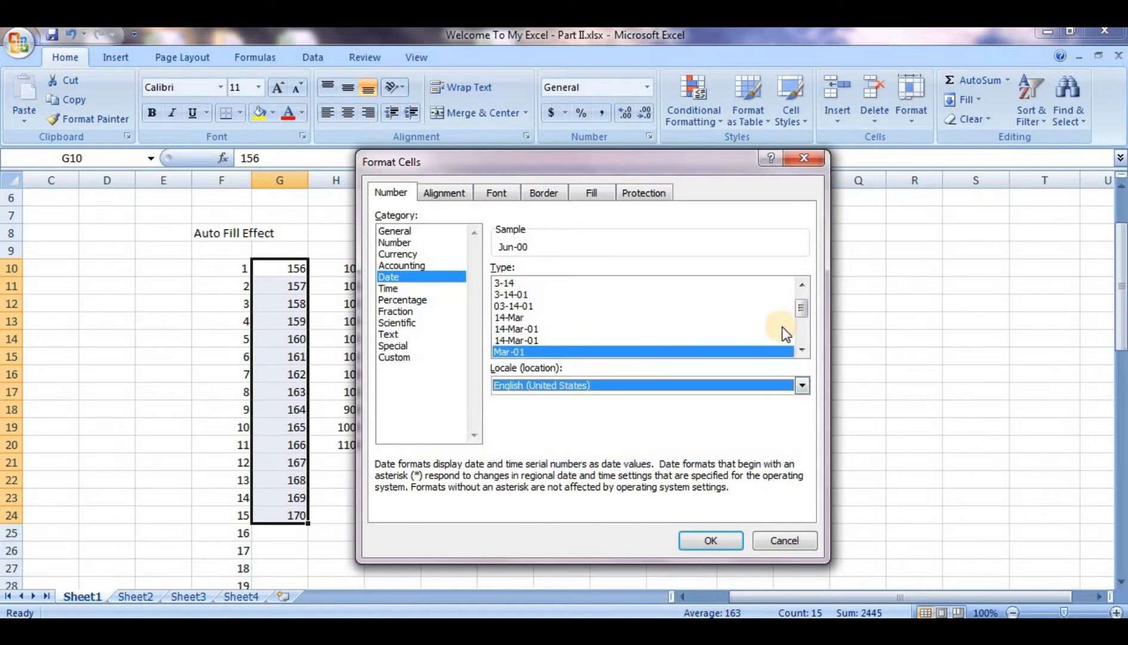
{"action": "mouse_move", "coordinate": [804, 303]}
{"action": "left_mouse_down"}
{"action": "mouse_move", "coordinate": [802, 325]}
{"action": "mouse_move", "coordinate": [797, 289]}
{"action": "left_mouse_up"}
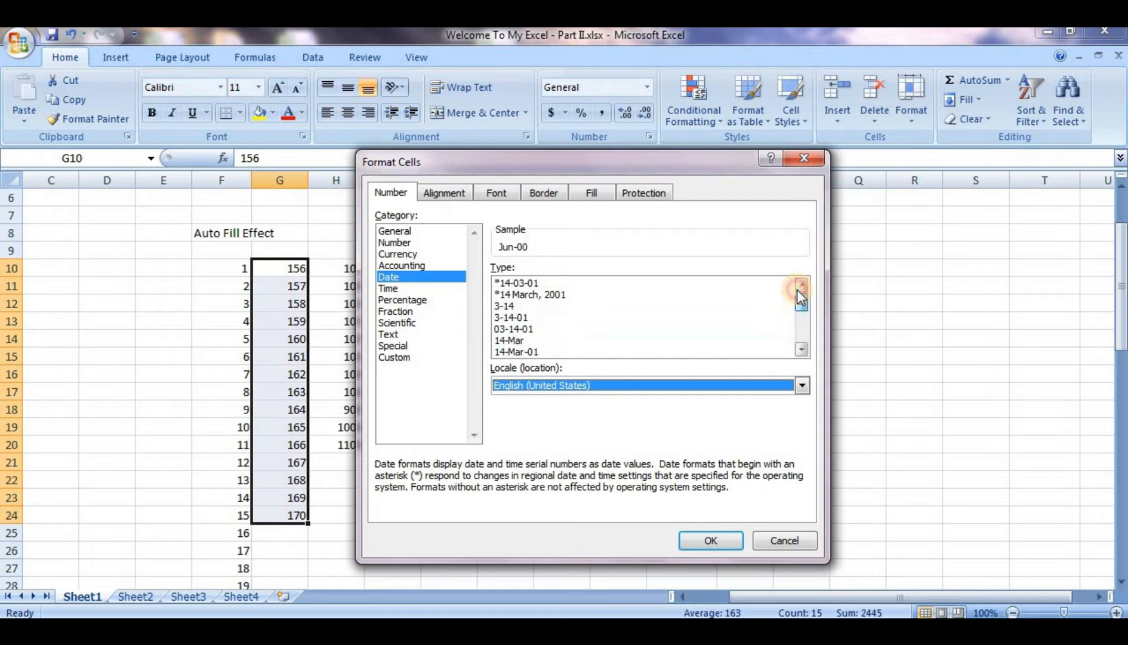
{"action": "left_click", "coordinate": [662, 295]}
Step: Switch to the Time category and try types such as 13:30, 30:55.2, 37:30:55 and 13:30:55, settling on 1:30 PM
{"action": "left_click", "coordinate": [416, 289]}
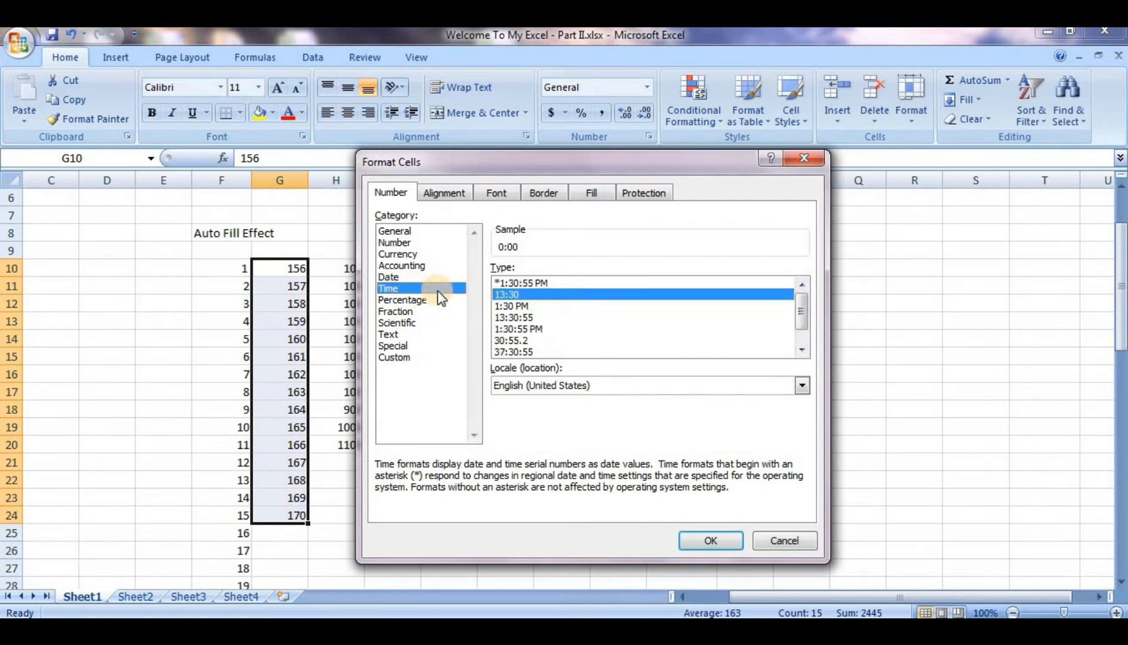
{"action": "left_click", "coordinate": [607, 328]}
{"action": "left_click", "coordinate": [599, 295]}
{"action": "left_click", "coordinate": [616, 342]}
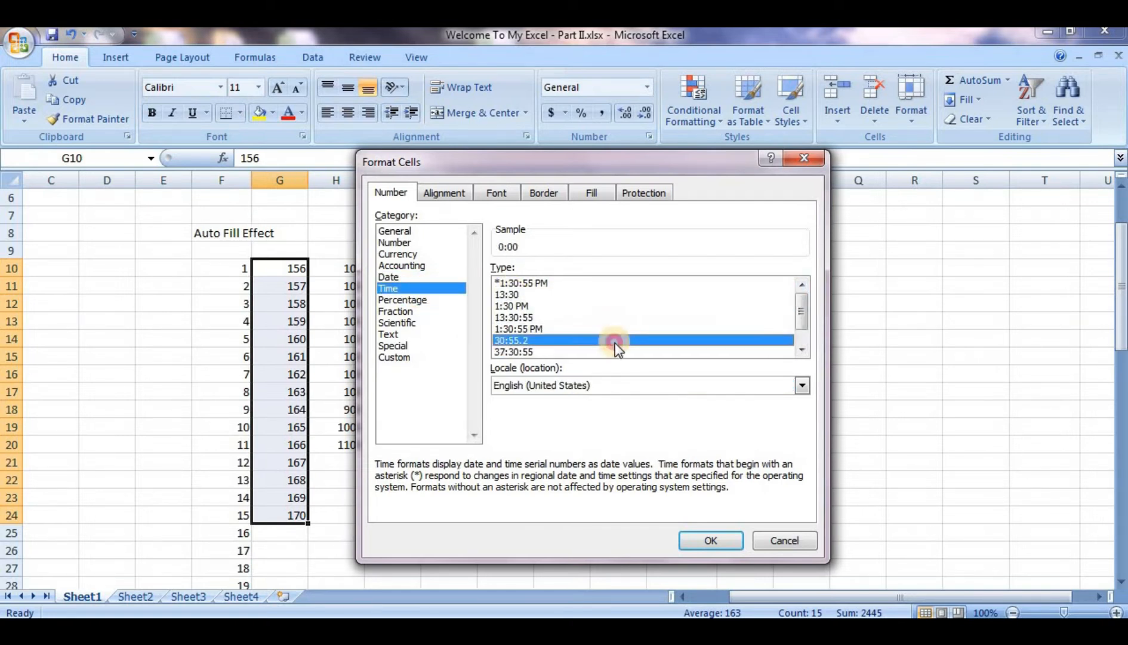
{"action": "left_click", "coordinate": [658, 353]}
{"action": "mouse_move", "coordinate": [797, 311]}
{"action": "left_mouse_down"}
{"action": "mouse_move", "coordinate": [802, 327]}
{"action": "mouse_move", "coordinate": [802, 314]}
{"action": "left_mouse_up"}
{"action": "left_click", "coordinate": [637, 319]}
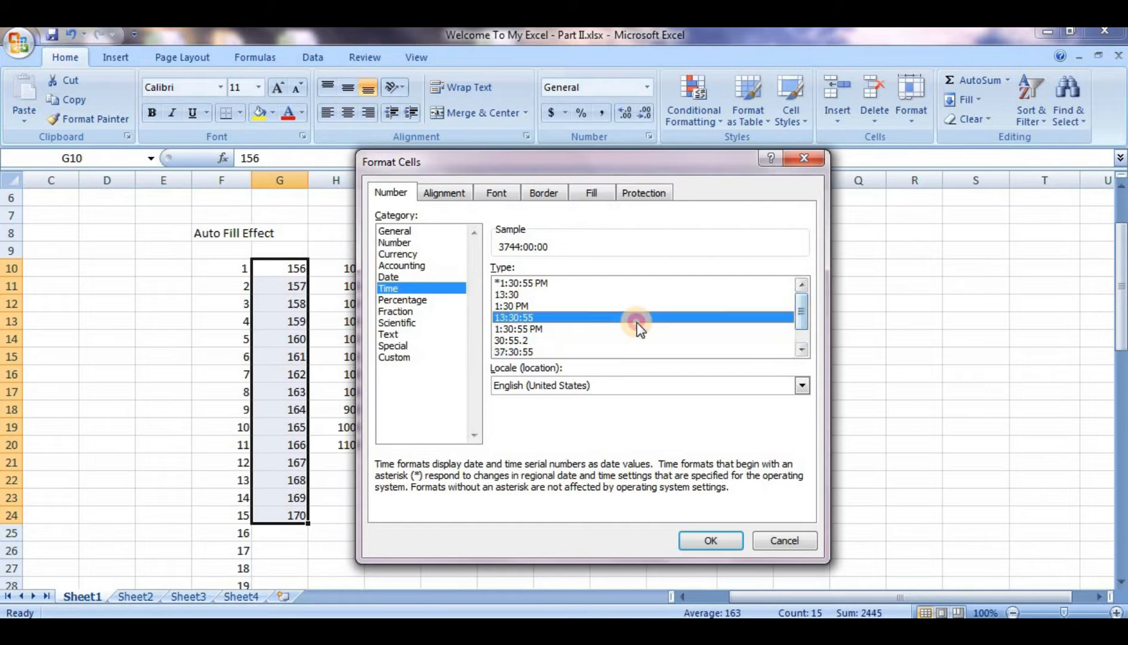
{"action": "left_click", "coordinate": [619, 305]}
{"action": "left_click", "coordinate": [515, 304]}
Step: Switch to the Percentage category and lower its decimal places to 0
{"action": "left_click", "coordinate": [428, 307]}
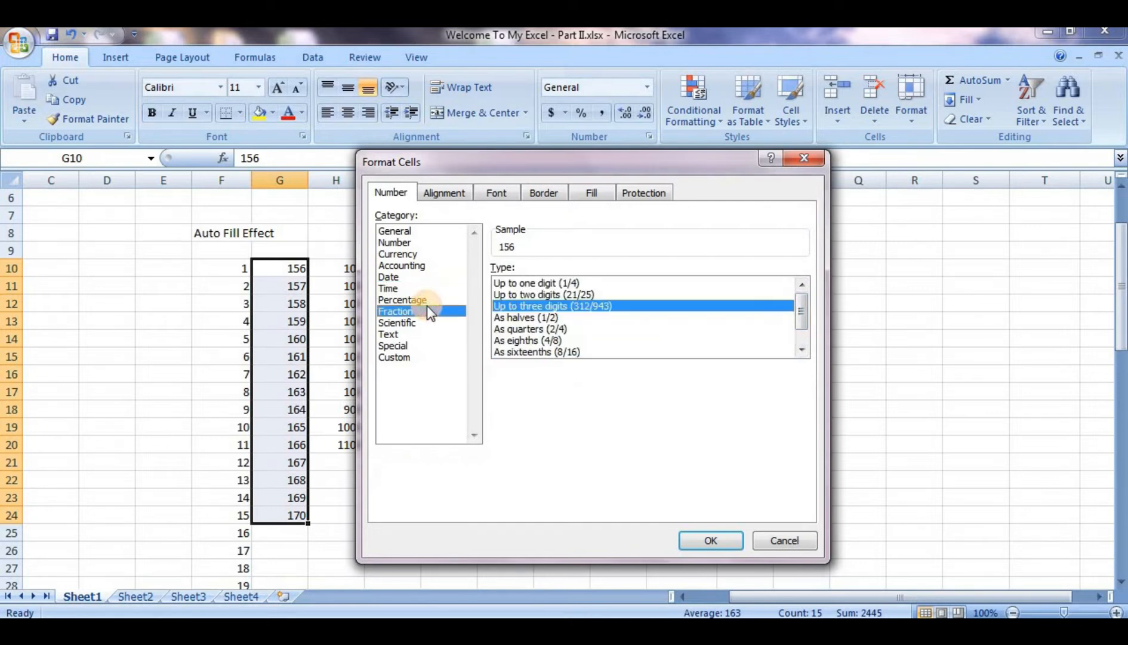
{"action": "left_click", "coordinate": [425, 299]}
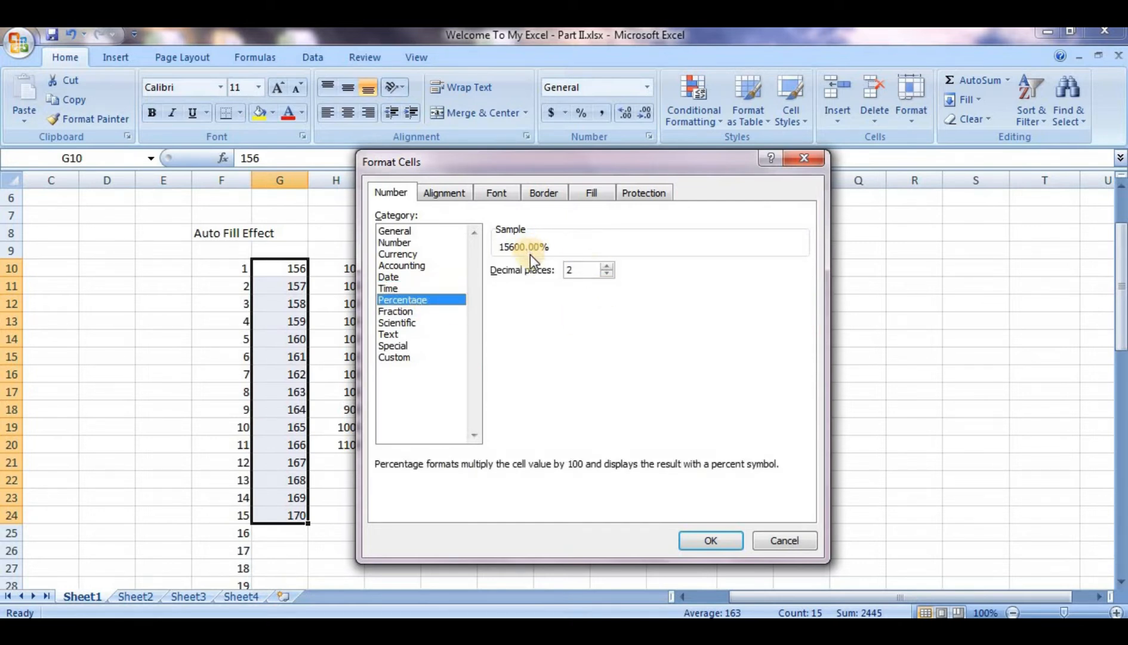
{"action": "left_click", "coordinate": [606, 273]}
{"action": "left_click", "coordinate": [606, 273]}
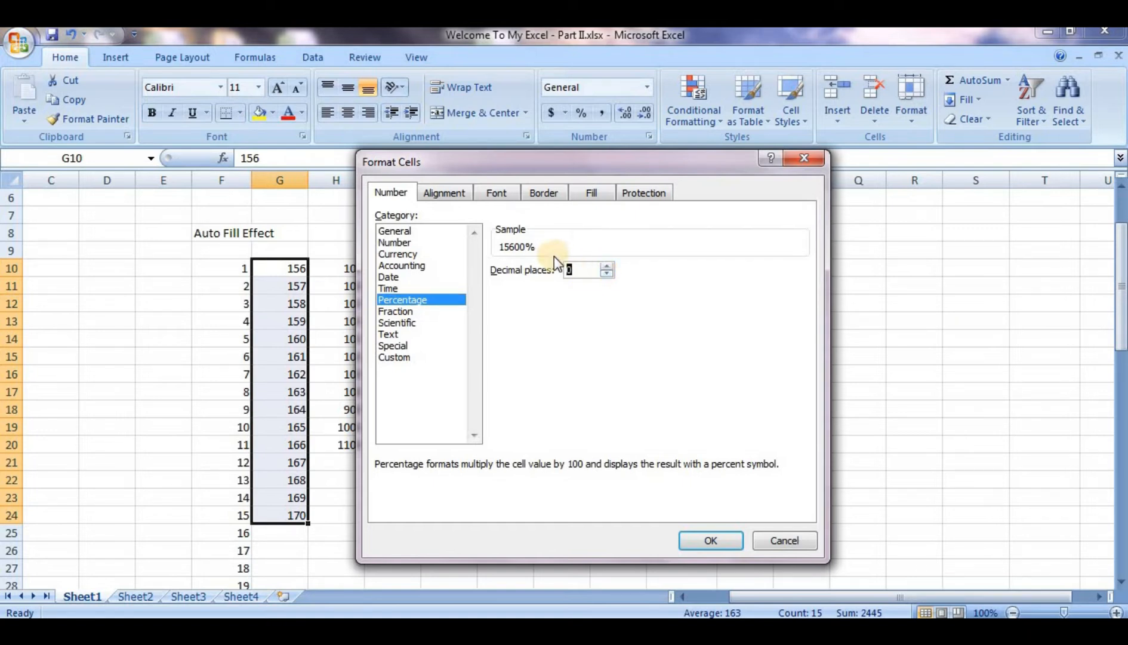
{"action": "double_click", "coordinate": [571, 270]}
{"action": "left_click", "coordinate": [574, 270]}
Step: Switch to the Fraction category and try the As eighths (4/8) and Up to two digits (21/25) types
{"action": "left_click", "coordinate": [422, 308]}
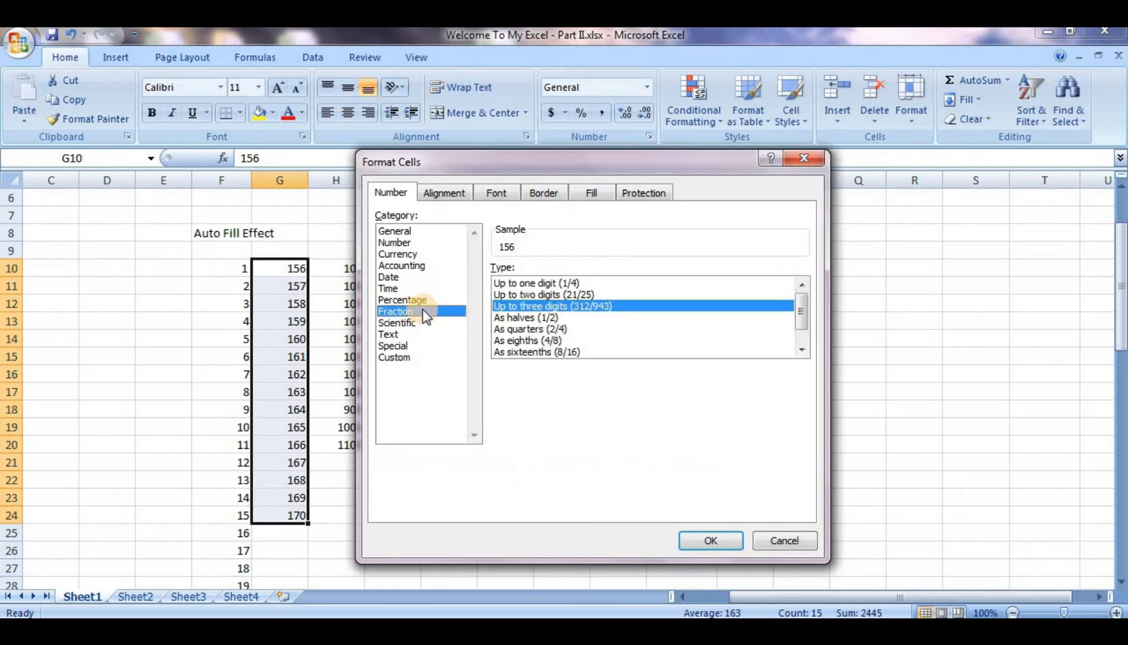
{"action": "left_click", "coordinate": [595, 338]}
{"action": "left_click", "coordinate": [583, 298]}
{"action": "left_click", "coordinate": [803, 334]}
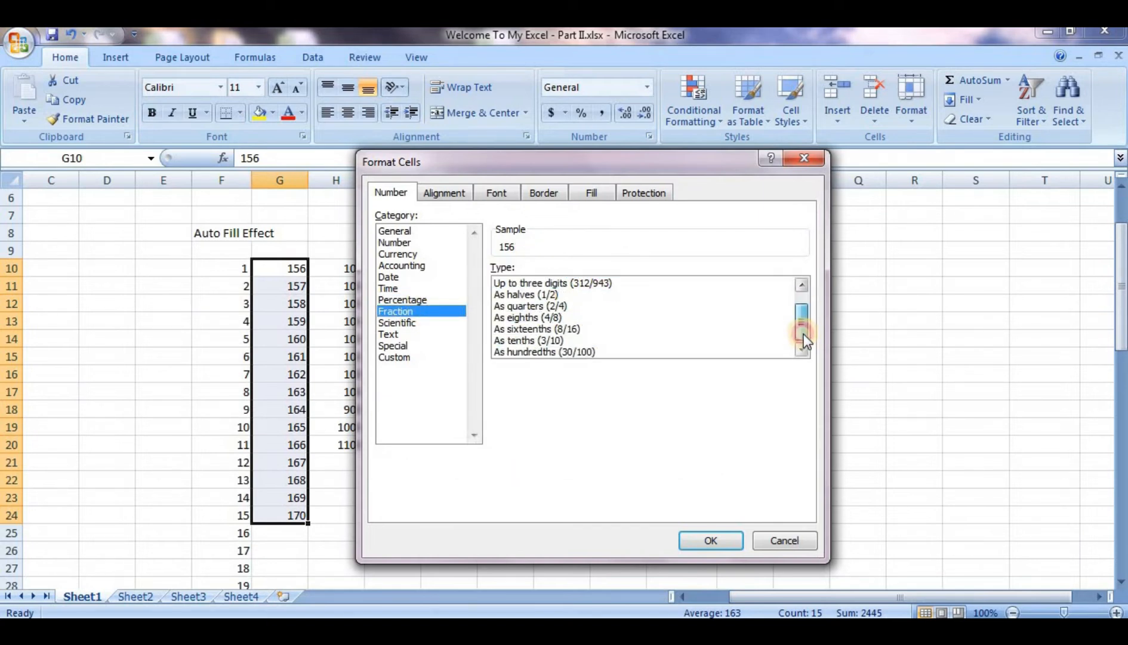
Step: Try the Scientific category with more decimal places and switch to the Text category
{"action": "left_click", "coordinate": [395, 322]}
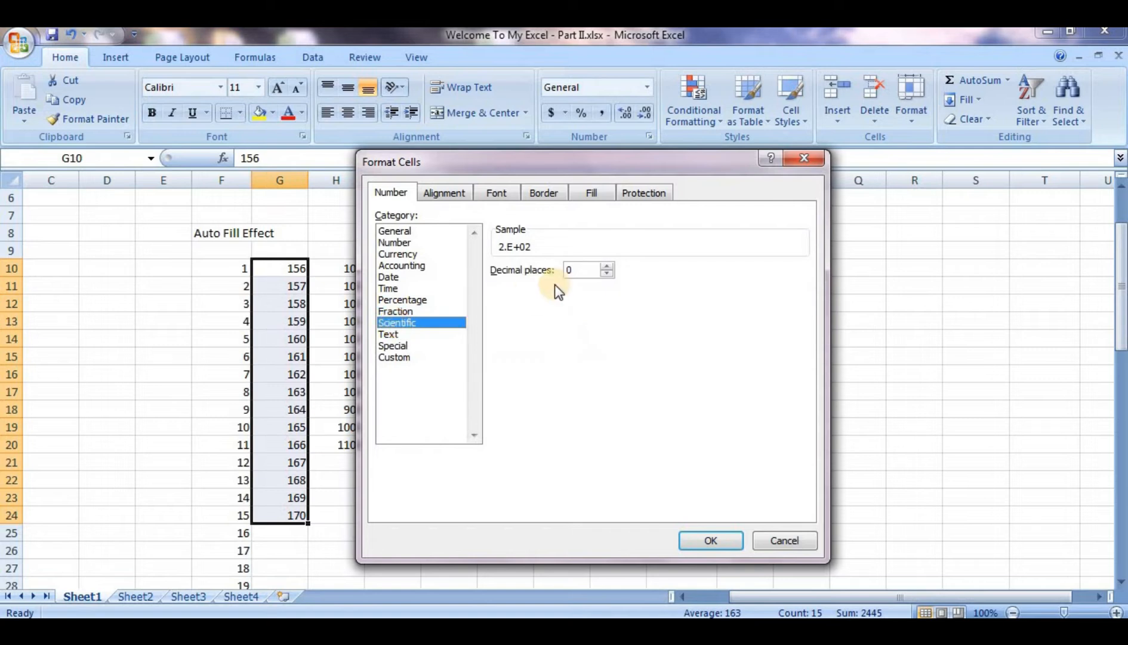
{"action": "left_click", "coordinate": [607, 265]}
{"action": "left_click", "coordinate": [608, 266]}
{"action": "left_click", "coordinate": [422, 334]}
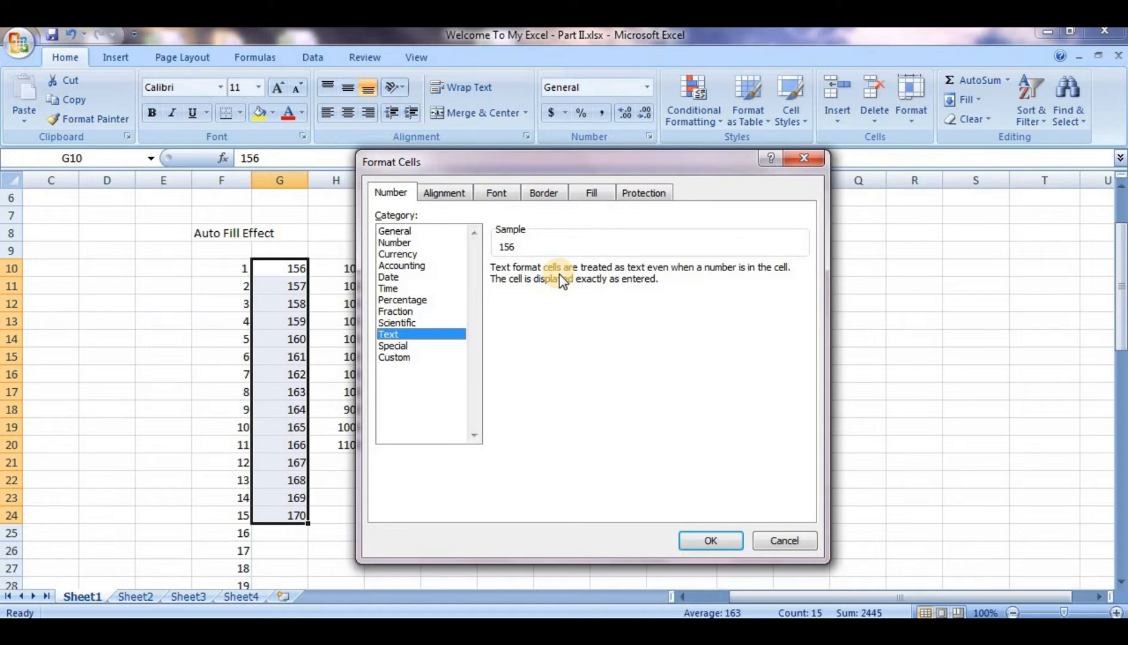
Step: Switch to the Special category and try the Zip Code, Zip Code + 4, Phone Number and Social Security Number types
{"action": "left_click", "coordinate": [430, 345]}
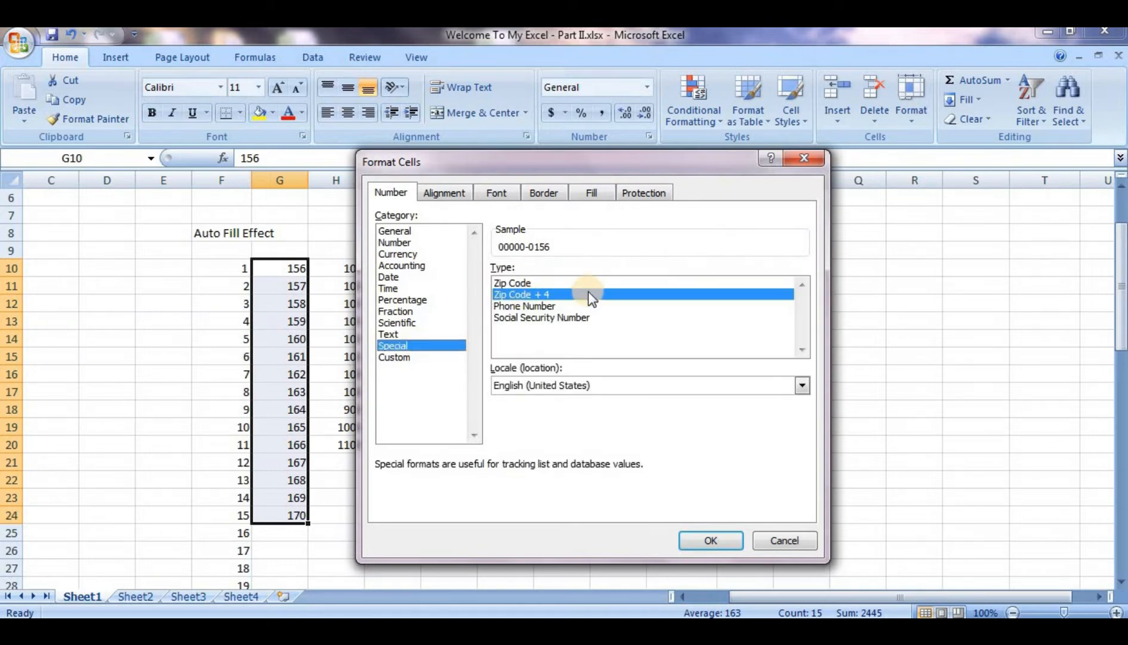
{"action": "left_click", "coordinate": [573, 305]}
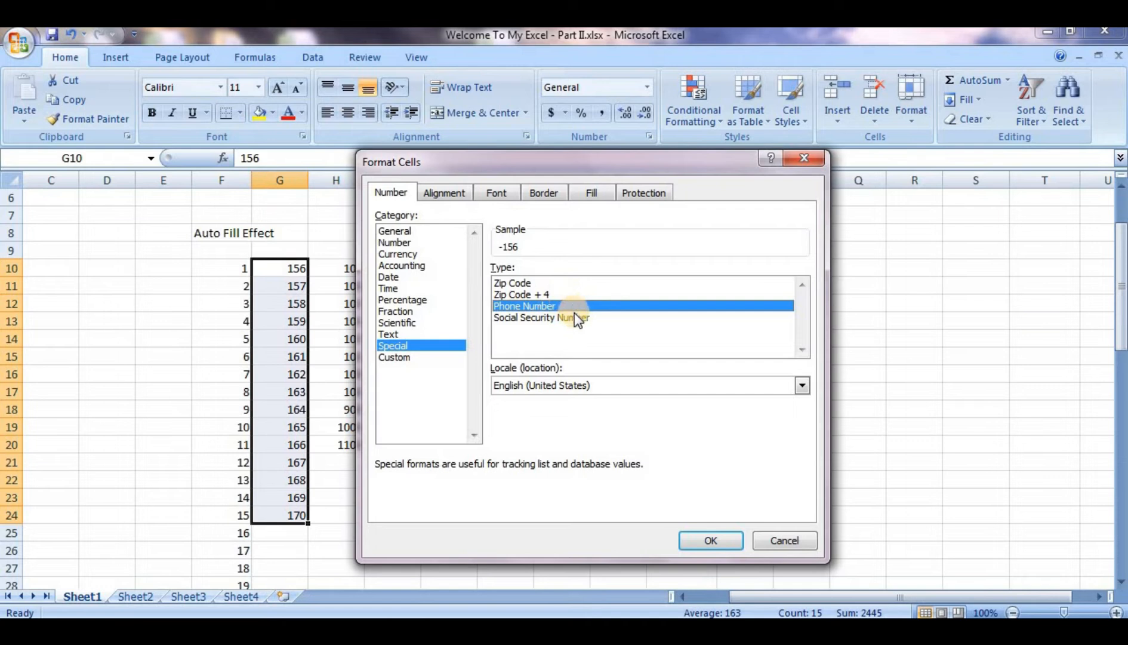
{"action": "left_click", "coordinate": [575, 317]}
{"action": "left_click", "coordinate": [560, 294]}
{"action": "left_click", "coordinate": [546, 283]}
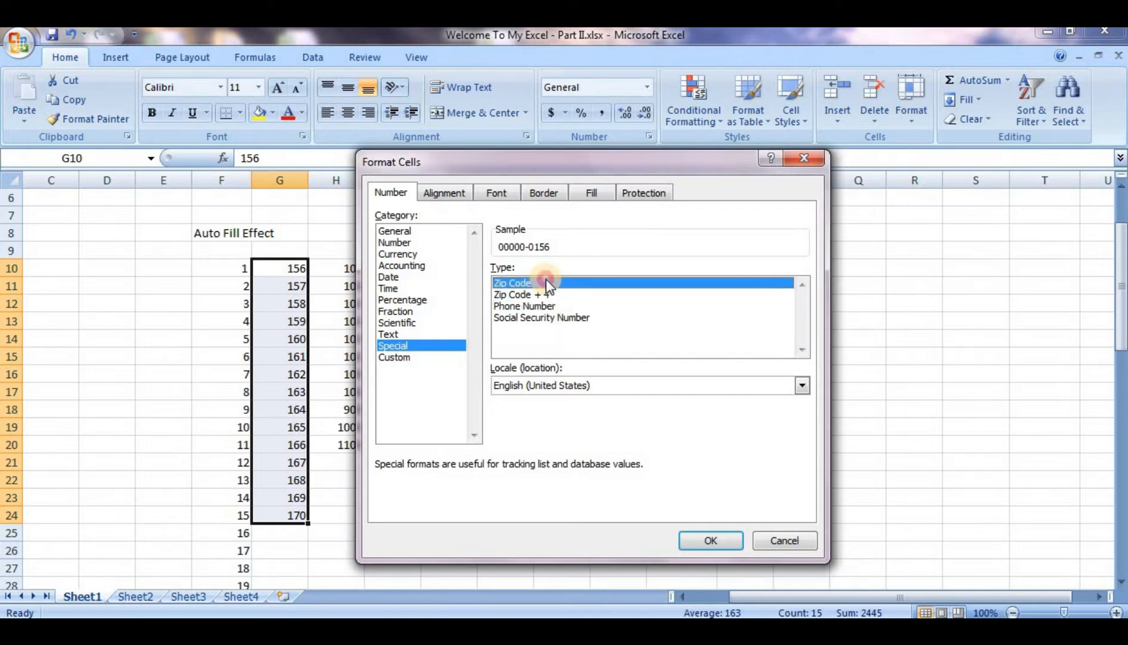
{"action": "left_click", "coordinate": [562, 305]}
{"action": "left_click", "coordinate": [568, 316]}
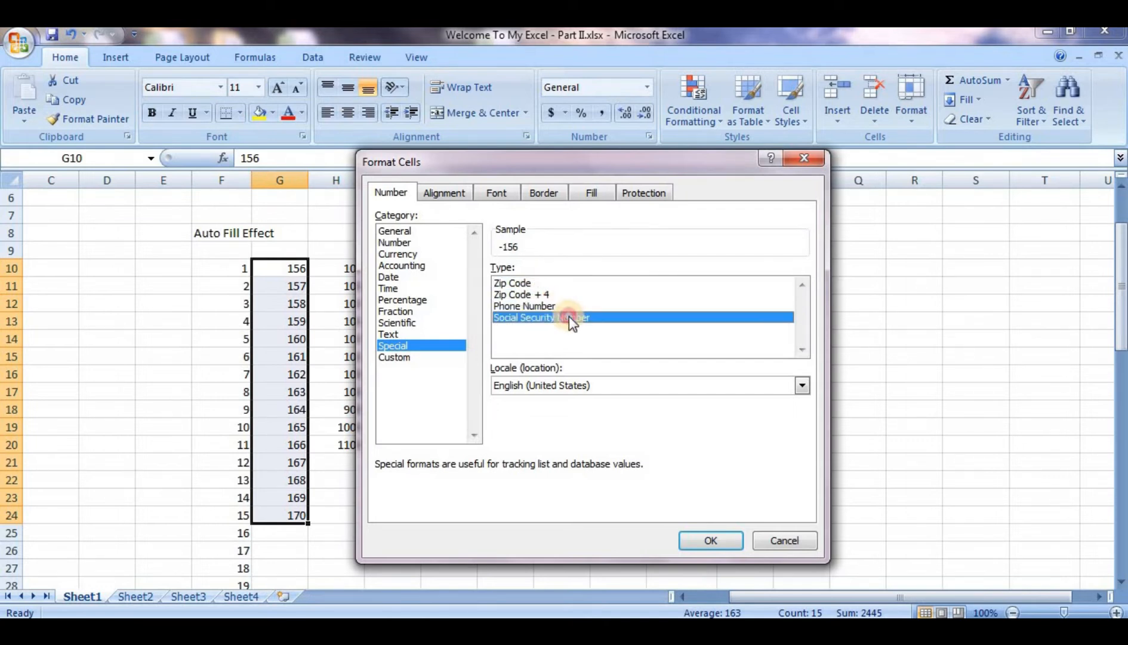
Step: Apply the Currency format with the INR symbol to G10:G24, and set the range back to General
{"action": "left_click", "coordinate": [419, 232]}
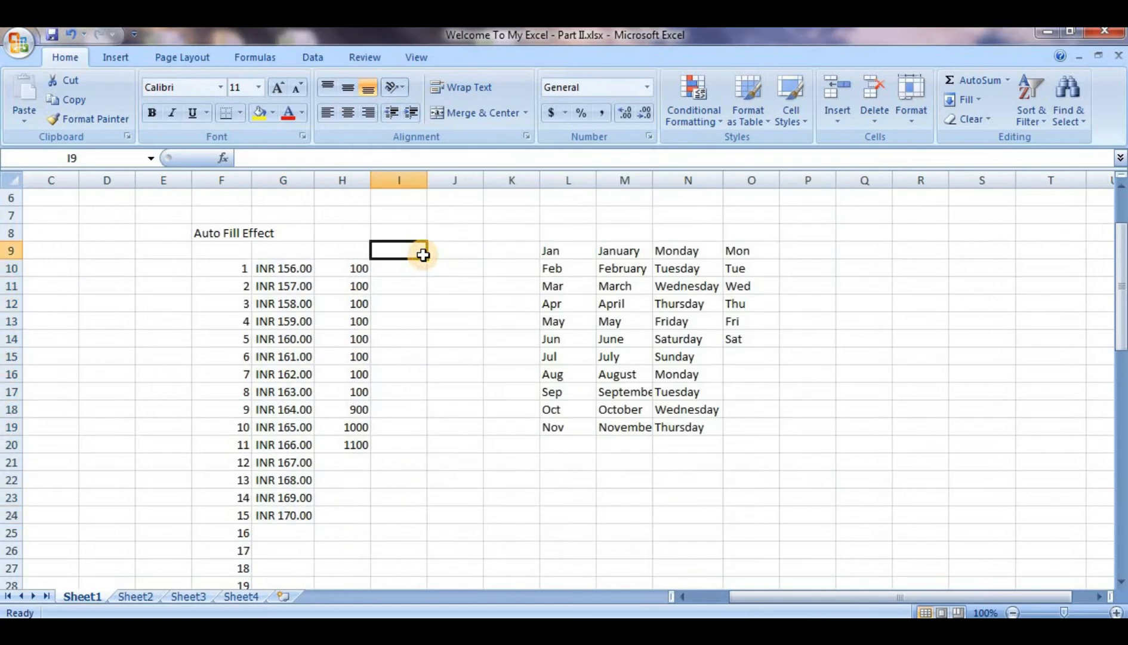
{"action": "left_click_drag", "start_coordinate": [285, 270], "coordinate": [306, 515]}
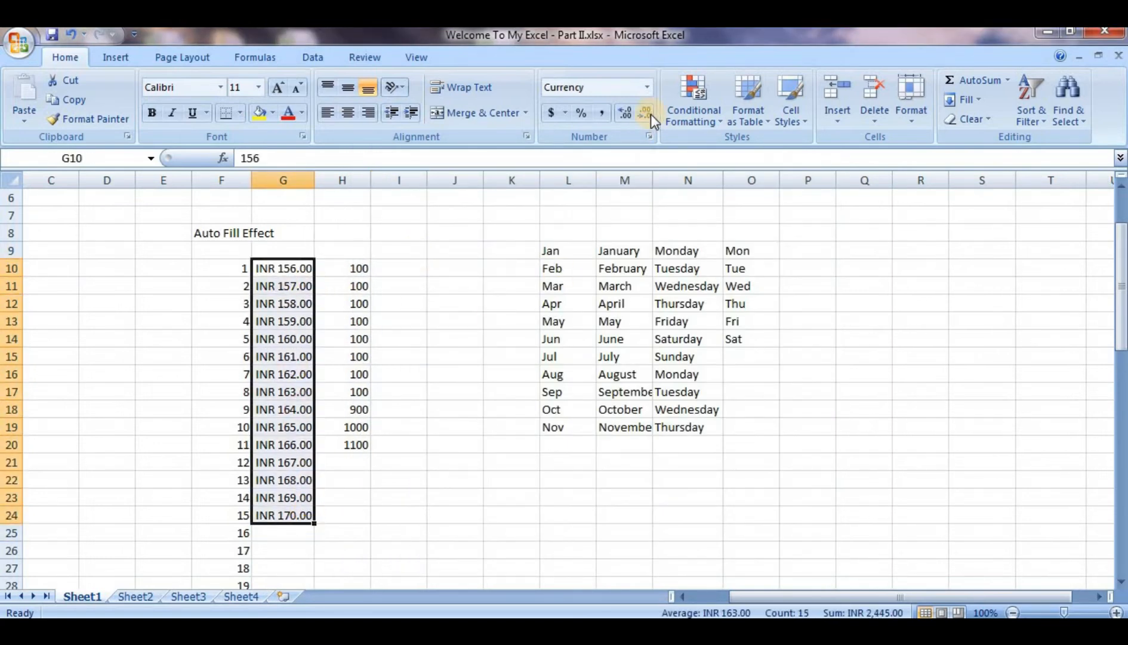
{"action": "left_click", "coordinate": [648, 86]}
{"action": "left_click", "coordinate": [627, 102]}
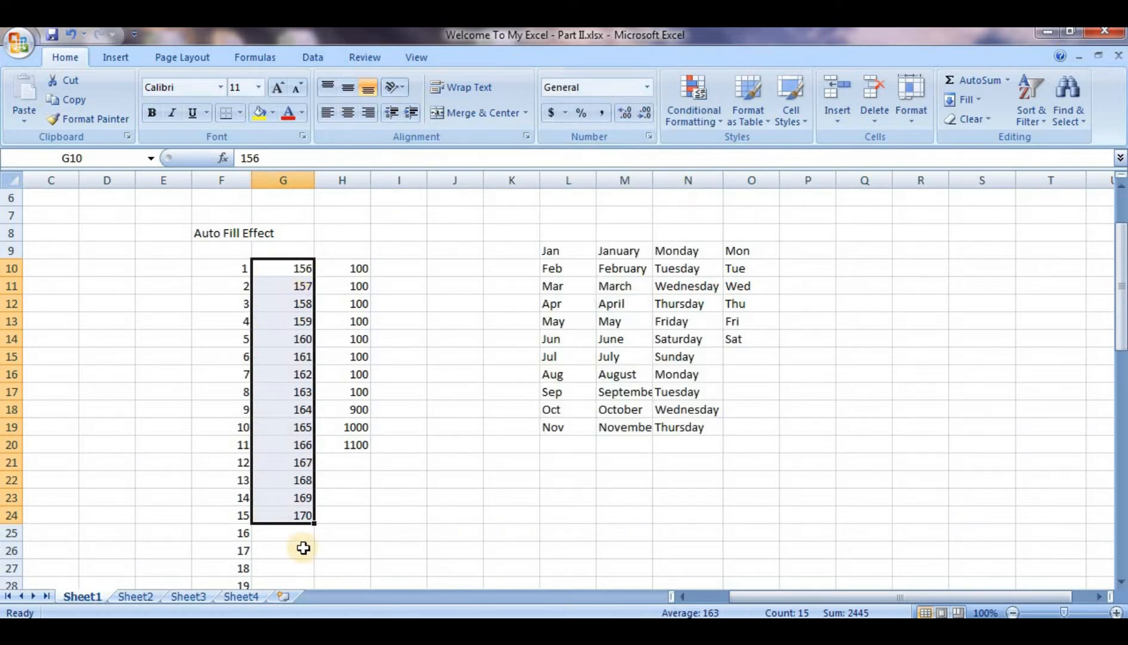
{"action": "left_click", "coordinate": [355, 481]}
{"action": "left_click", "coordinate": [435, 458]}
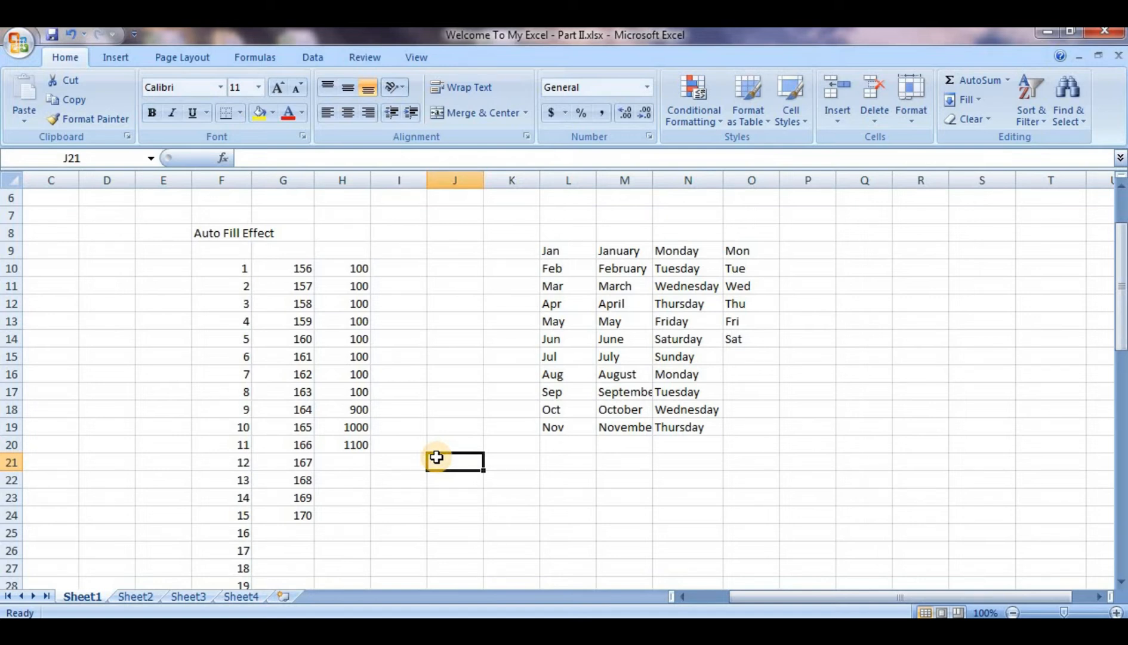
{"action": "left_click", "coordinate": [417, 323]}
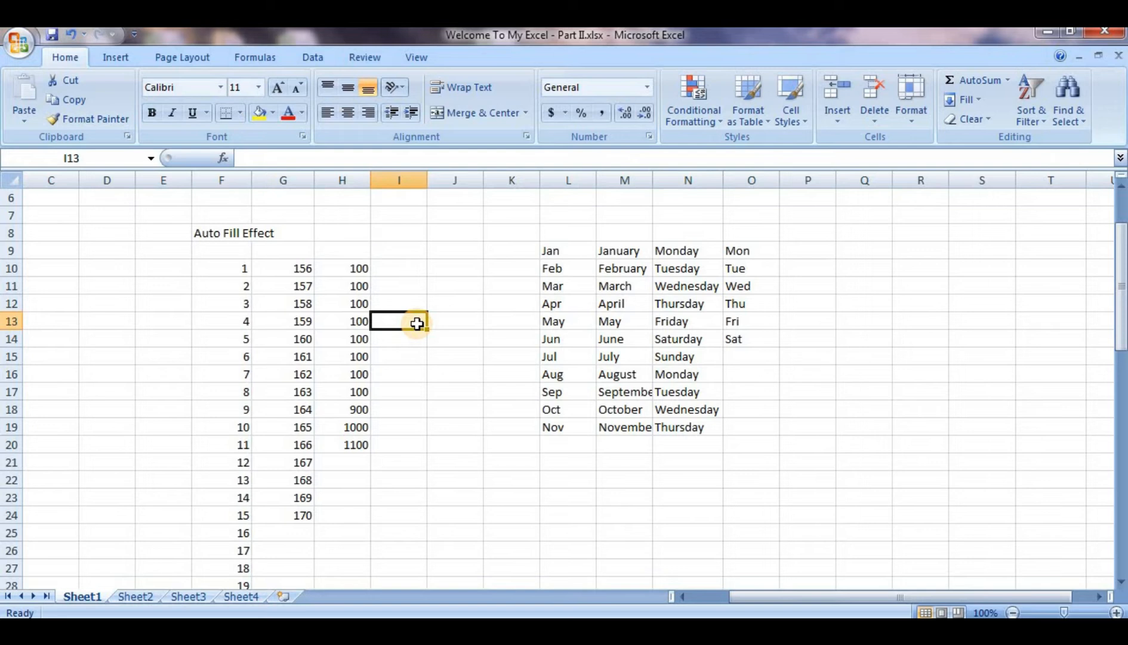
{"action": "left_click", "coordinate": [645, 88]}
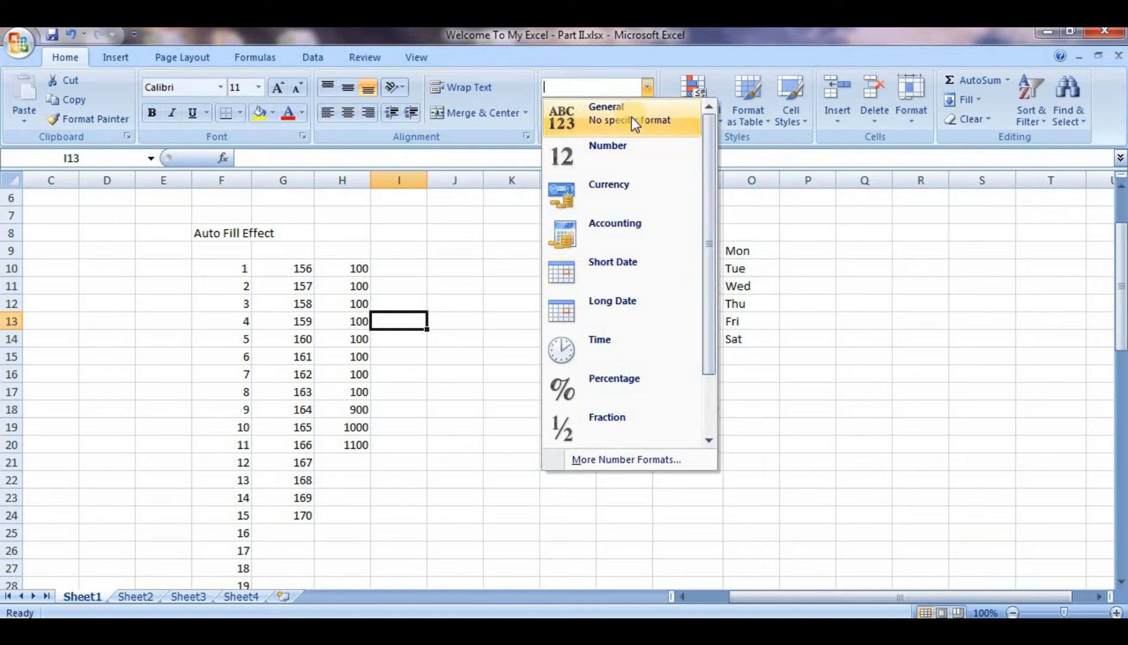
{"action": "left_click", "coordinate": [465, 317]}
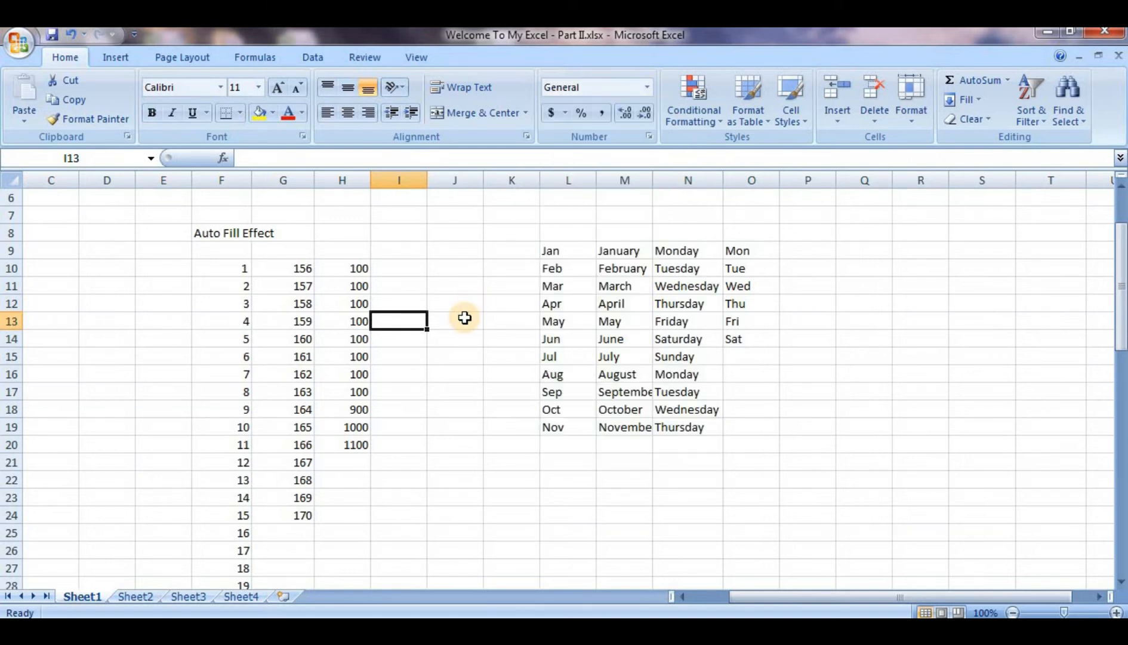
{"action": "left_click", "coordinate": [602, 304]}
Step: Apply the Percent Style to H10:H20 and switch the range to the Comma Style
{"action": "left_click_drag", "start_coordinate": [348, 272], "coordinate": [358, 440]}
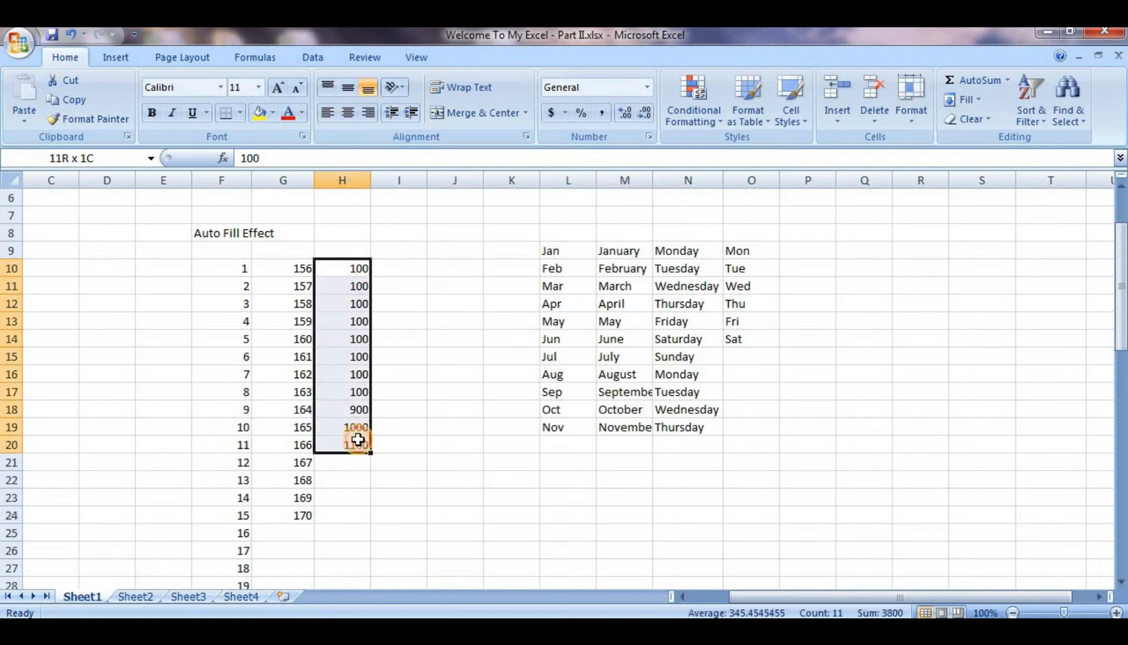
{"action": "left_click", "coordinate": [568, 113]}
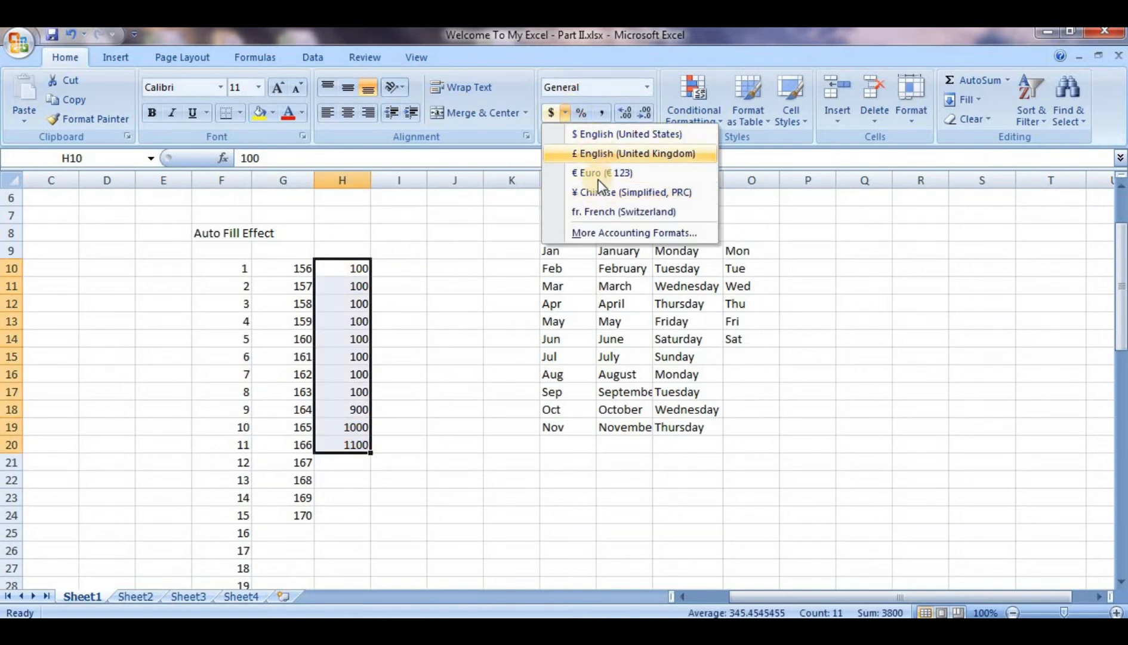
{"action": "left_click", "coordinate": [517, 214]}
{"action": "left_click", "coordinate": [583, 117]}
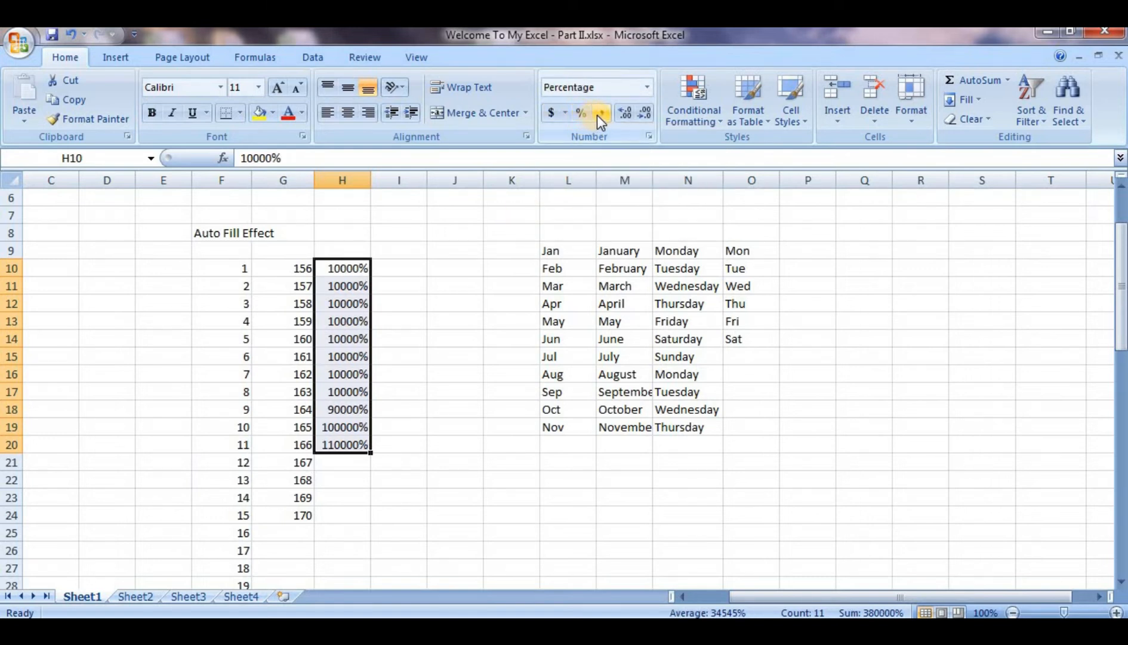
{"action": "left_click", "coordinate": [600, 114]}
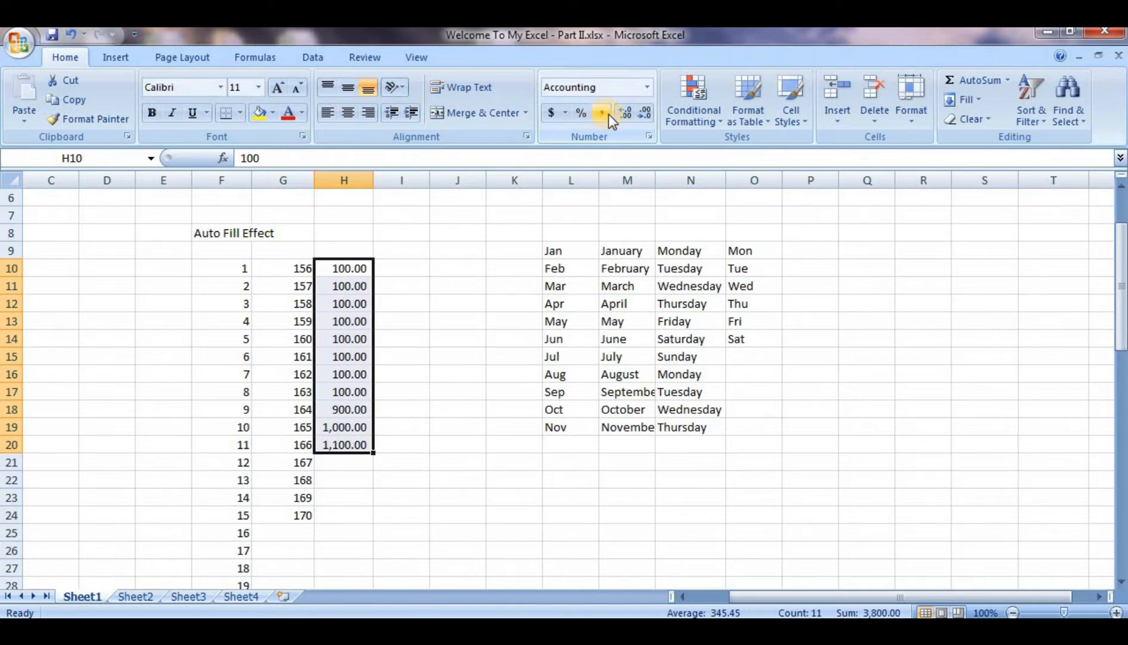
Step: Increase the decimals of H10:H20 to five places and reduce them to zero
{"action": "left_click", "coordinate": [619, 113]}
{"action": "left_click", "coordinate": [619, 112]}
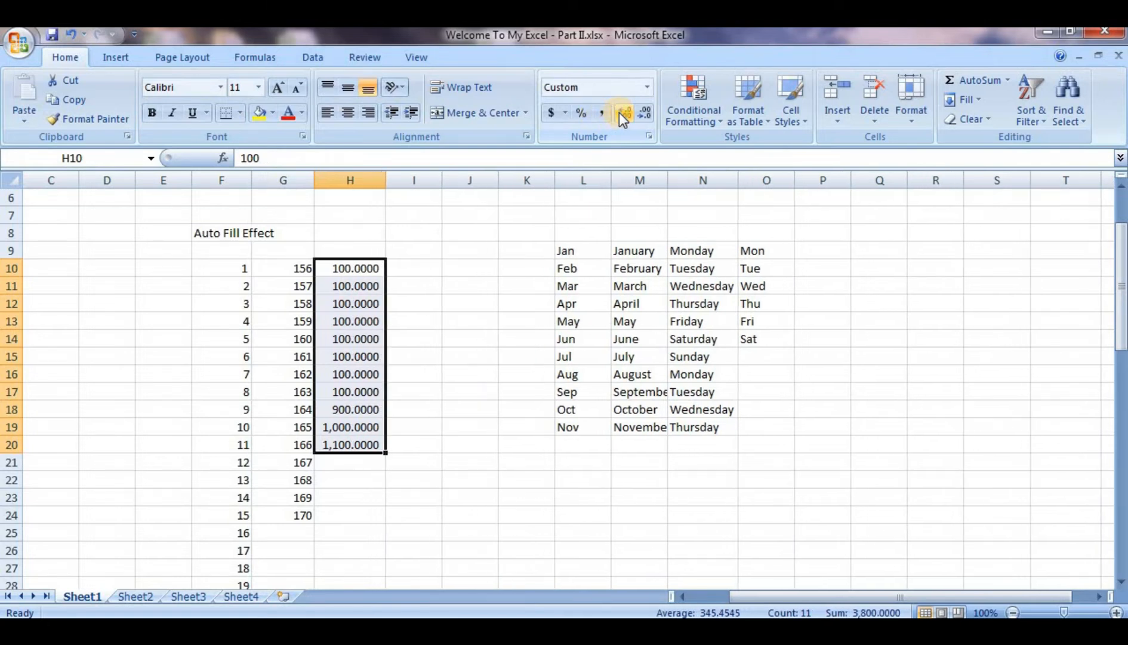
{"action": "left_click", "coordinate": [619, 112]}
{"action": "left_click", "coordinate": [641, 113]}
{"action": "left_click", "coordinate": [640, 113]}
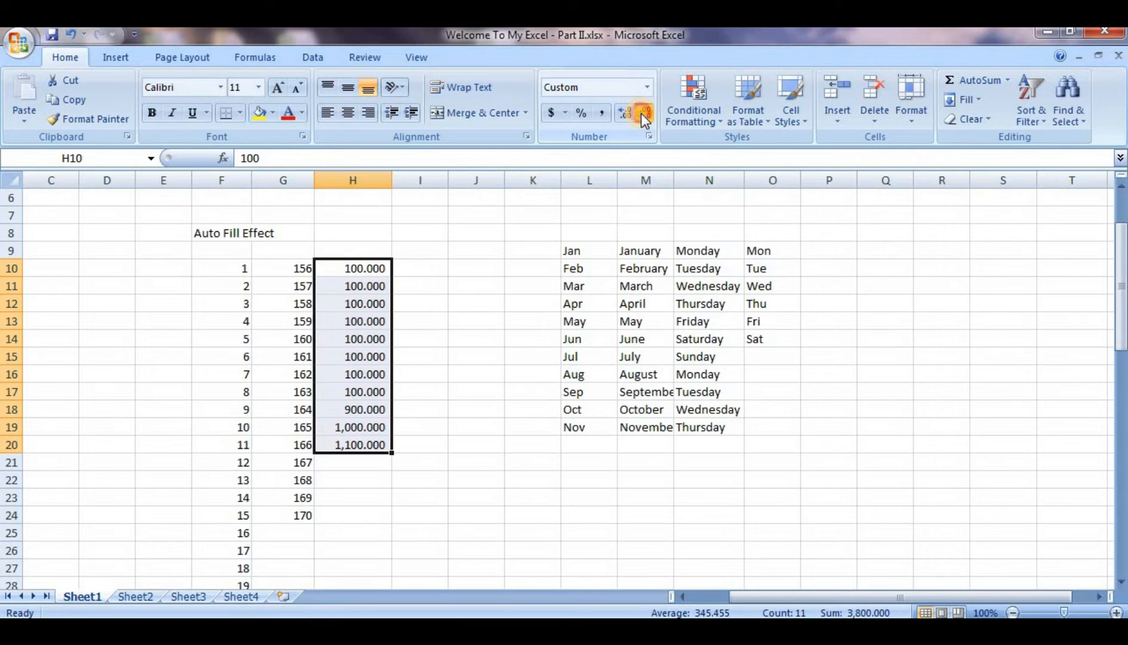
{"action": "left_click", "coordinate": [640, 112]}
{"action": "left_click", "coordinate": [641, 113]}
{"action": "left_click", "coordinate": [641, 112]}
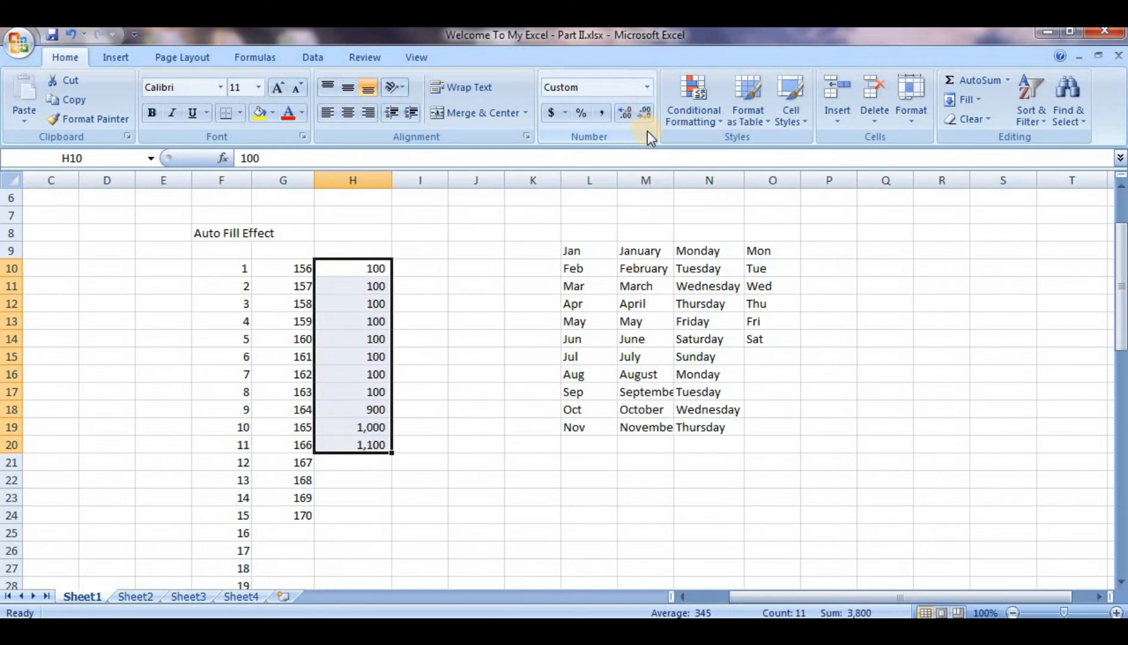
Step: Preview the Accounting, Number and General categories for H10:H20 in Format Cells and cancel without applying any
{"action": "left_click", "coordinate": [649, 136]}
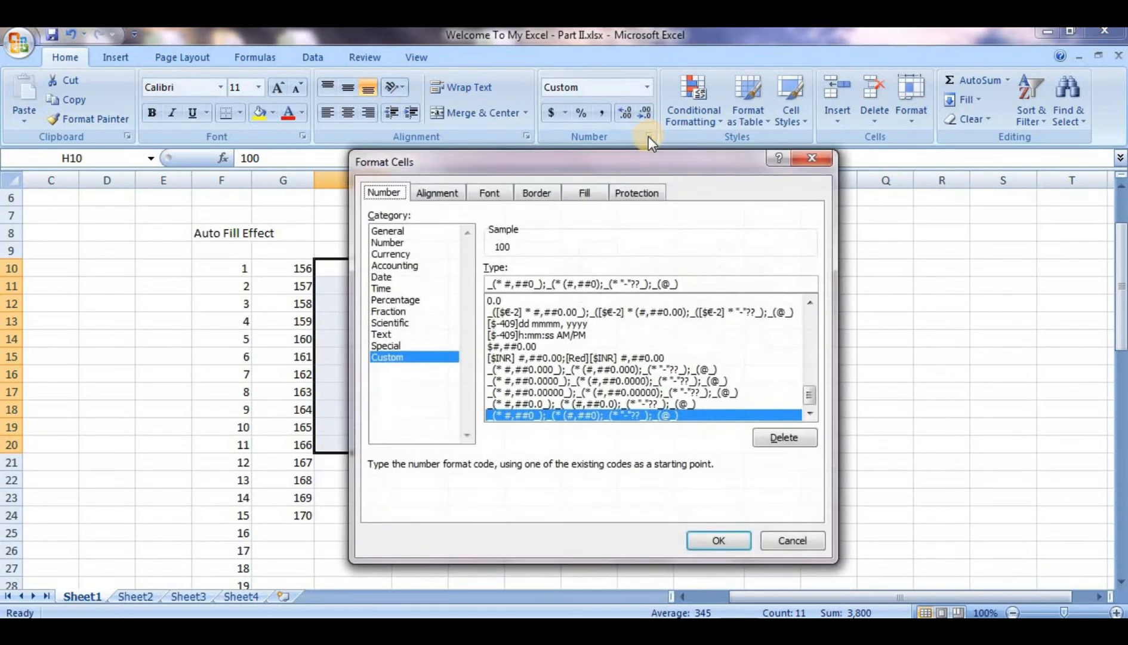
{"action": "left_click", "coordinate": [417, 268]}
{"action": "left_click", "coordinate": [412, 244]}
{"action": "left_click", "coordinate": [408, 233]}
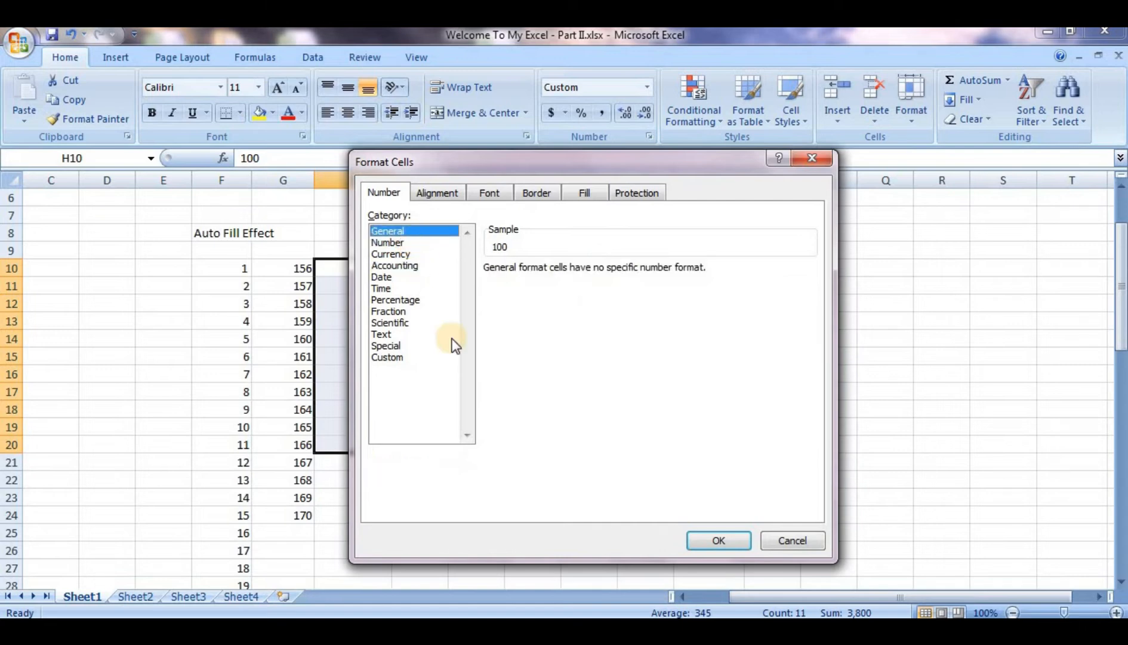
{"action": "left_click", "coordinate": [790, 540]}
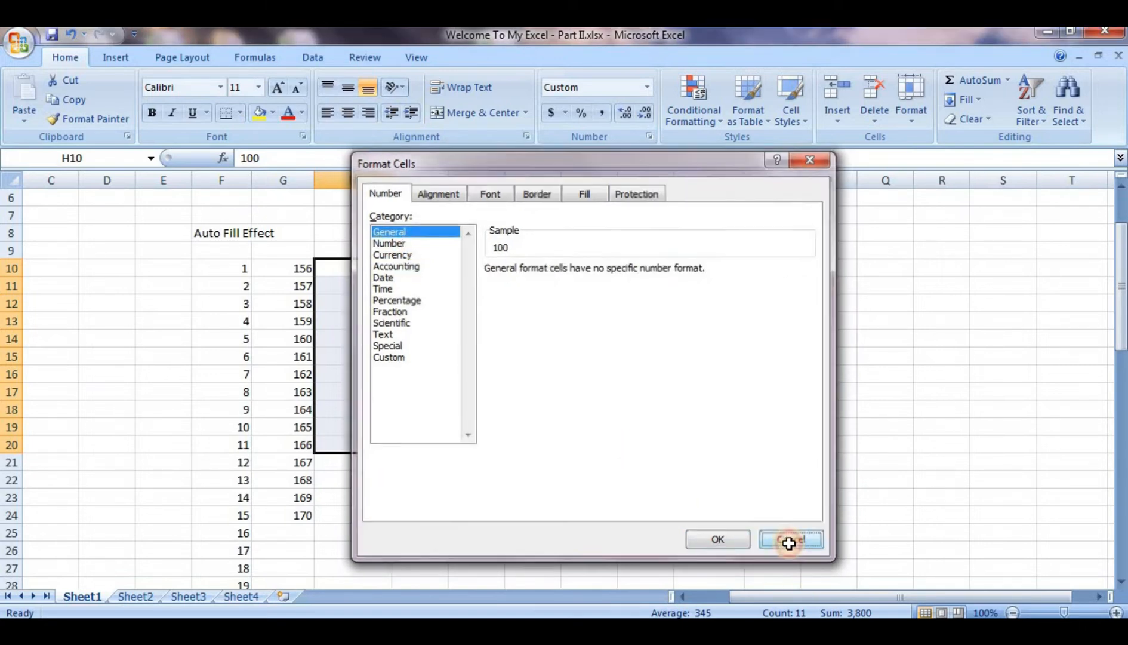
{"action": "left_click", "coordinate": [495, 250]}
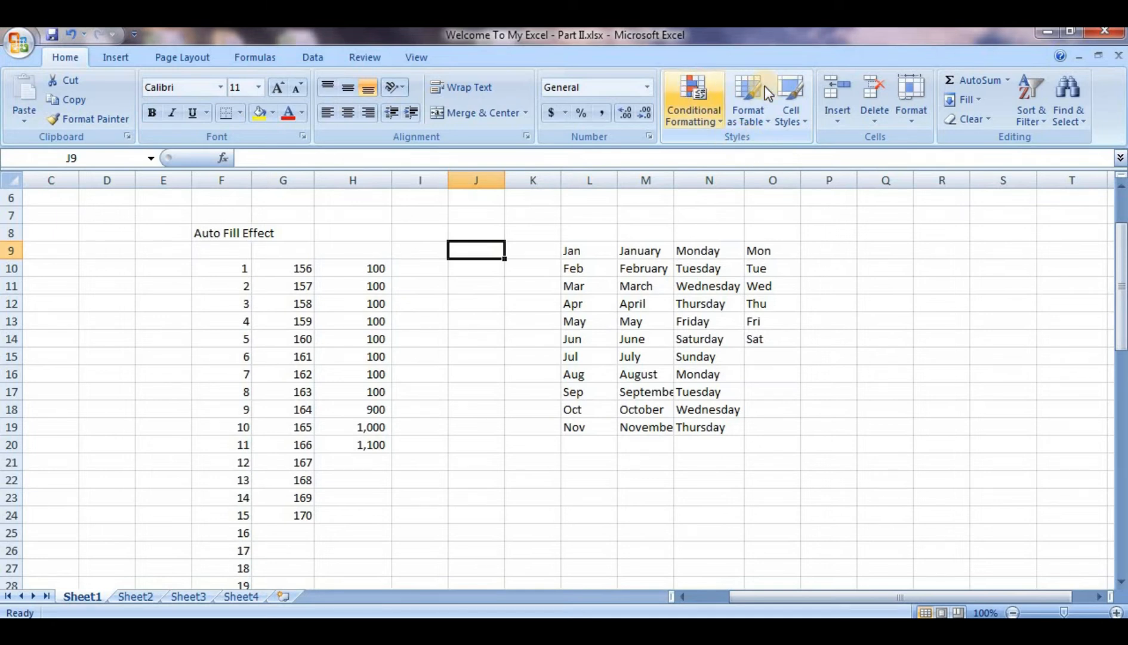
{"action": "left_click_drag", "start_coordinate": [597, 249], "coordinate": [710, 427]}
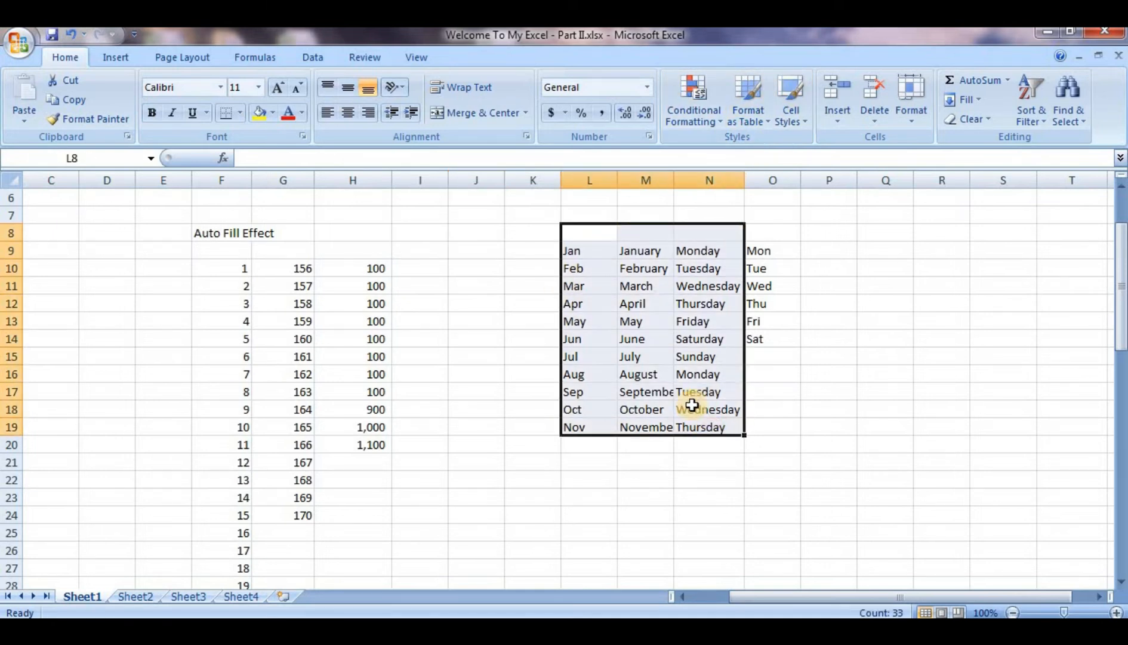
{"action": "left_click", "coordinate": [687, 374]}
{"action": "left_click_drag", "start_coordinate": [591, 253], "coordinate": [706, 397]}
{"action": "left_click", "coordinate": [707, 409]}
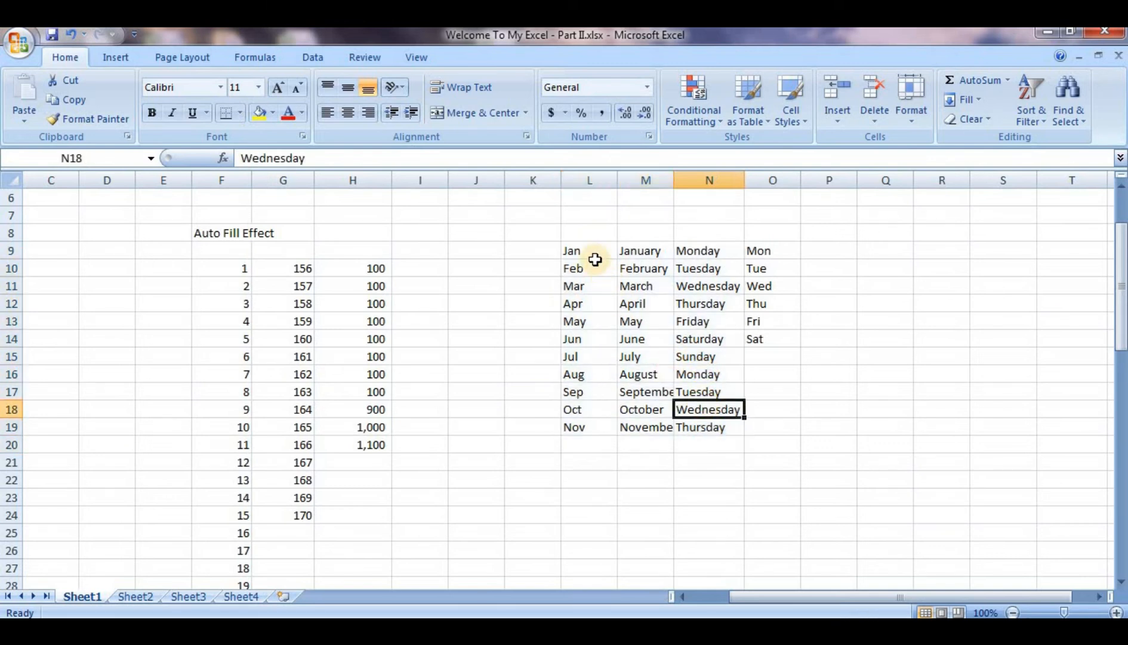
{"action": "left_click_drag", "start_coordinate": [595, 258], "coordinate": [720, 428]}
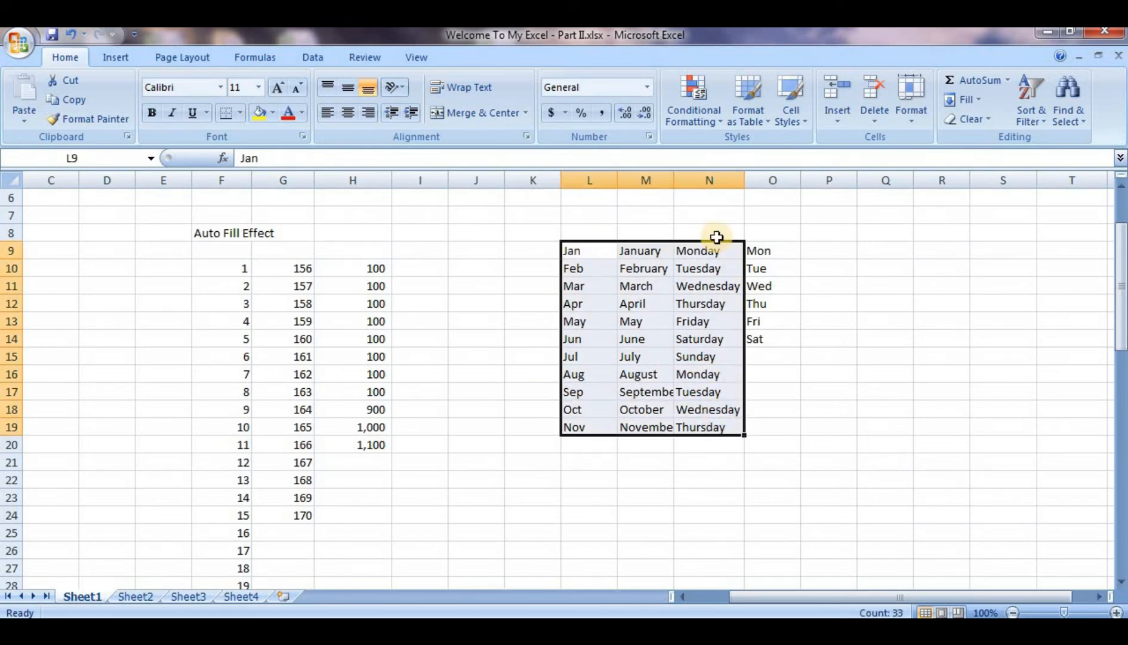
{"action": "left_click", "coordinate": [706, 106]}
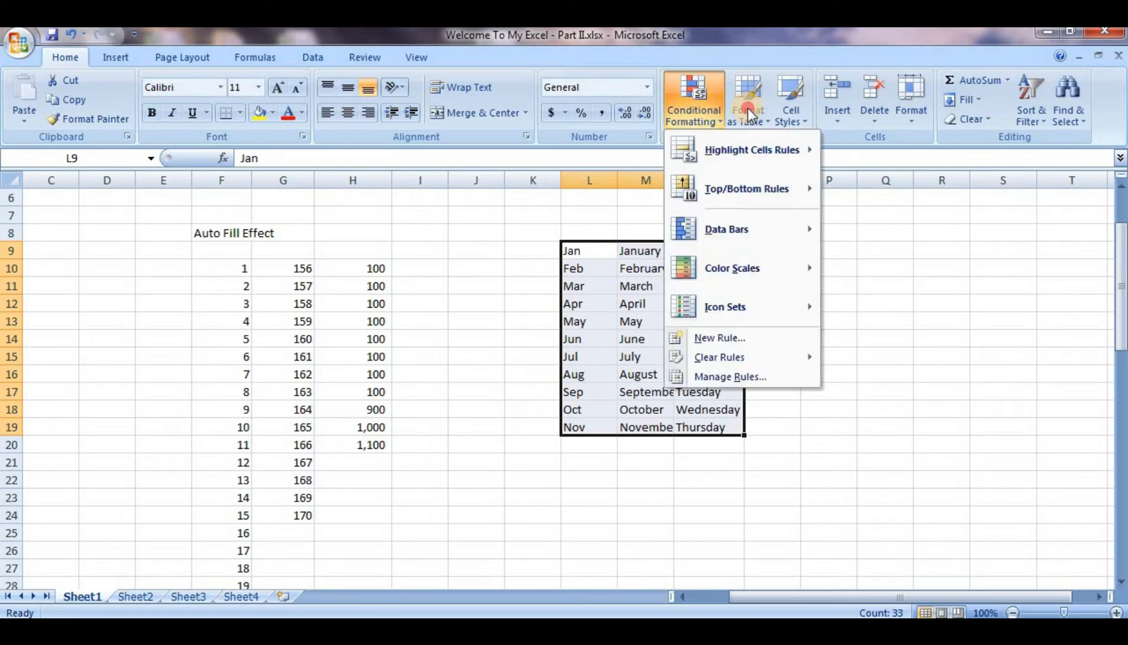
{"action": "mouse_move", "coordinate": [811, 110]}
{"action": "left_click", "coordinate": [479, 312]}
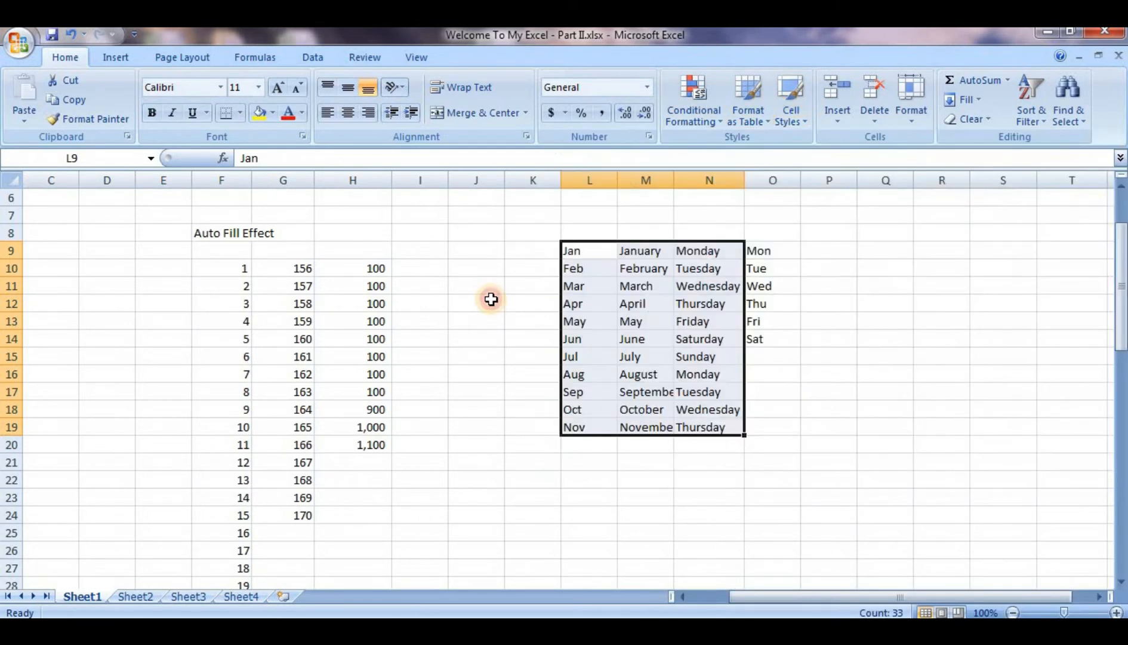
{"action": "left_click", "coordinate": [695, 94]}
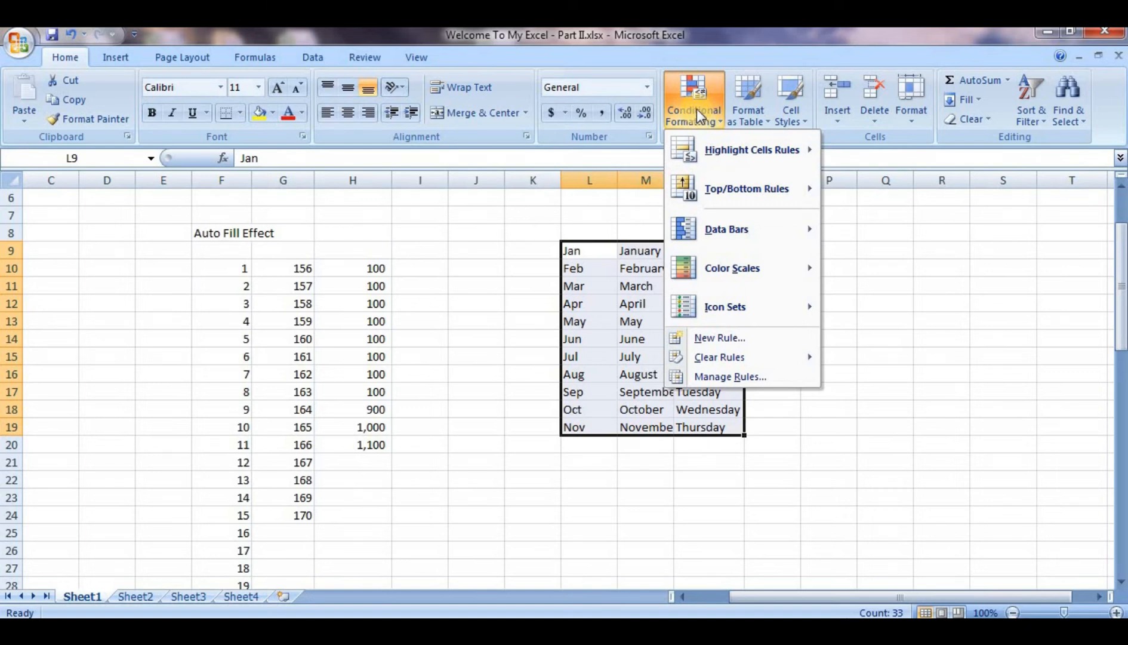
{"action": "left_click", "coordinate": [355, 298]}
{"action": "left_click", "coordinate": [357, 301]}
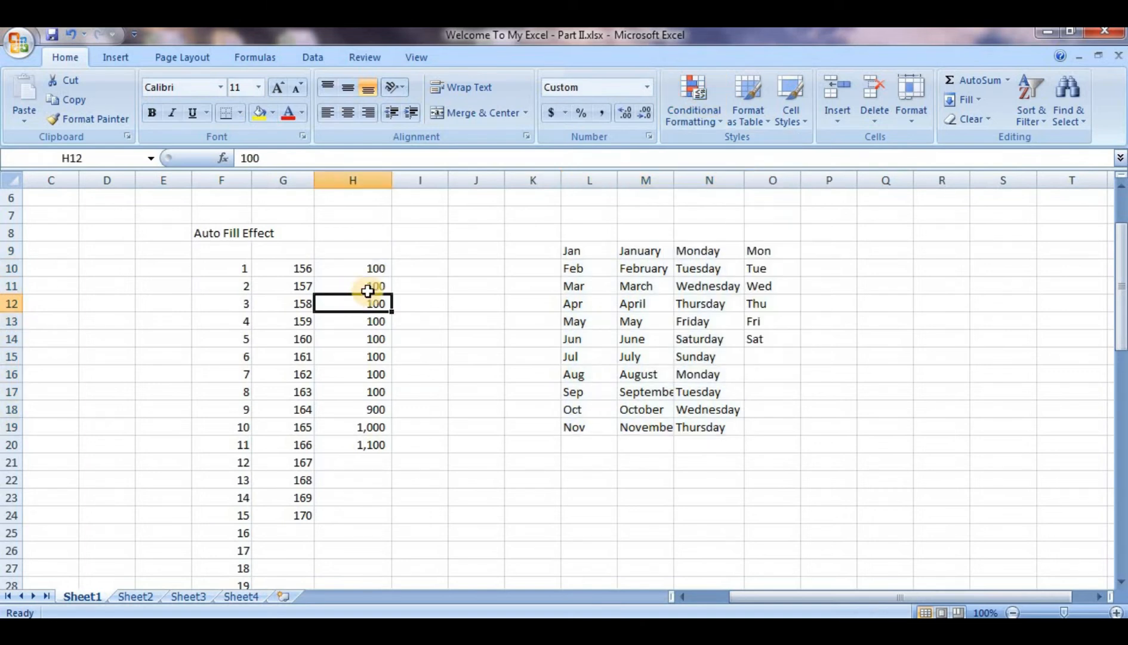
{"action": "left_click_drag", "start_coordinate": [588, 251], "coordinate": [579, 286]}
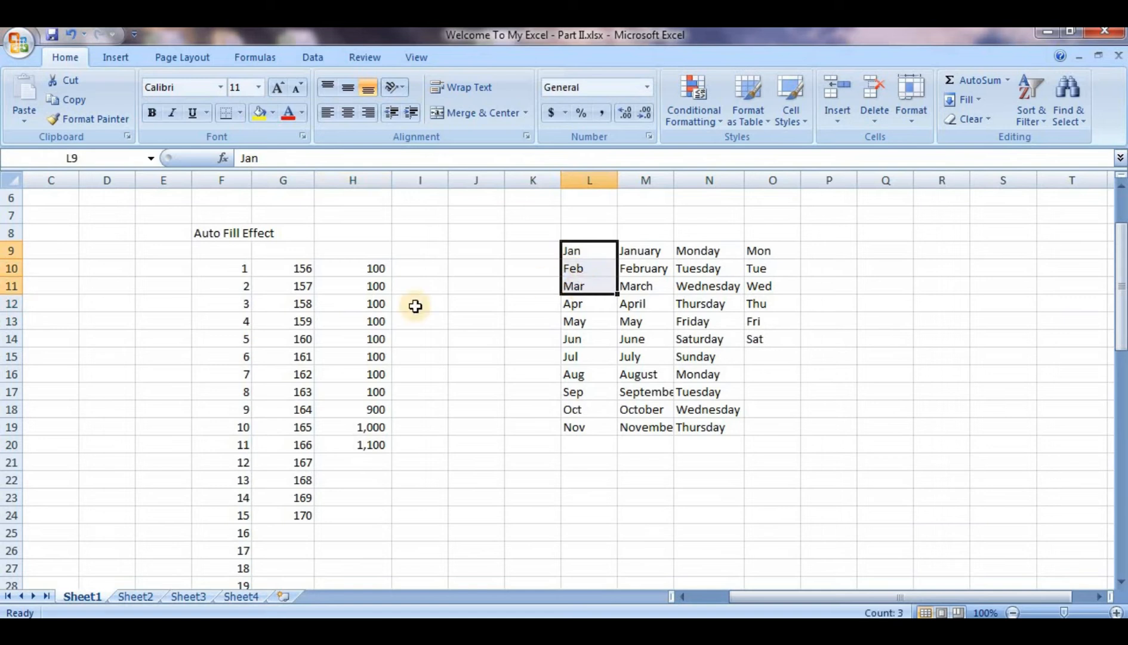
{"action": "left_click", "coordinate": [374, 310]}
Step: Start a Greater Than conditional formatting rule on G10:G24 with 165 as the threshold
{"action": "left_click_drag", "start_coordinate": [288, 267], "coordinate": [309, 522]}
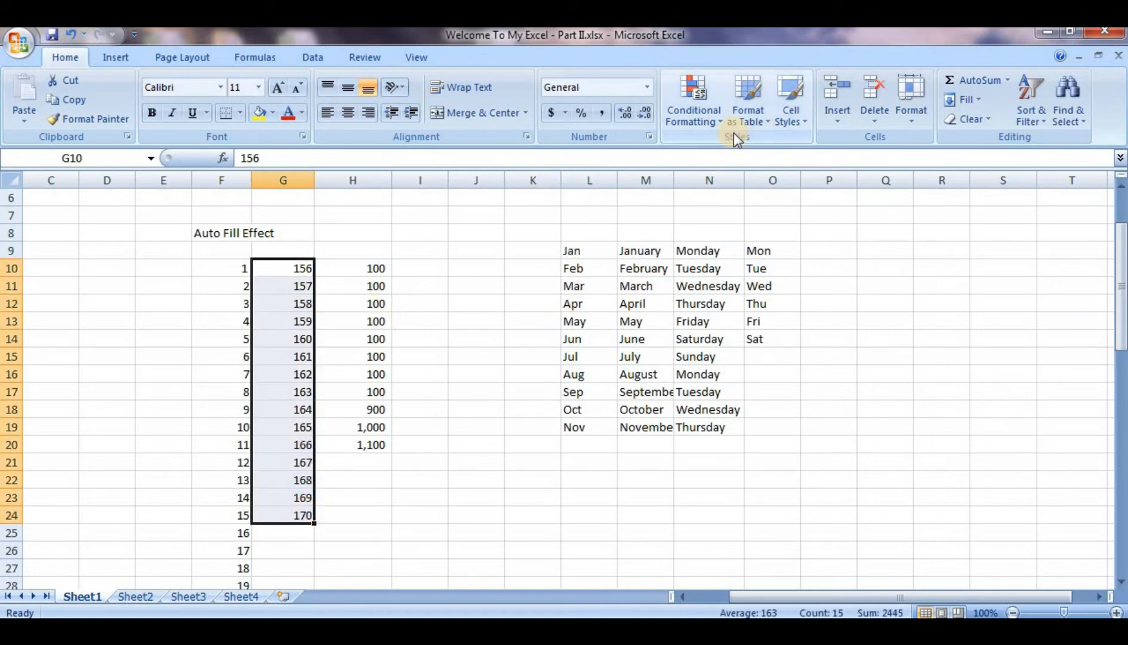
{"action": "left_click", "coordinate": [707, 98]}
{"action": "mouse_move", "coordinate": [732, 144]}
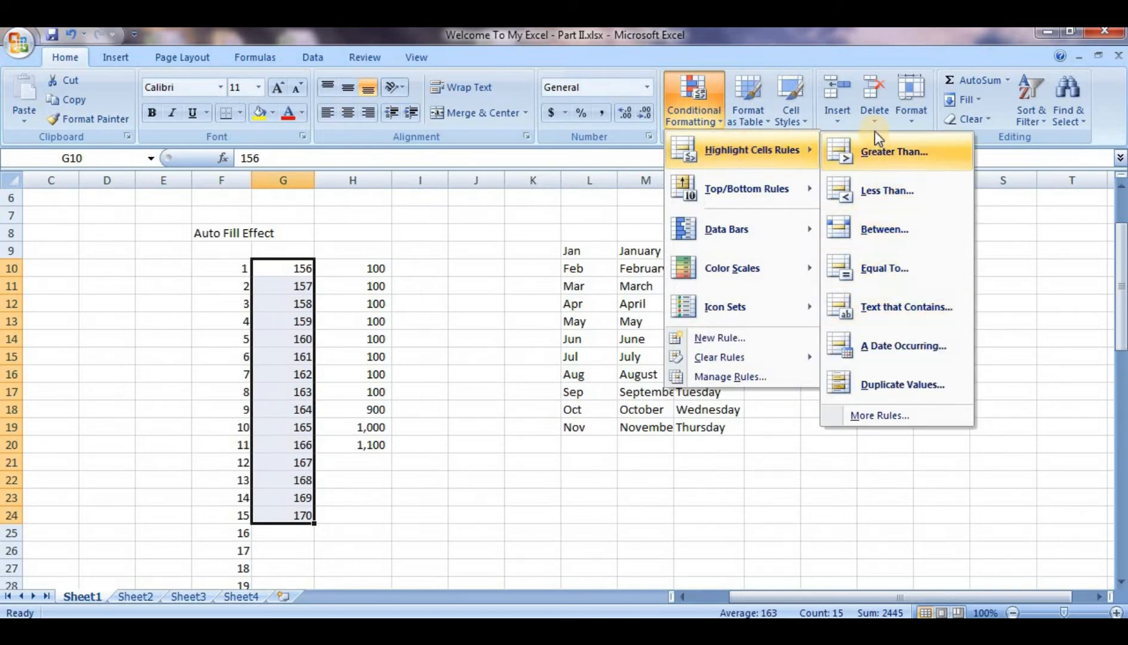
{"action": "left_click", "coordinate": [910, 154]}
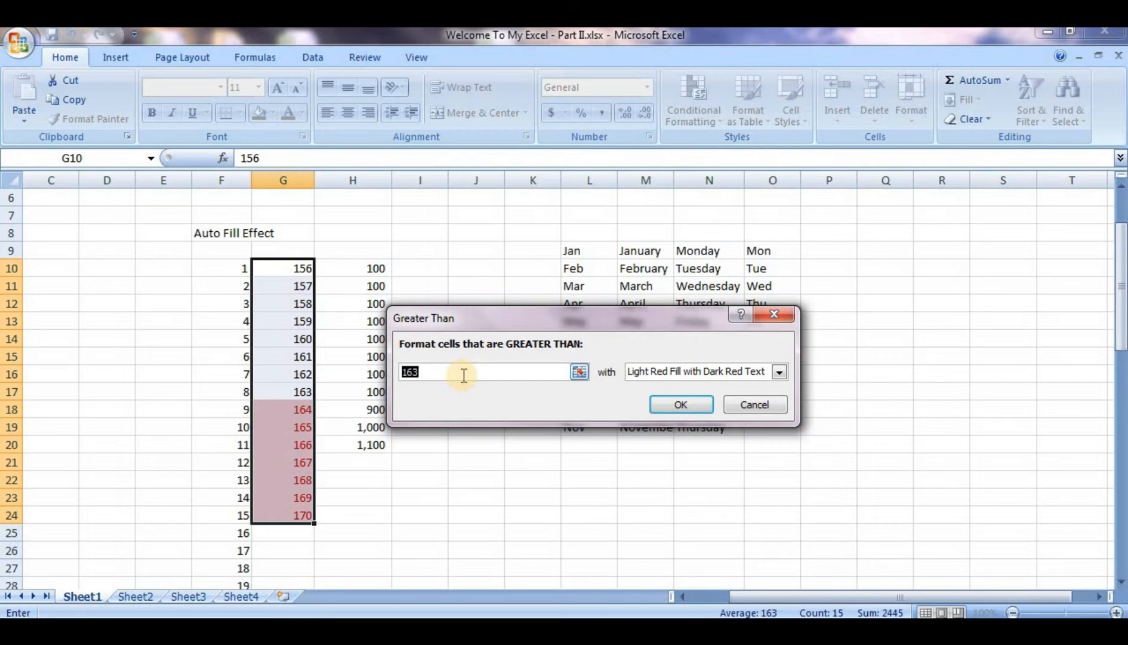
{"action": "type", "text": "165"}
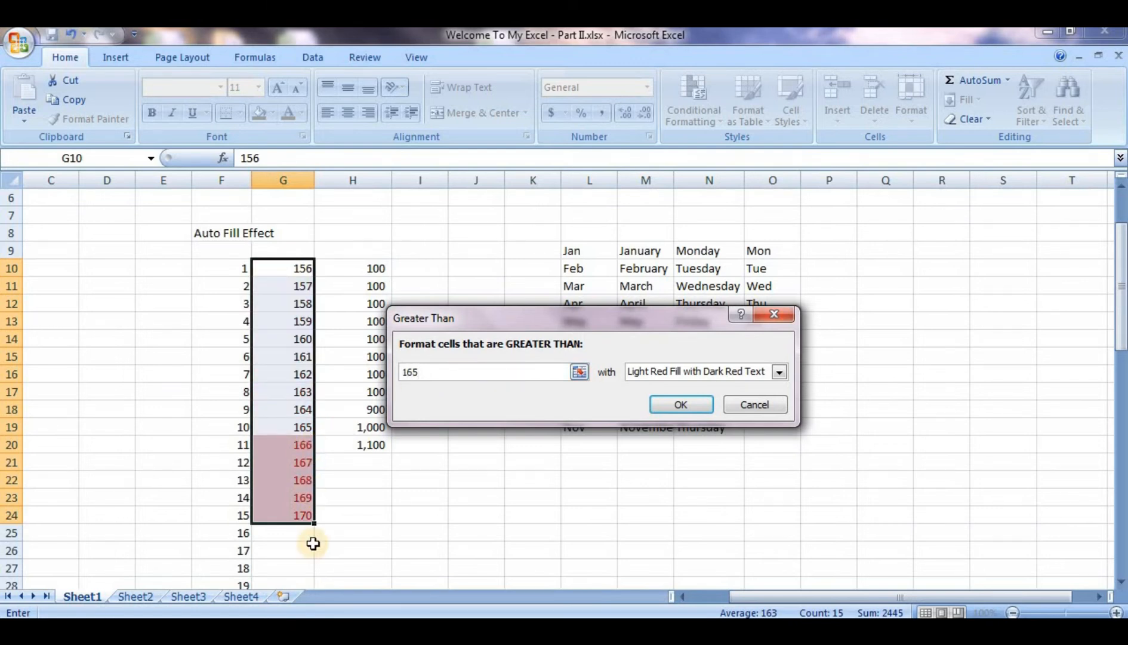
Step: Try Yellow Fill with Dark Yellow Text and Red Text for the Greater Than rule, and apply it with Red Border
{"action": "left_click", "coordinate": [691, 369]}
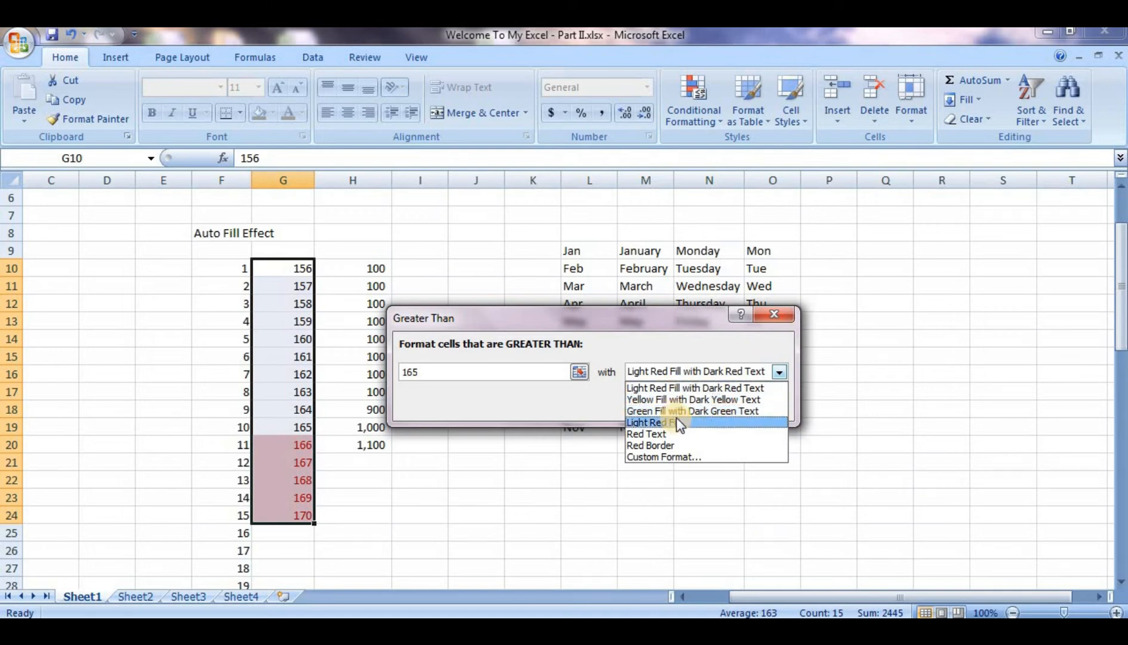
{"action": "left_click", "coordinate": [673, 400]}
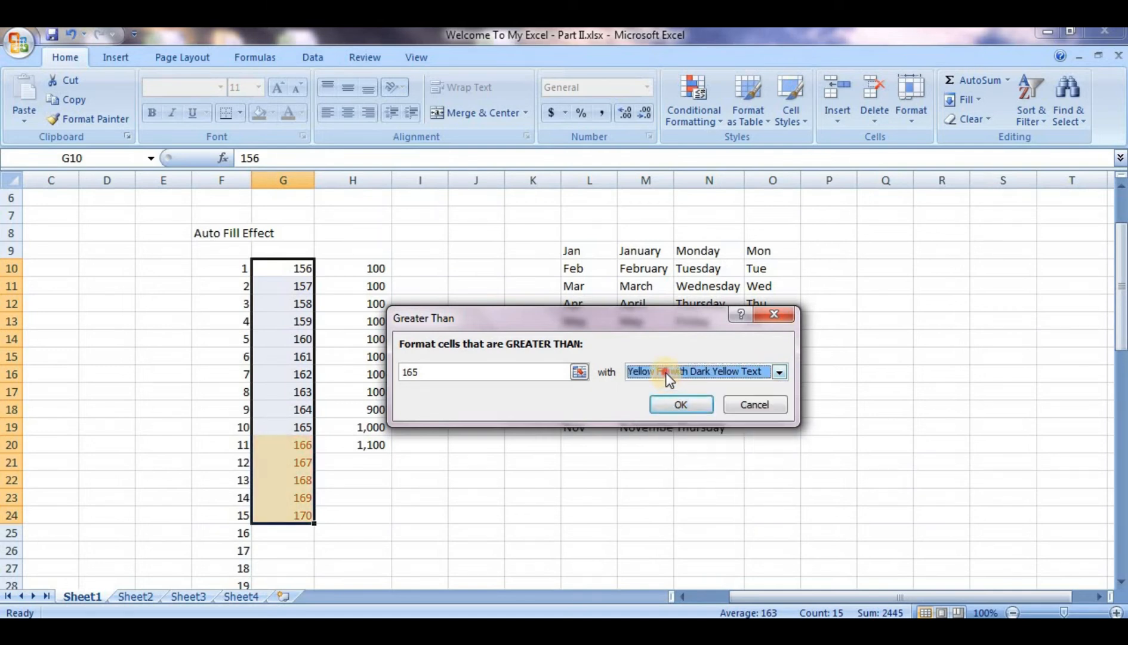
{"action": "left_click", "coordinate": [665, 372]}
{"action": "left_click", "coordinate": [672, 429]}
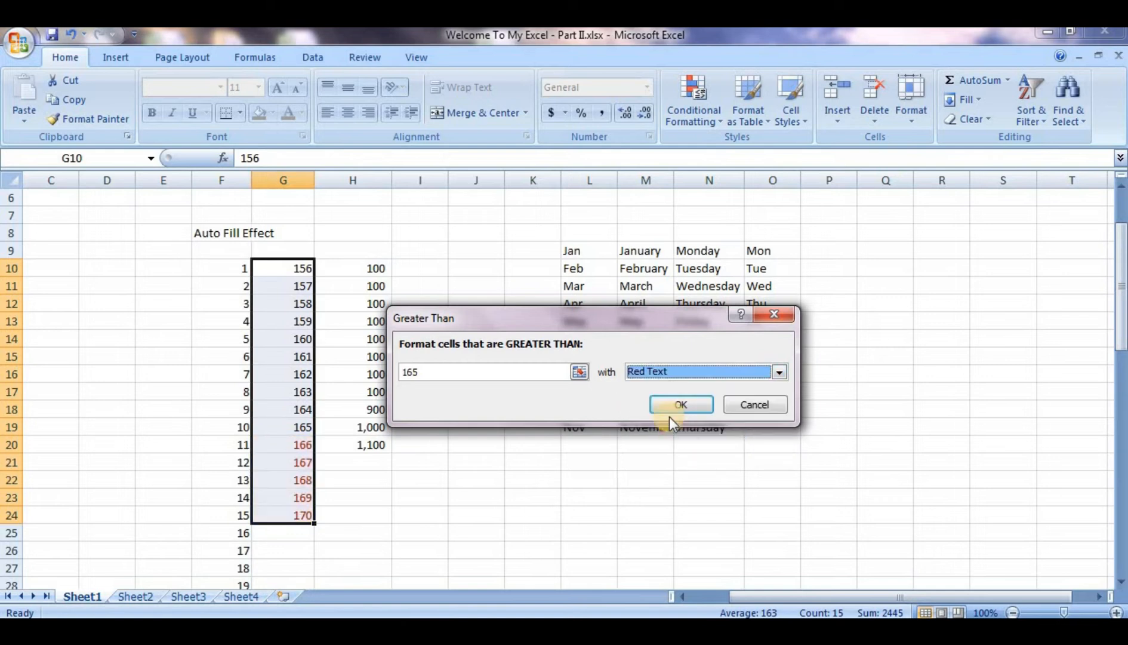
{"action": "left_click", "coordinate": [657, 372]}
{"action": "left_click", "coordinate": [671, 443]}
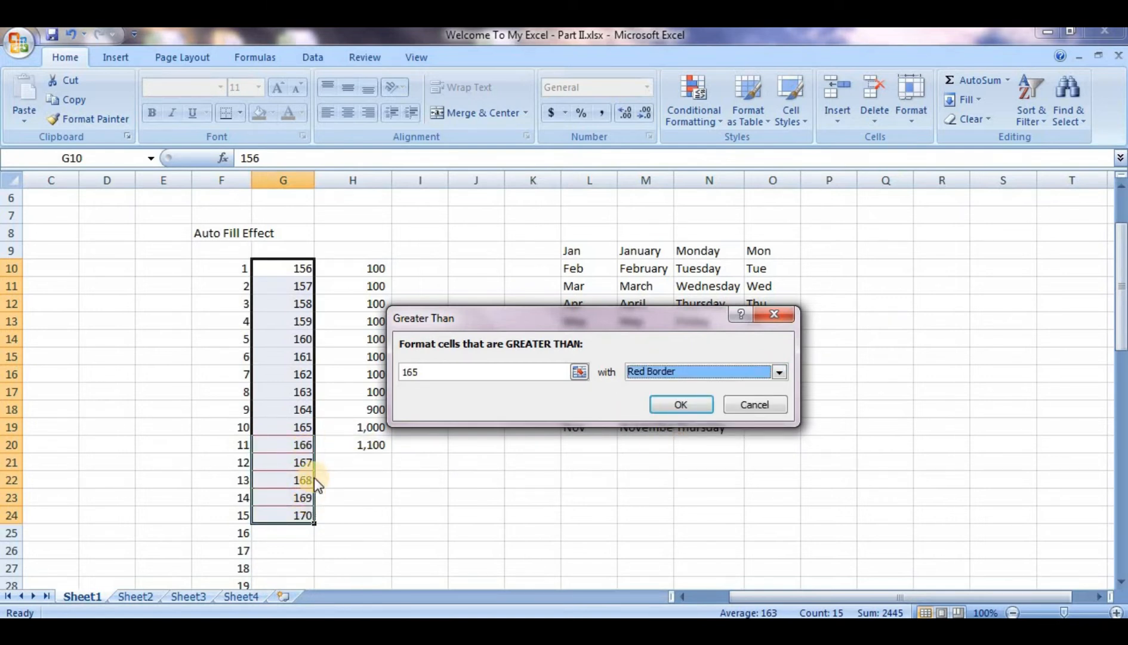
{"action": "left_click", "coordinate": [681, 401]}
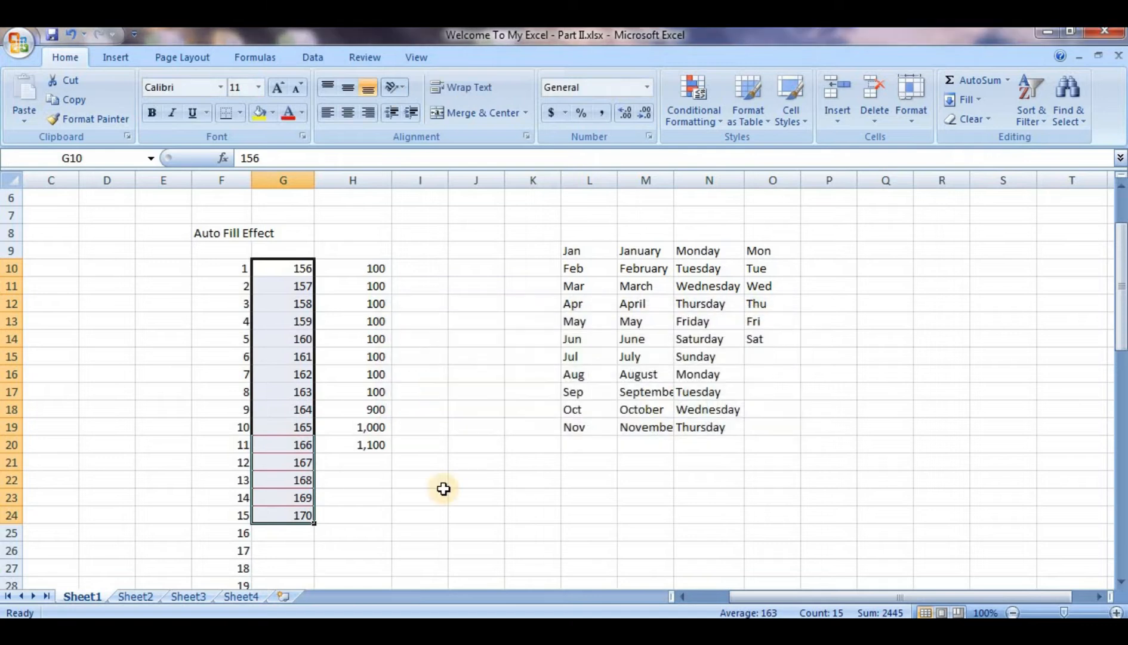
{"action": "left_click", "coordinate": [370, 529]}
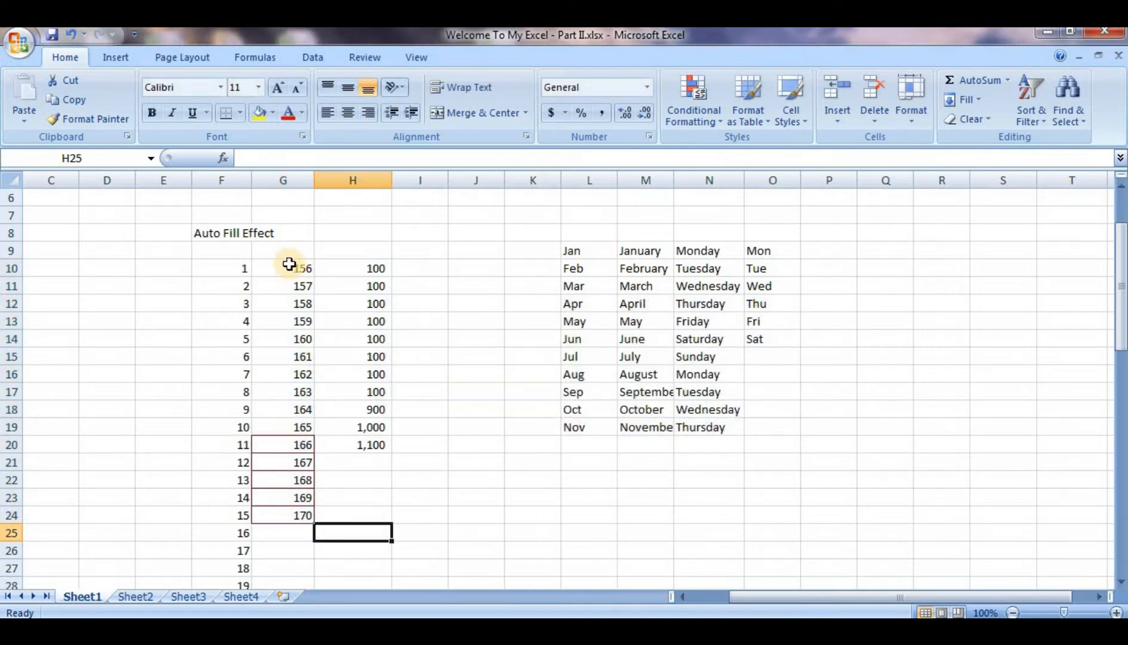
Step: Start a Less Than conditional formatting rule on G10:G24 with threshold 163 and open its custom format settings
{"action": "left_click_drag", "start_coordinate": [292, 265], "coordinate": [292, 519]}
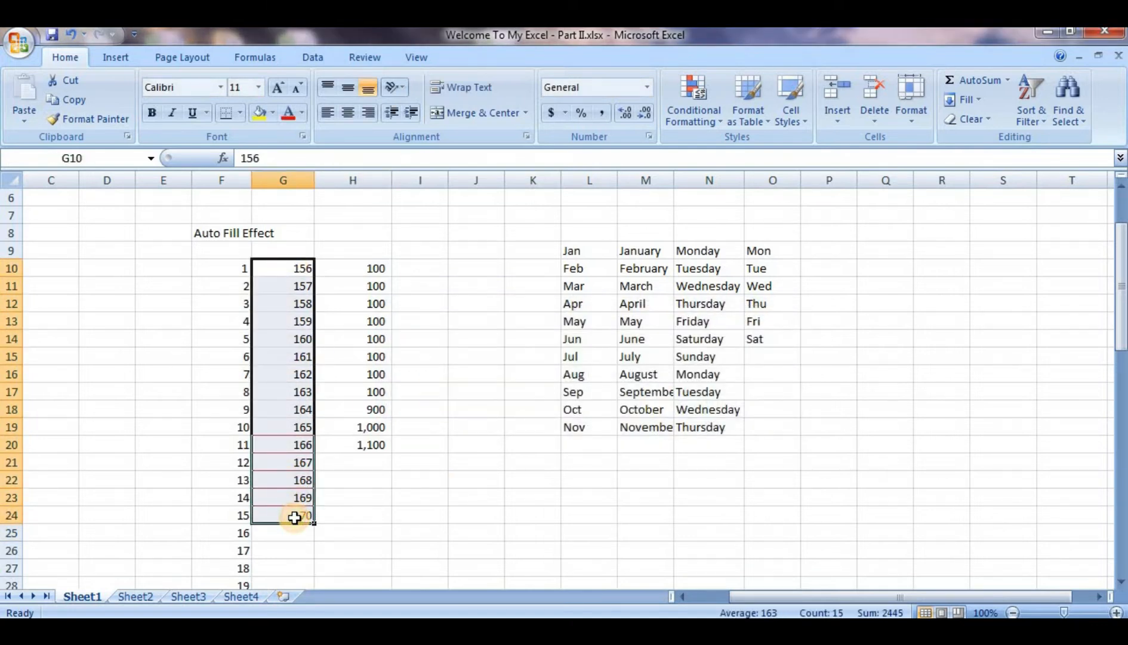
{"action": "left_click", "coordinate": [695, 106]}
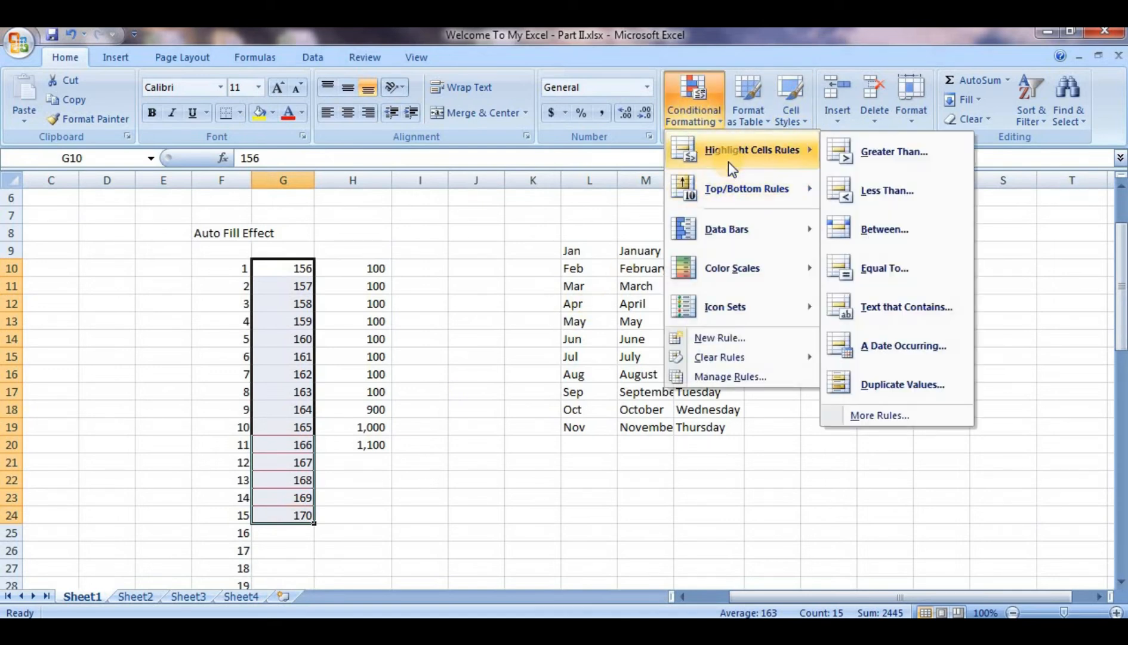
{"action": "left_click", "coordinate": [861, 189]}
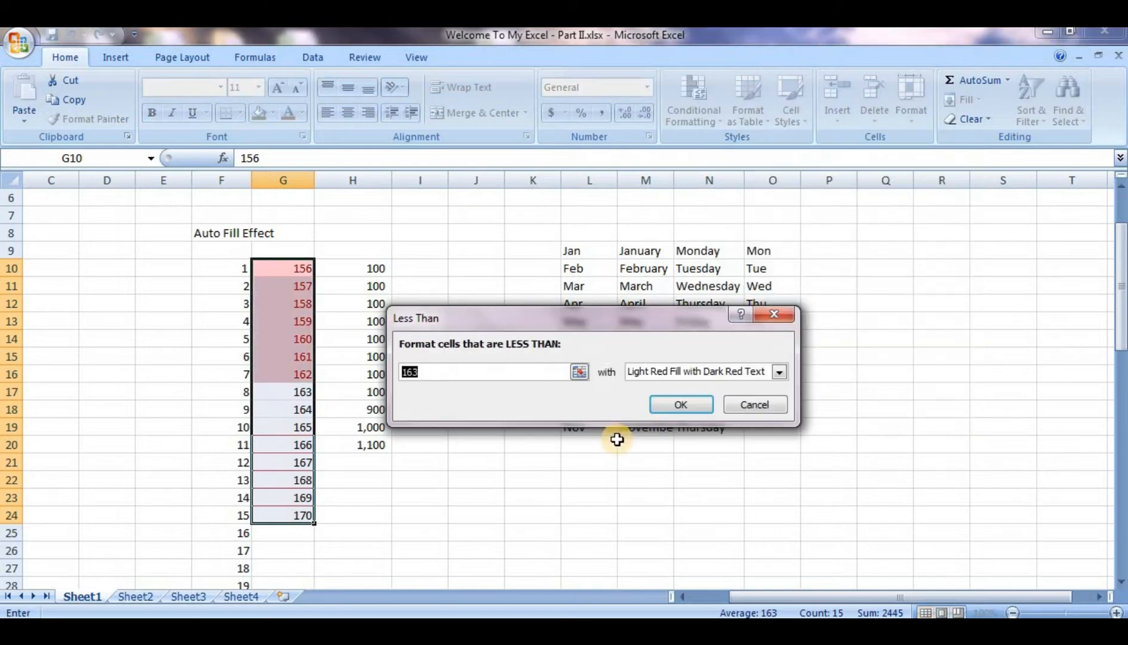
{"action": "left_click_drag", "start_coordinate": [468, 375], "coordinate": [403, 369]}
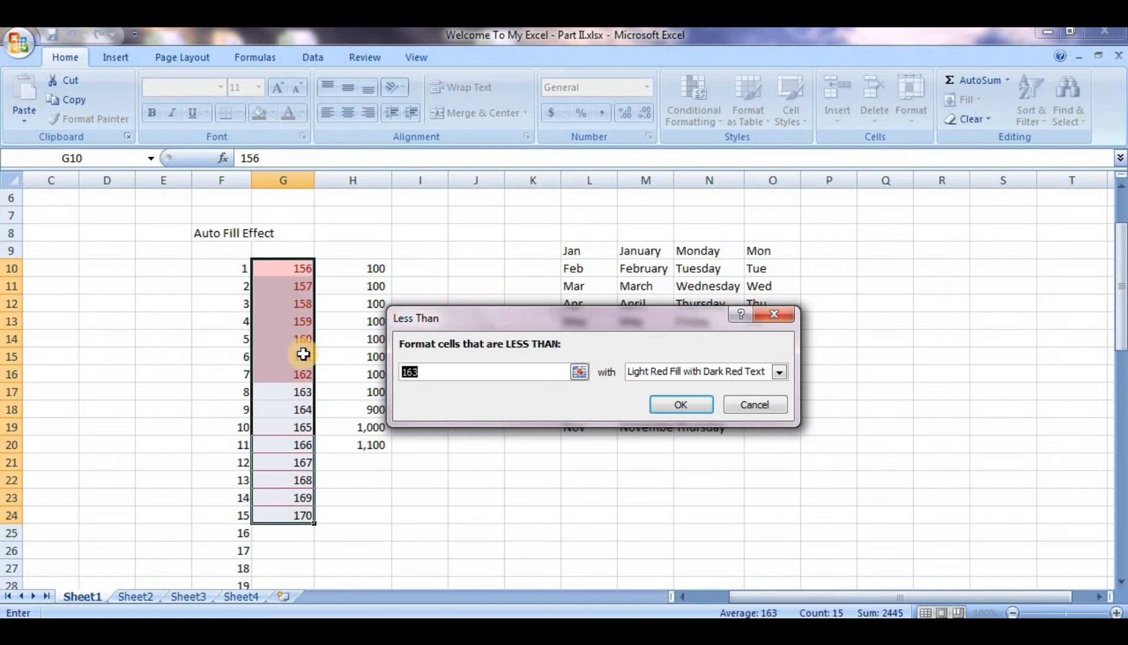
{"action": "left_click", "coordinate": [657, 371]}
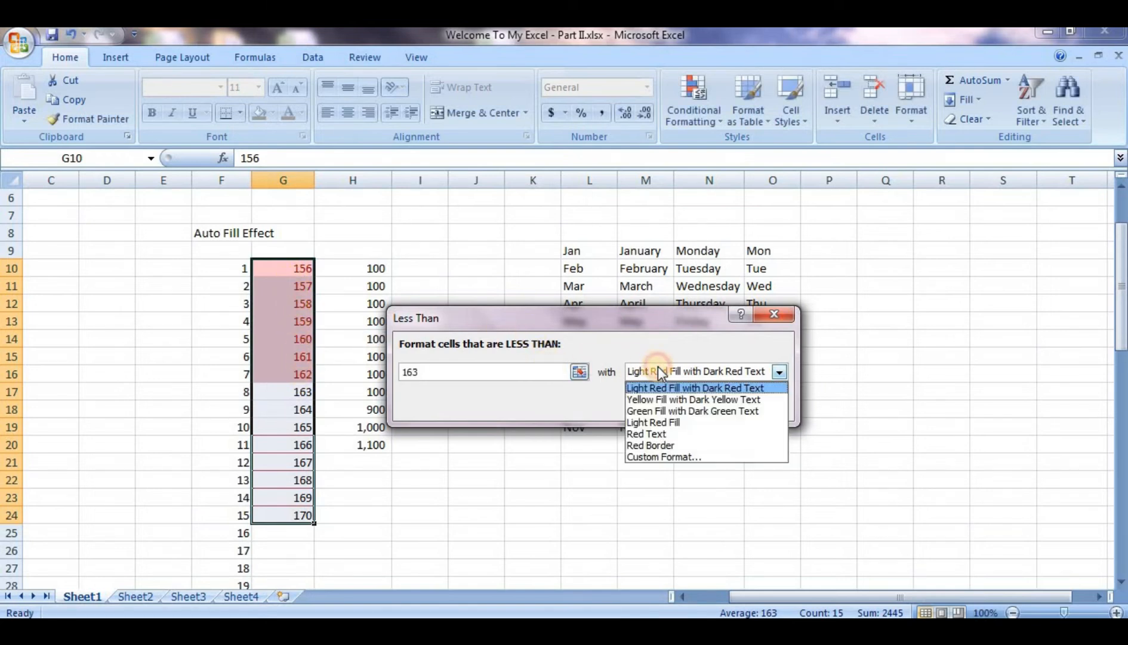
{"action": "left_click", "coordinate": [669, 457]}
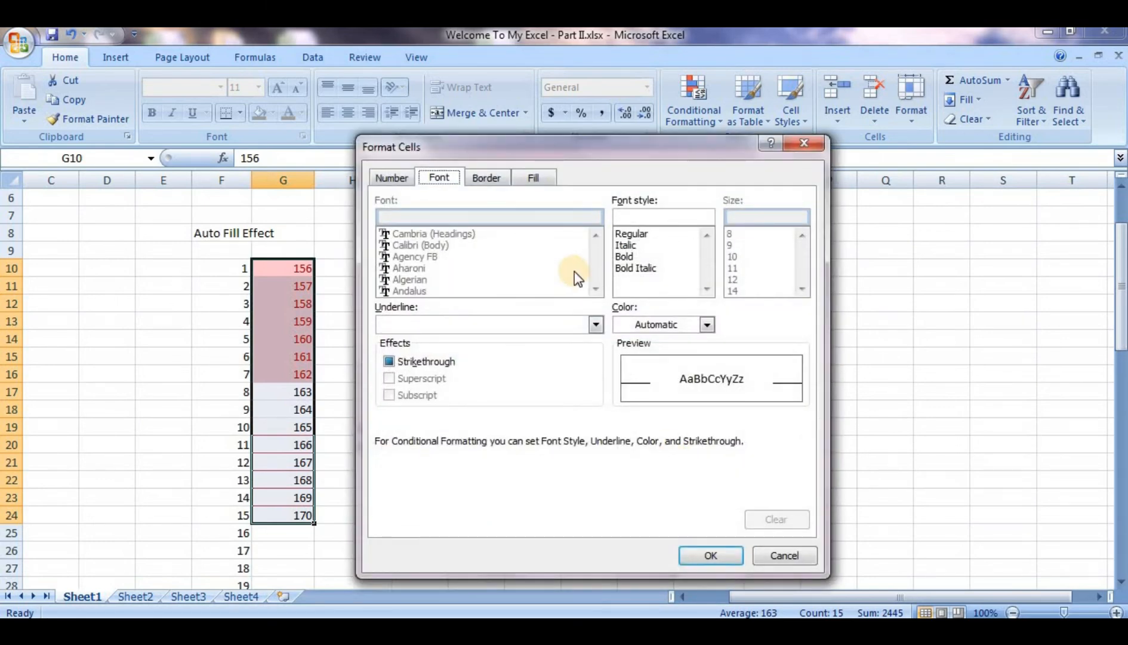
Step: Set the custom format's underline to Single and its font color to the red theme color
{"action": "left_click", "coordinate": [596, 324]}
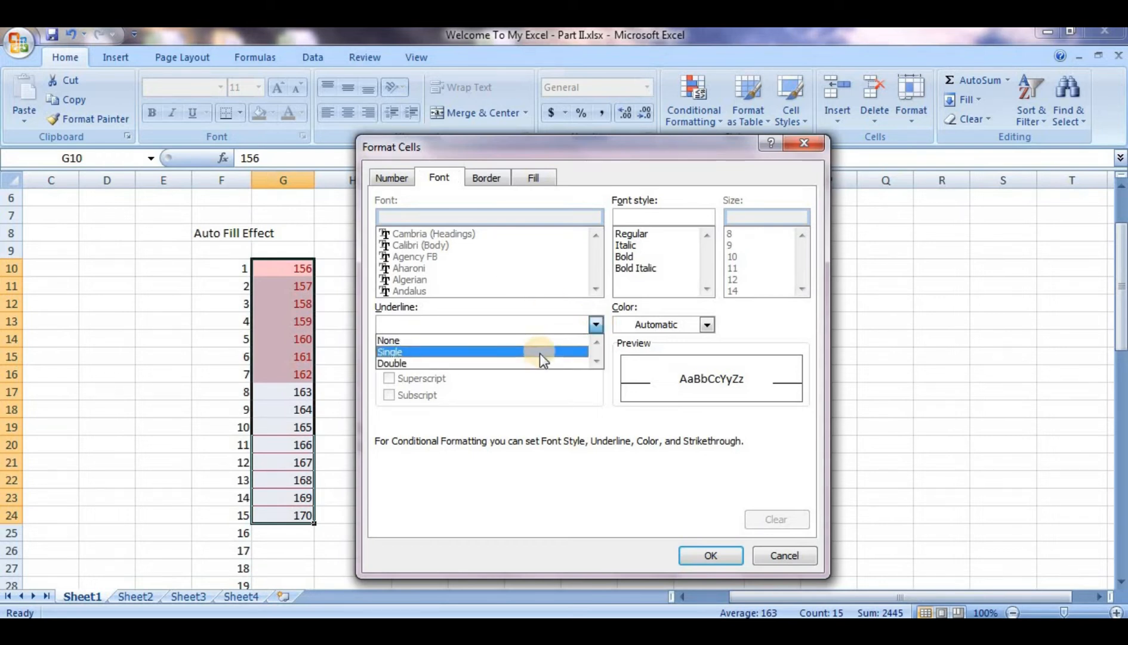
{"action": "left_click", "coordinate": [540, 352]}
{"action": "left_click", "coordinate": [682, 326]}
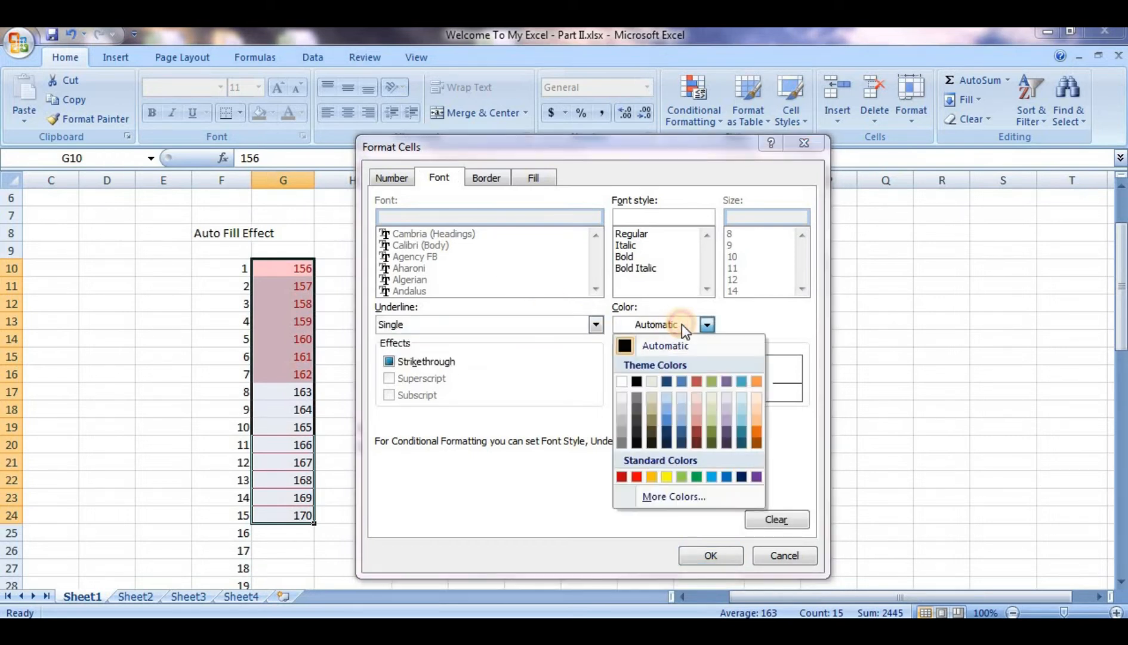
{"action": "left_click", "coordinate": [696, 382]}
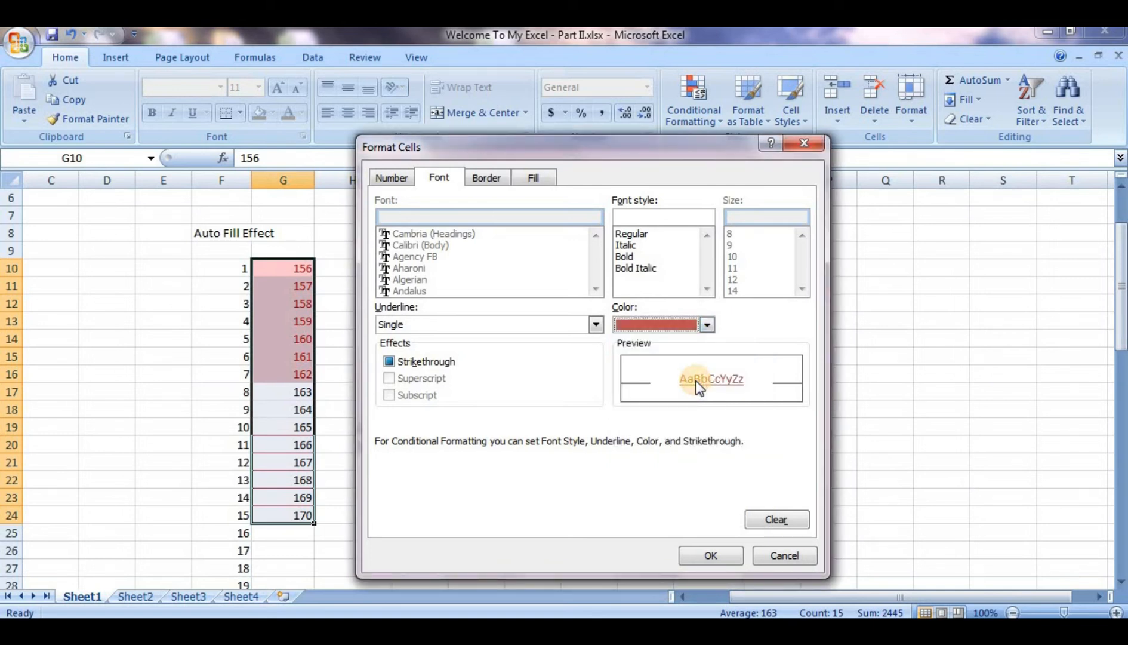
Step: Try the Regular, Italic and Bold font styles for the custom format and choose Bold Italic
{"action": "left_click", "coordinate": [644, 236]}
{"action": "left_click", "coordinate": [649, 246]}
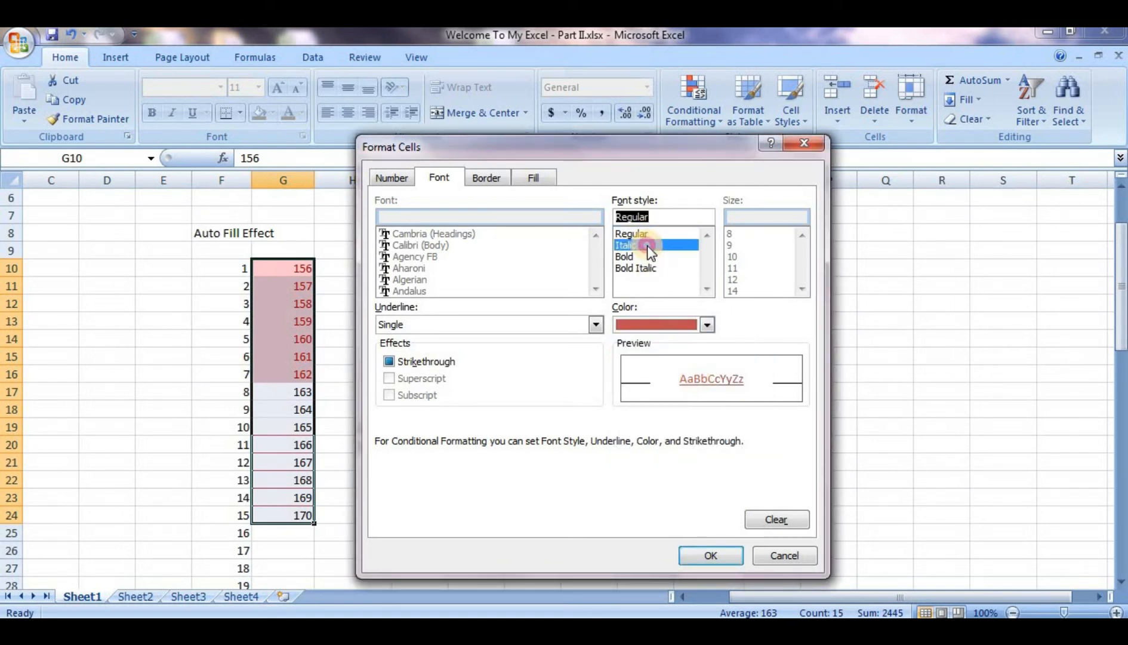
{"action": "left_click", "coordinate": [653, 257]}
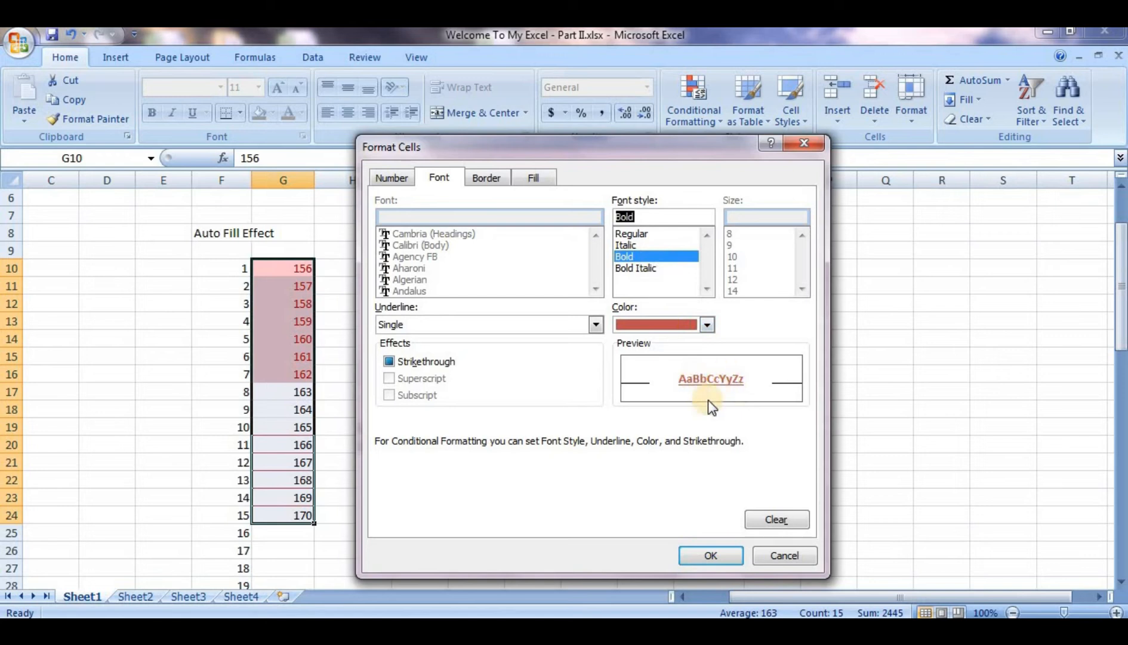
{"action": "left_click", "coordinate": [651, 234]}
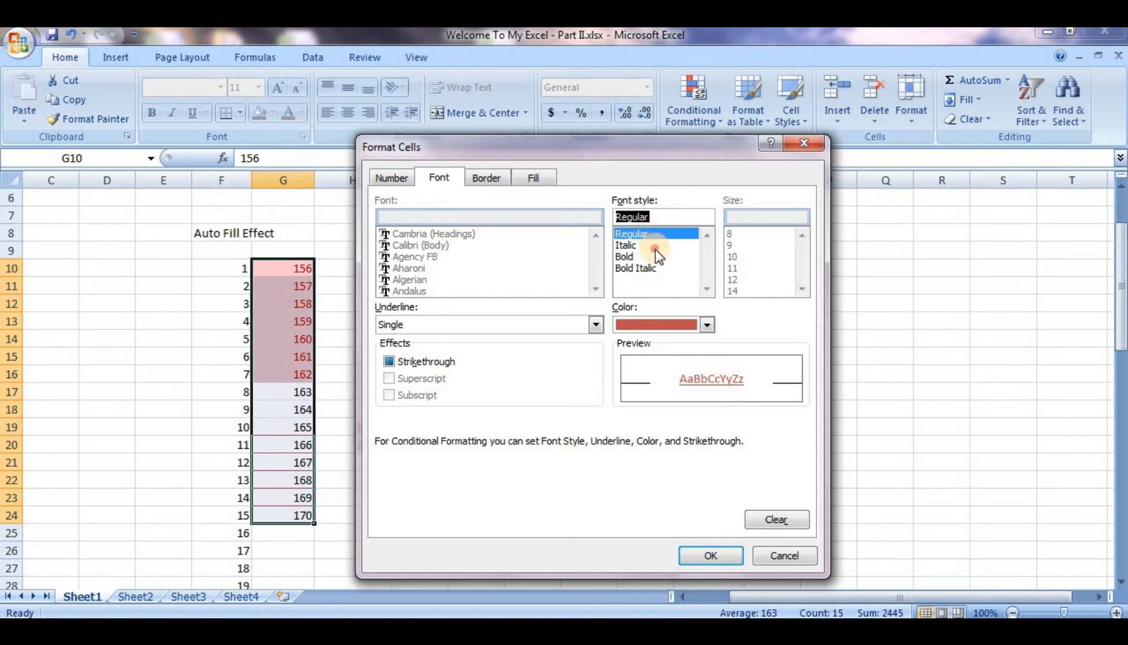
{"action": "left_click", "coordinate": [653, 245]}
{"action": "left_click", "coordinate": [661, 268]}
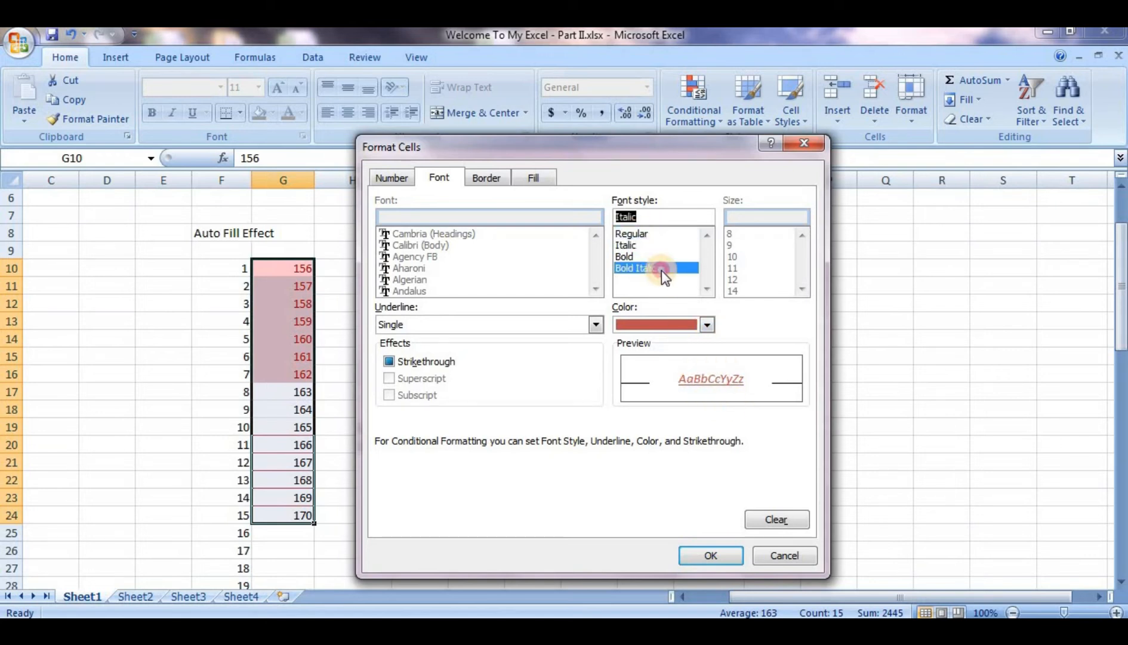
Step: Set the custom format to no underline and olive green font, accept it to preview the result, and cancel the Less Than rule
{"action": "left_click", "coordinate": [595, 323]}
{"action": "left_click", "coordinate": [556, 340]}
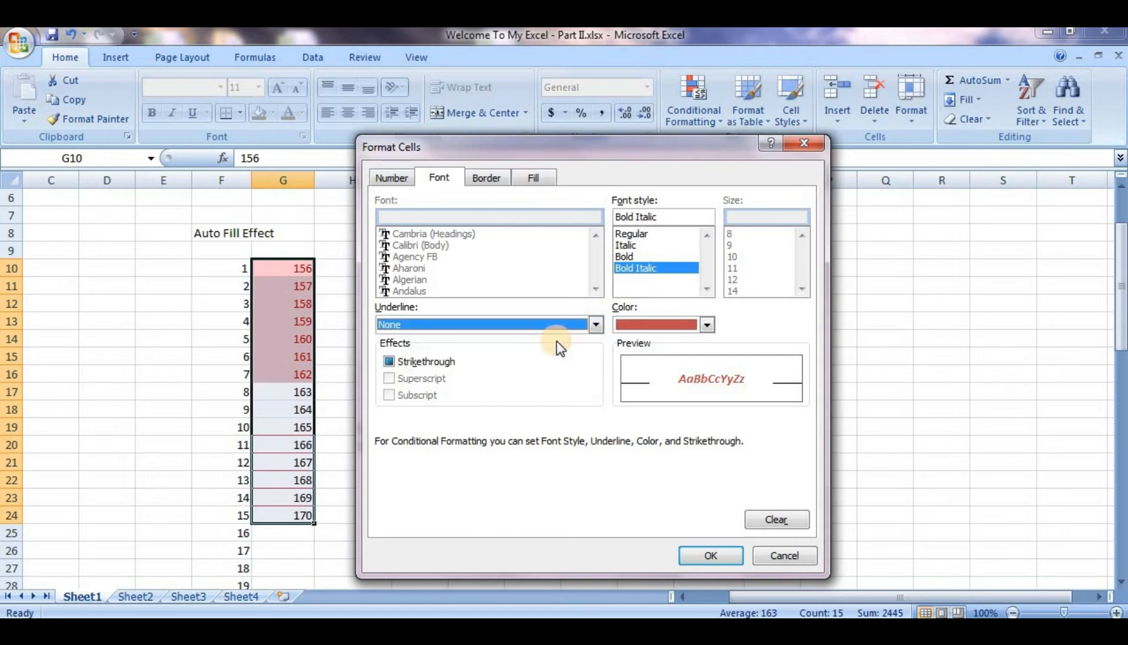
{"action": "left_click", "coordinate": [707, 324]}
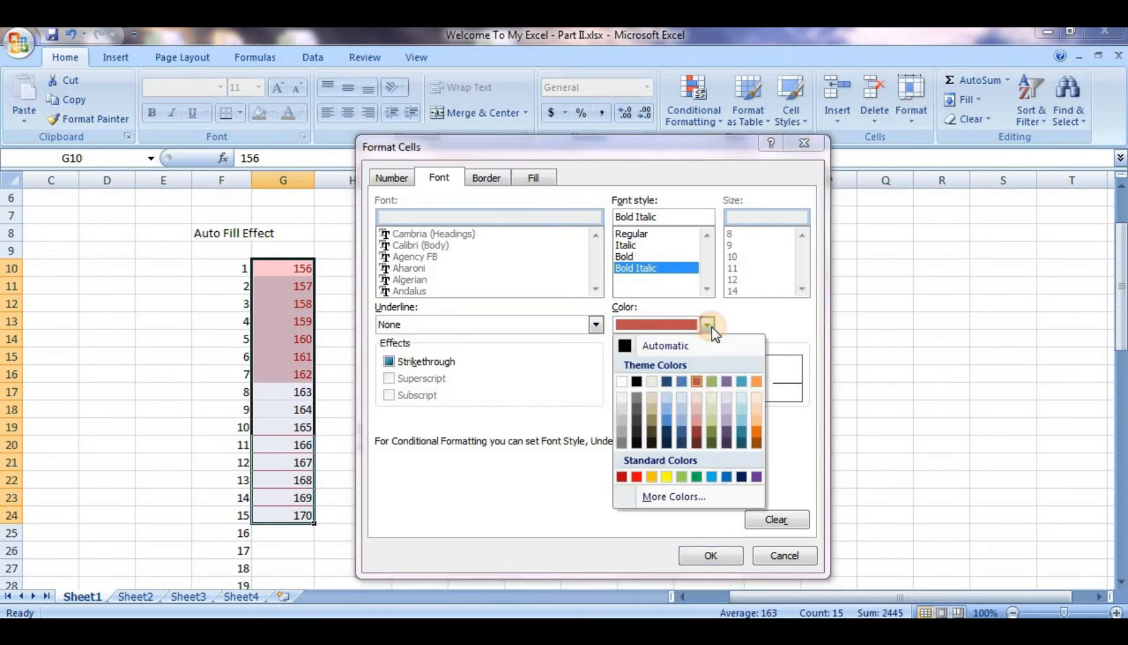
{"action": "left_click", "coordinate": [712, 383]}
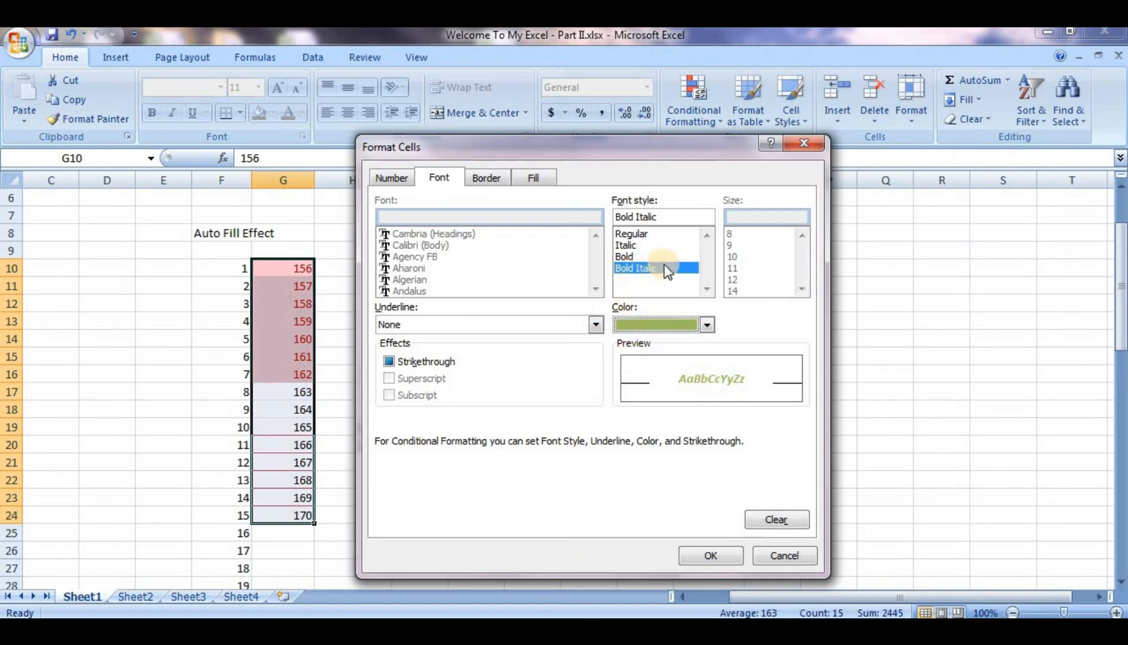
{"action": "left_click", "coordinate": [710, 555]}
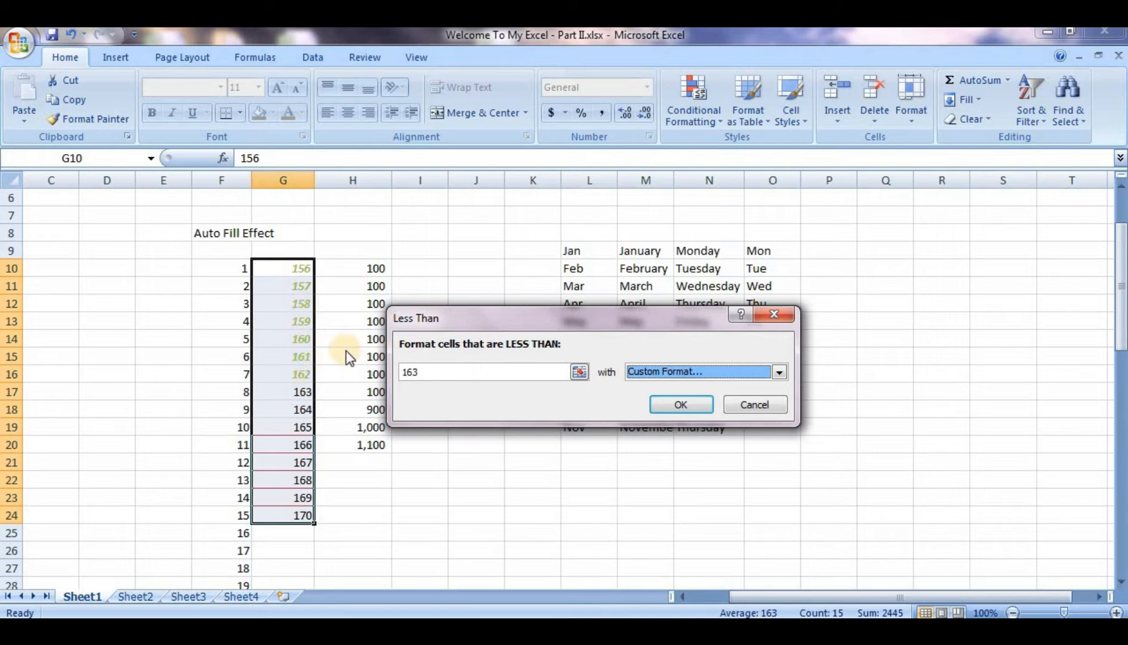
{"action": "left_click", "coordinate": [747, 400]}
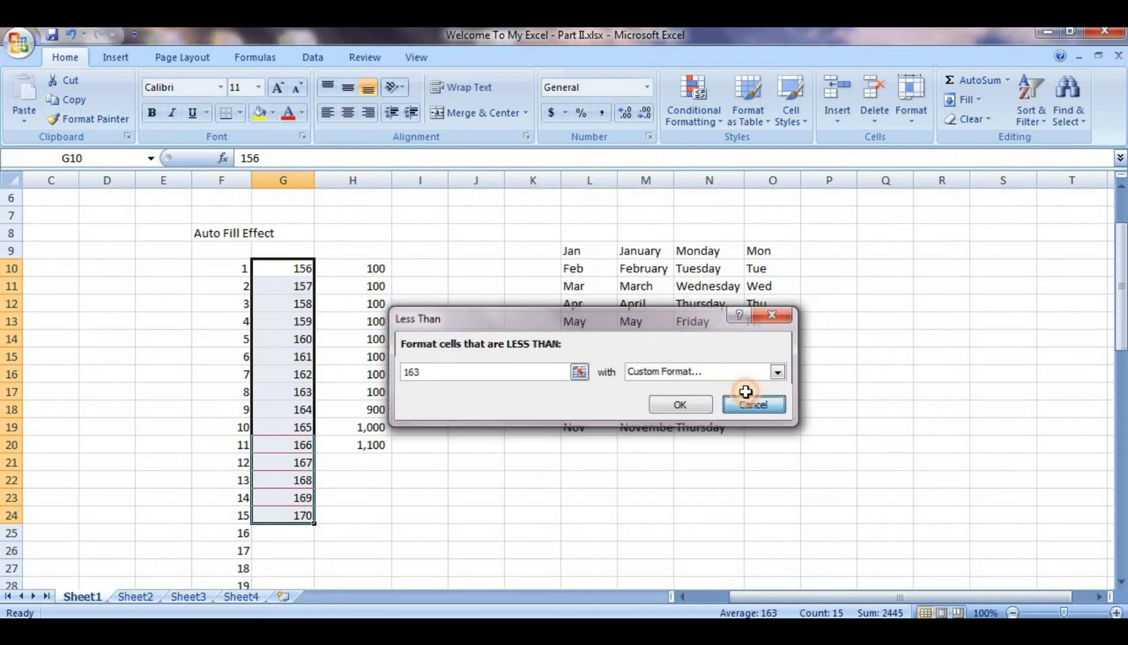
Step: Preview a Between highlight rule on G10:G24 for values from 160 to 167 and cancel it
{"action": "left_click", "coordinate": [701, 101]}
{"action": "mouse_move", "coordinate": [728, 150]}
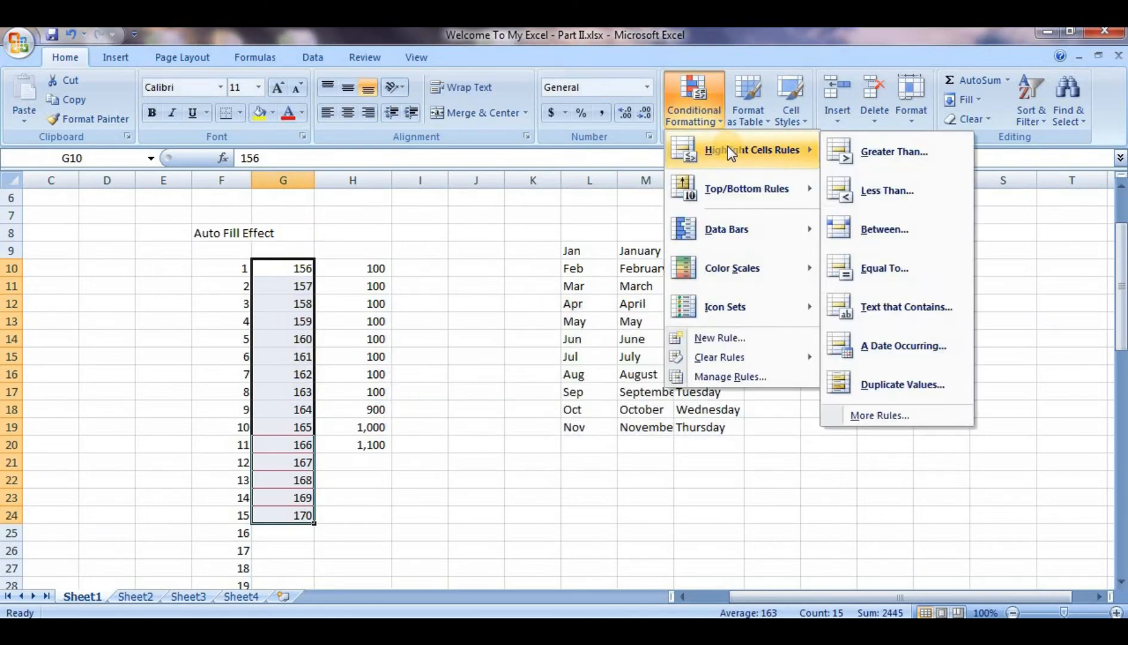
{"action": "left_click", "coordinate": [869, 231]}
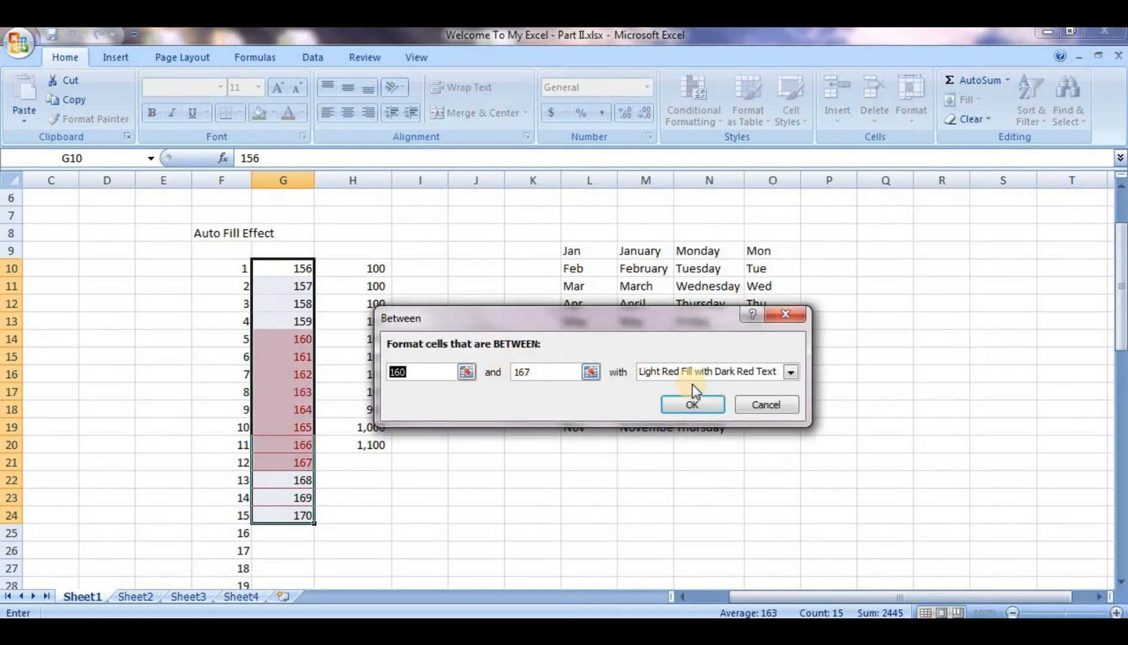
{"action": "left_click", "coordinate": [752, 404]}
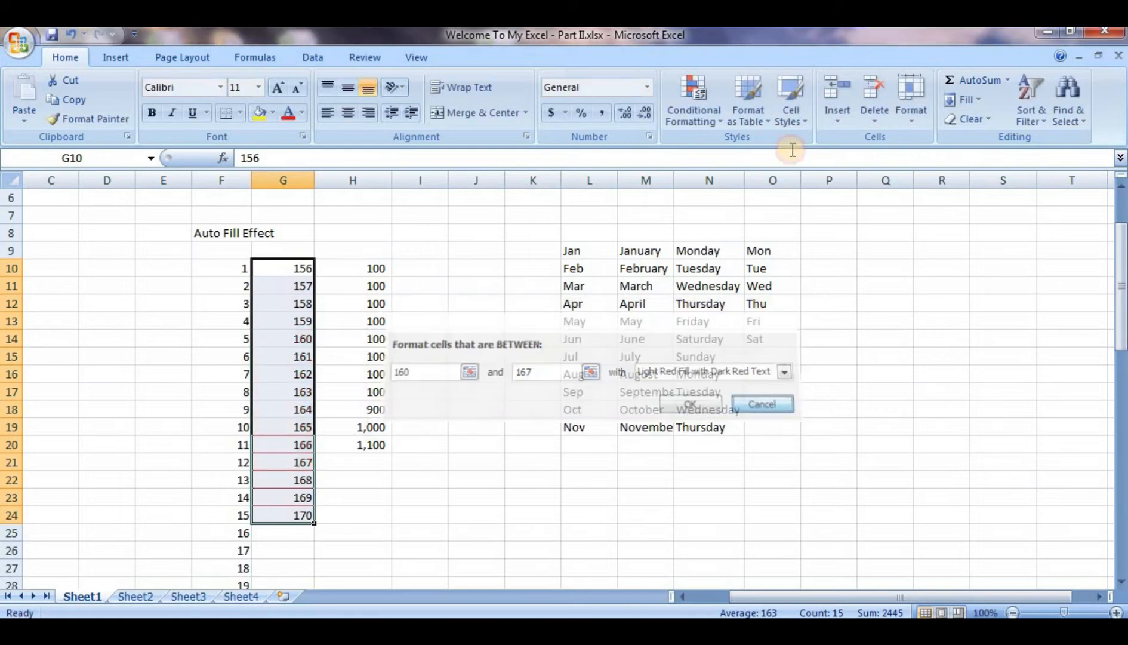
Step: View the Text That Contains rule settings for G10:G24, close them without applying, and deselect the range
{"action": "left_click", "coordinate": [691, 100]}
{"action": "mouse_move", "coordinate": [733, 140]}
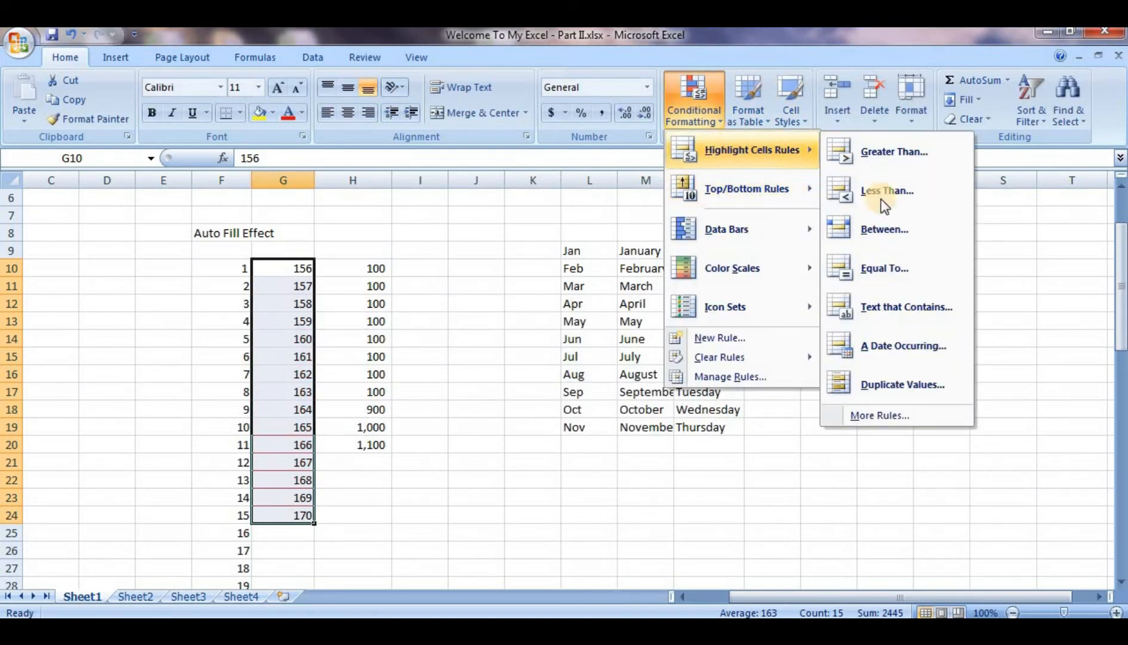
{"action": "left_click", "coordinate": [910, 306]}
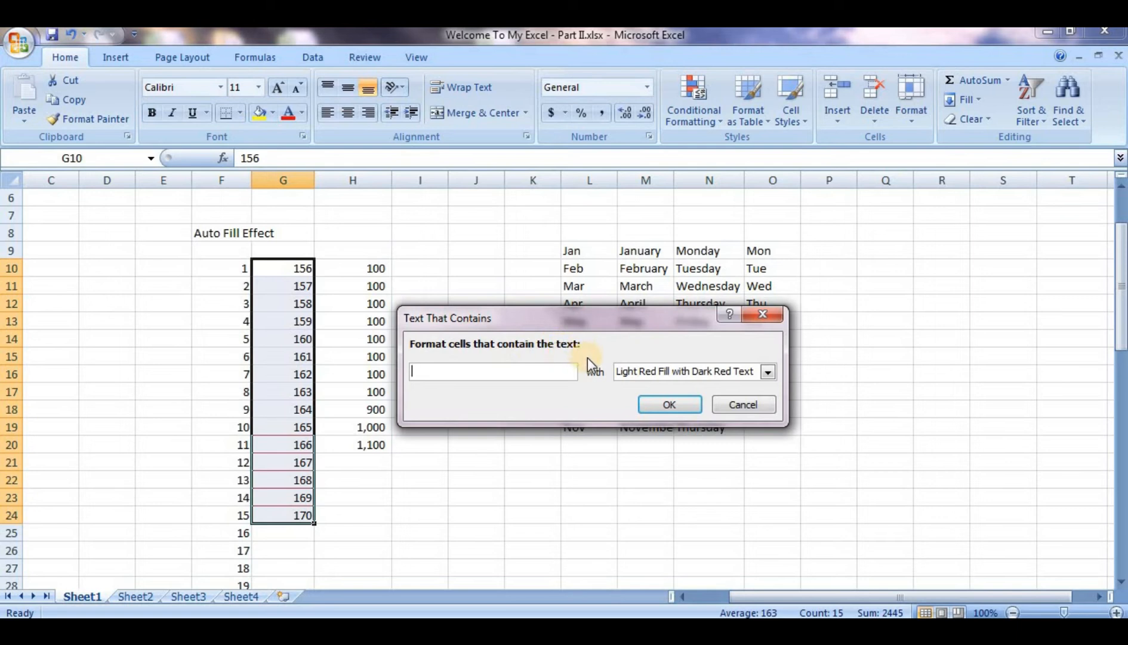
{"action": "left_click", "coordinate": [762, 314]}
{"action": "left_click", "coordinate": [545, 339]}
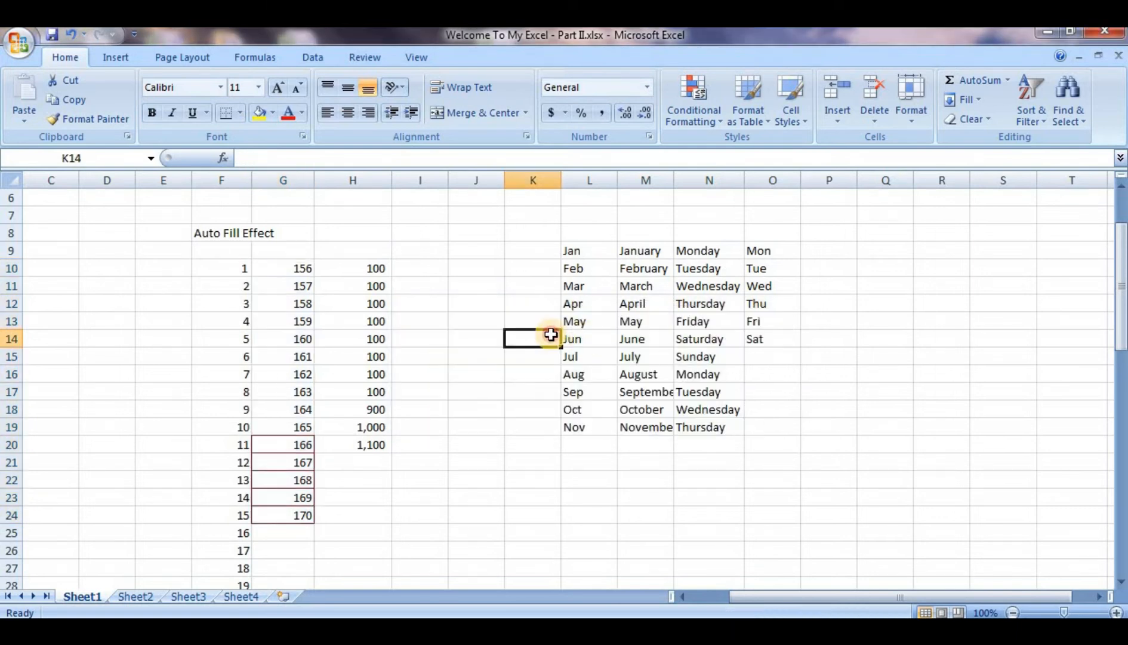
Step: Preview a Text That Contains rule on L9:L20 with the texts "Feb" and "a", and cancel it
{"action": "left_click_drag", "start_coordinate": [599, 248], "coordinate": [597, 444]}
{"action": "left_click", "coordinate": [702, 90]}
{"action": "mouse_move", "coordinate": [724, 146]}
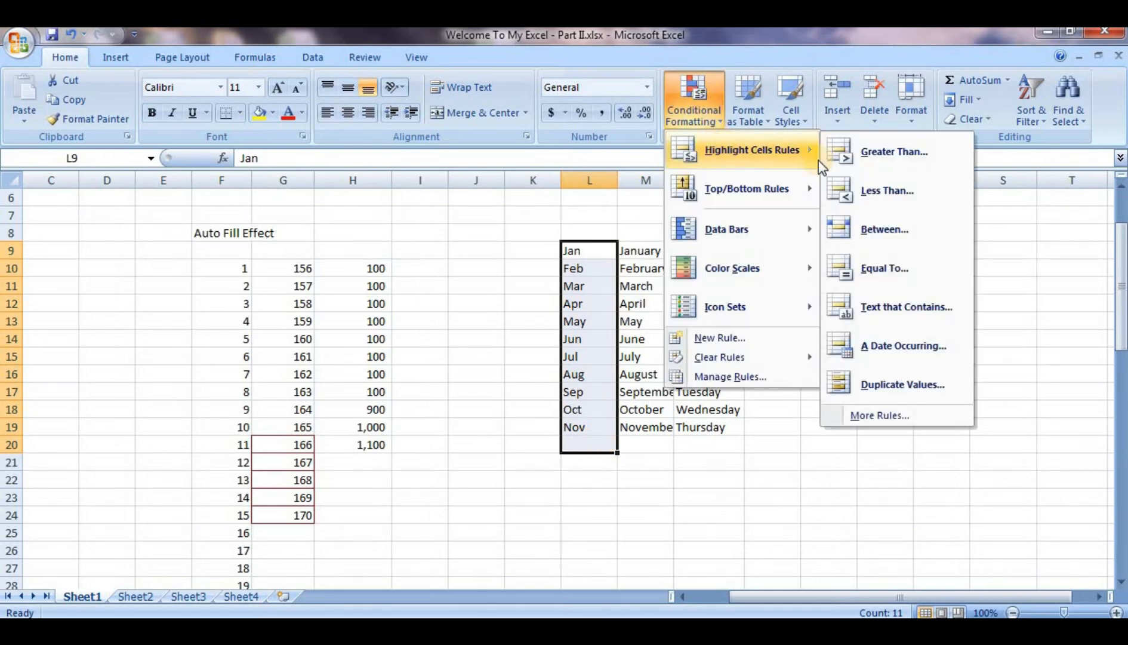
{"action": "left_click", "coordinate": [901, 313]}
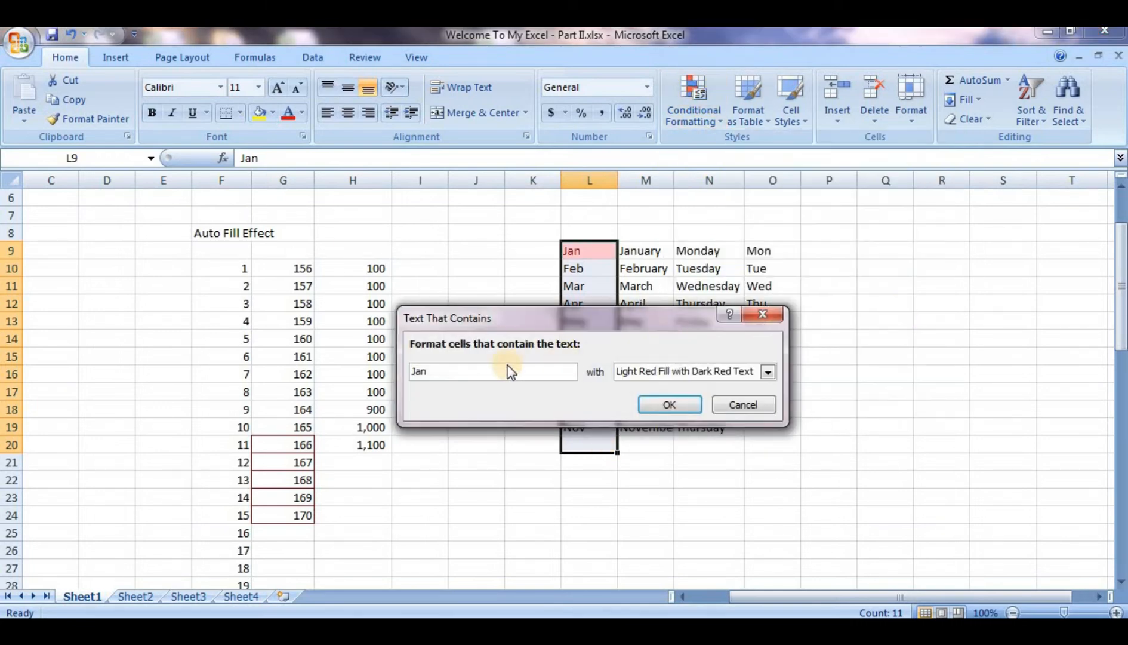
{"action": "left_click_drag", "start_coordinate": [479, 373], "coordinate": [398, 373]}
{"action": "type", "text": "Feb"}
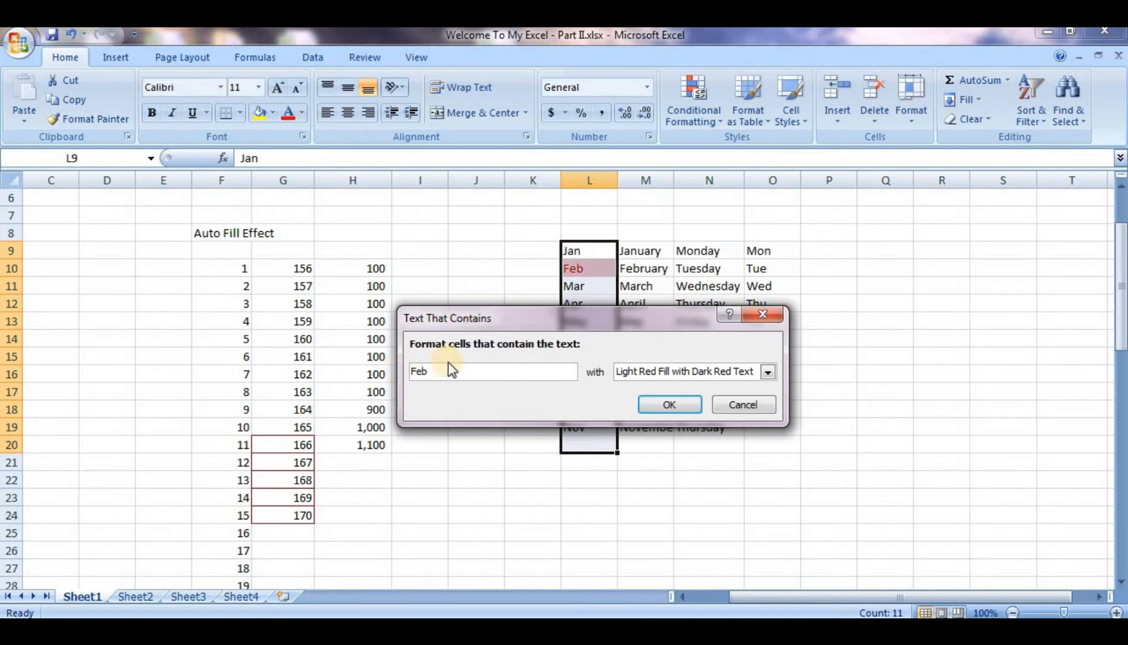
{"action": "key", "text": "BackSpace"}
{"action": "key", "text": "BackSpace"}
{"action": "type", "text": "a"}
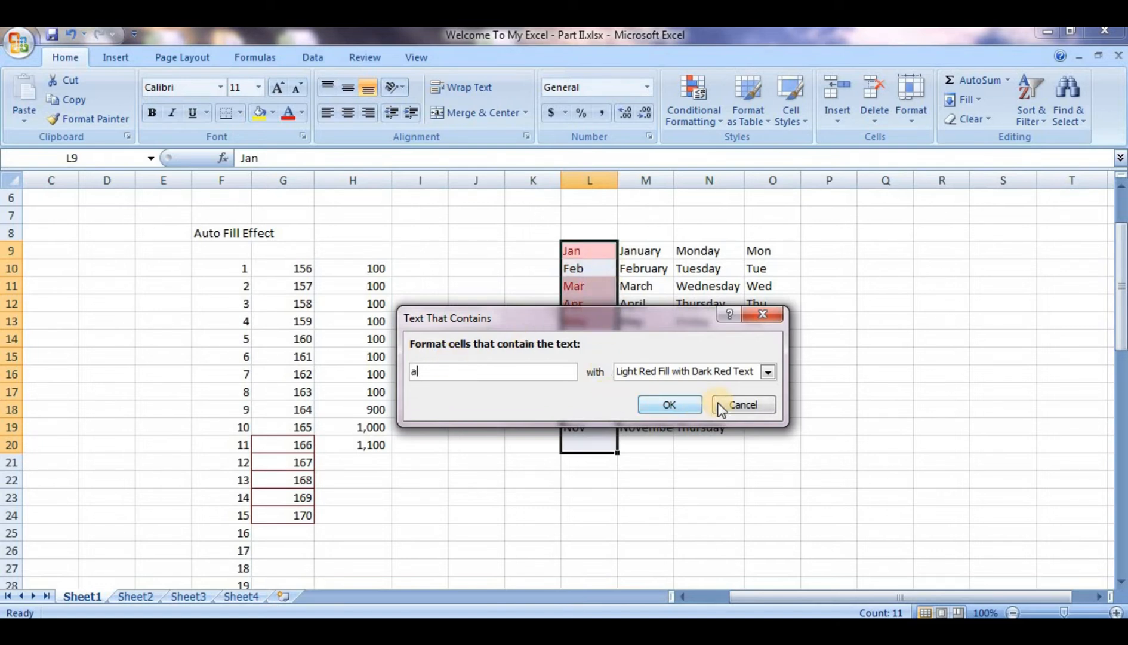
{"action": "left_click", "coordinate": [740, 405]}
Step: View the date period options of the A Date Occurring rule for L9:L20 and cancel without applying
{"action": "left_click", "coordinate": [691, 114]}
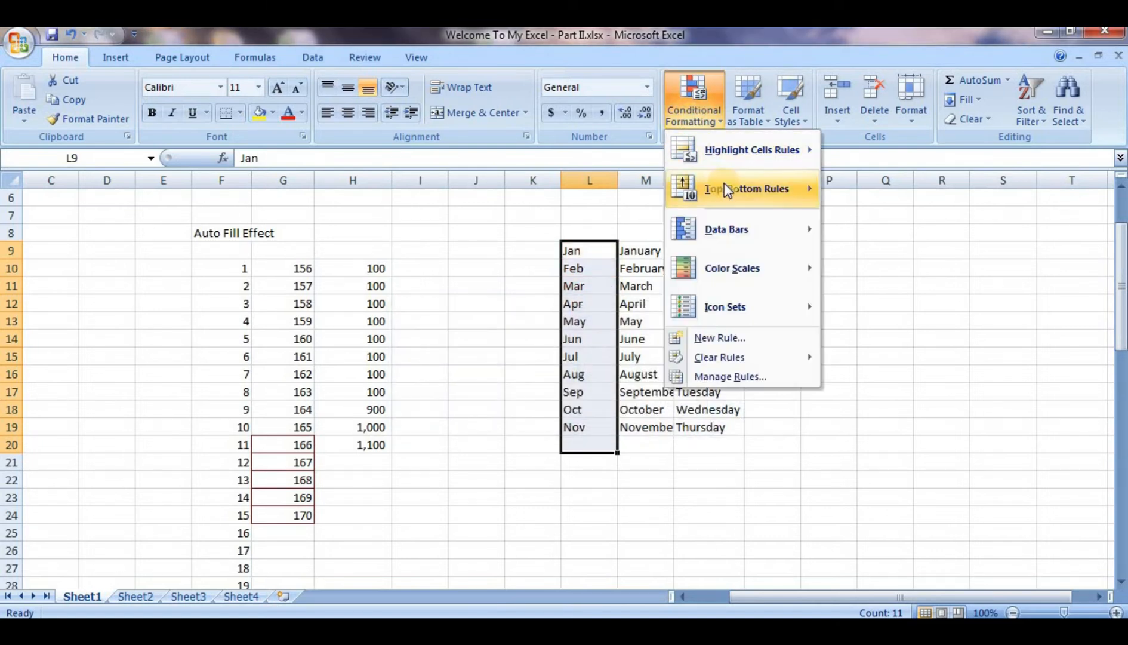
{"action": "mouse_move", "coordinate": [796, 160]}
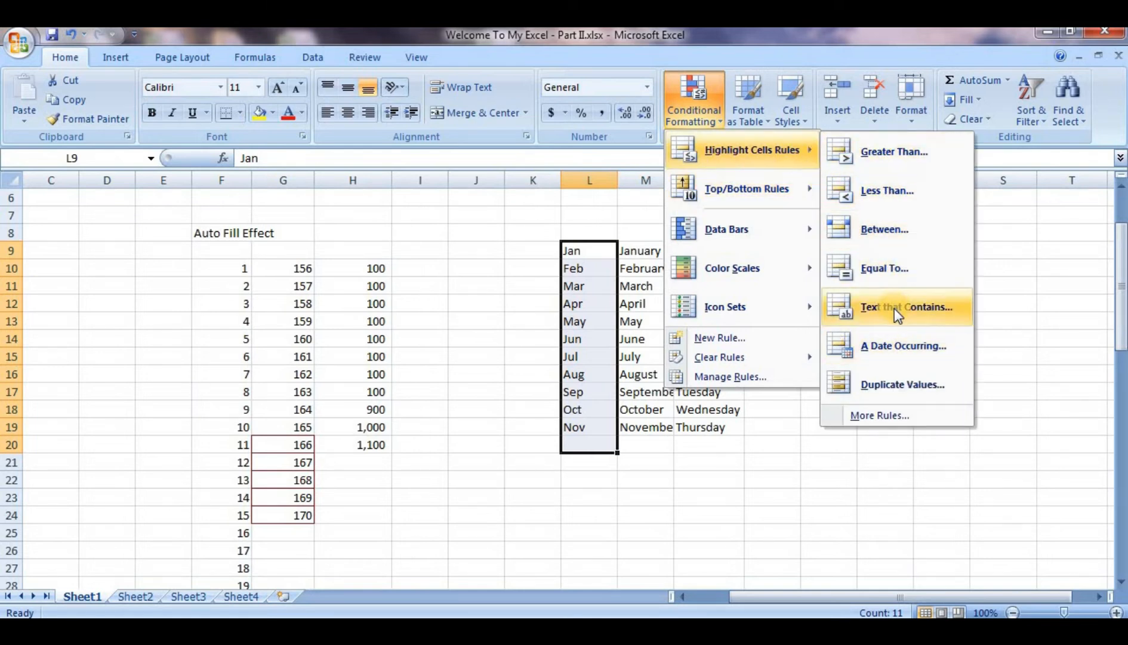
{"action": "left_click", "coordinate": [897, 344]}
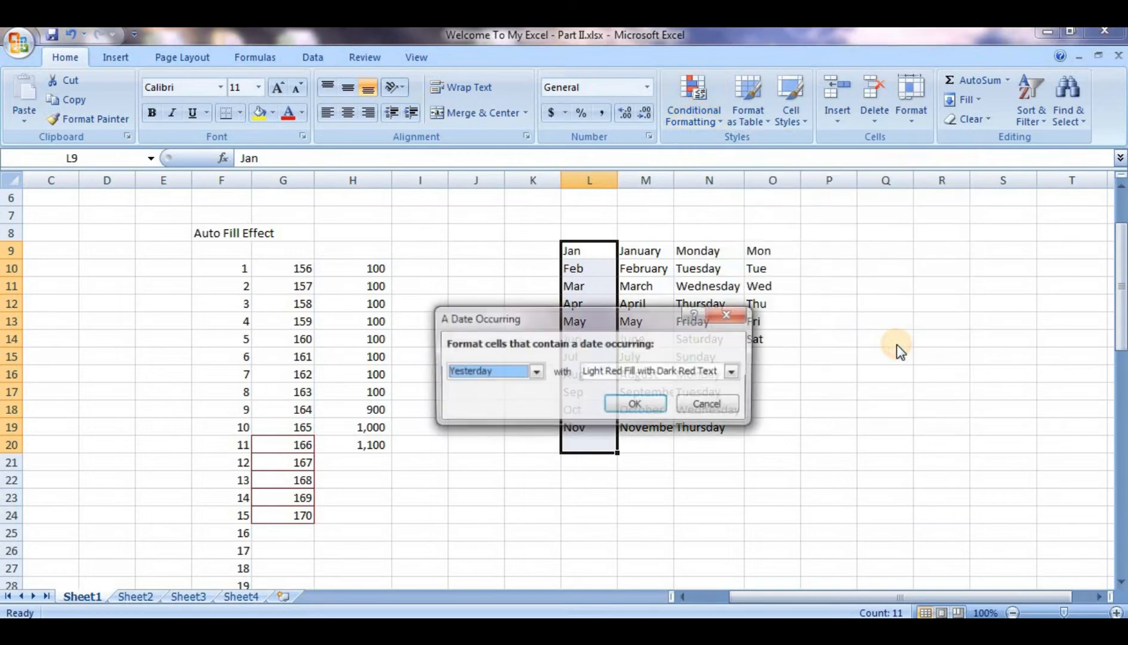
{"action": "left_click", "coordinate": [531, 372]}
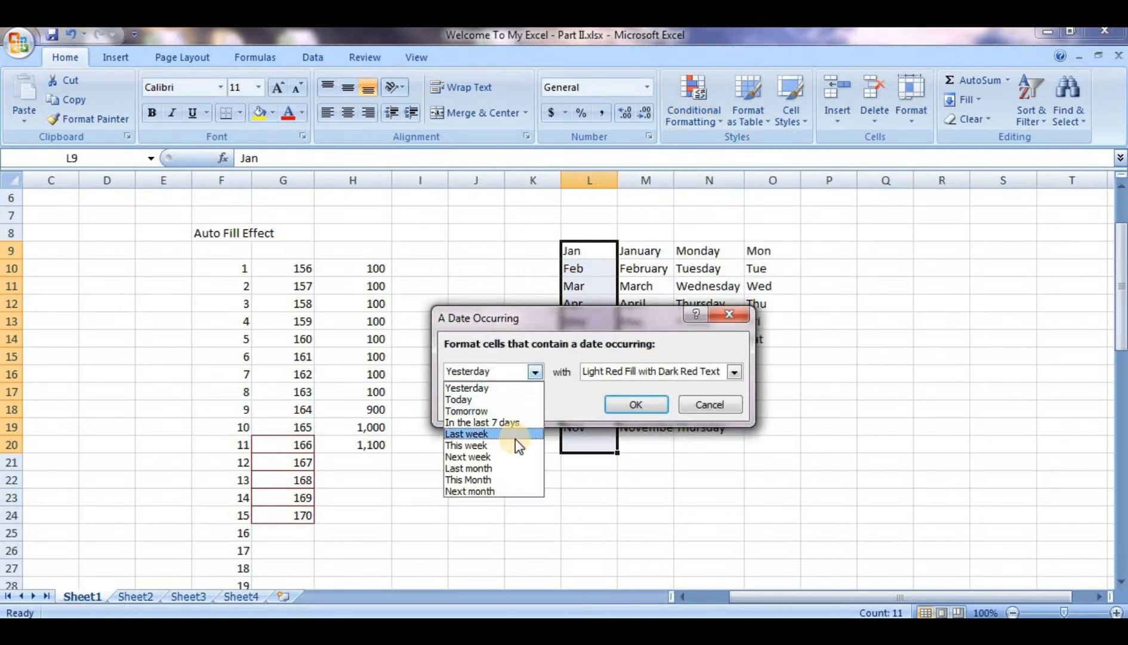
{"action": "left_click", "coordinate": [499, 373]}
{"action": "left_click", "coordinate": [685, 402]}
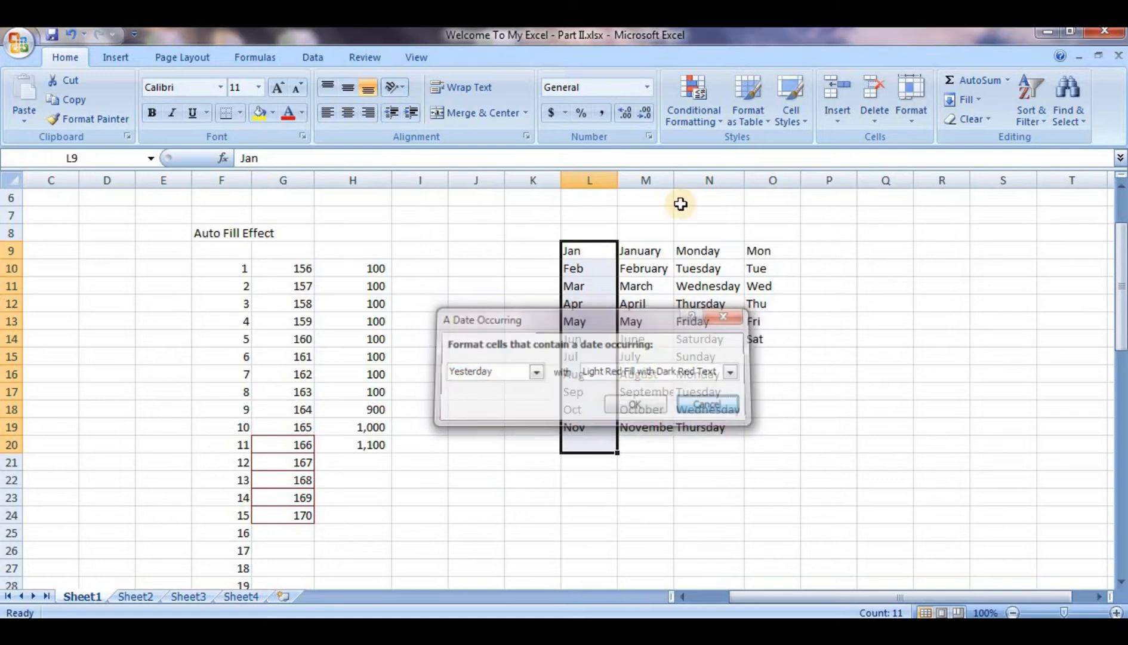
{"action": "left_click", "coordinate": [684, 117]}
{"action": "mouse_move", "coordinate": [701, 149]}
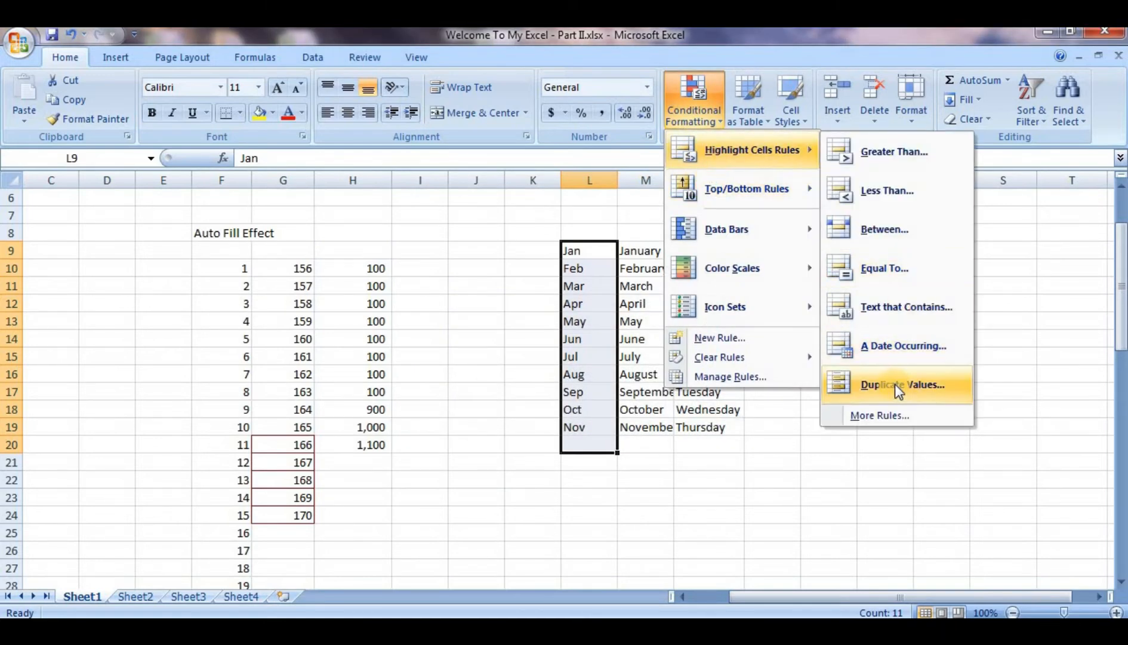
{"action": "left_click", "coordinate": [511, 373]}
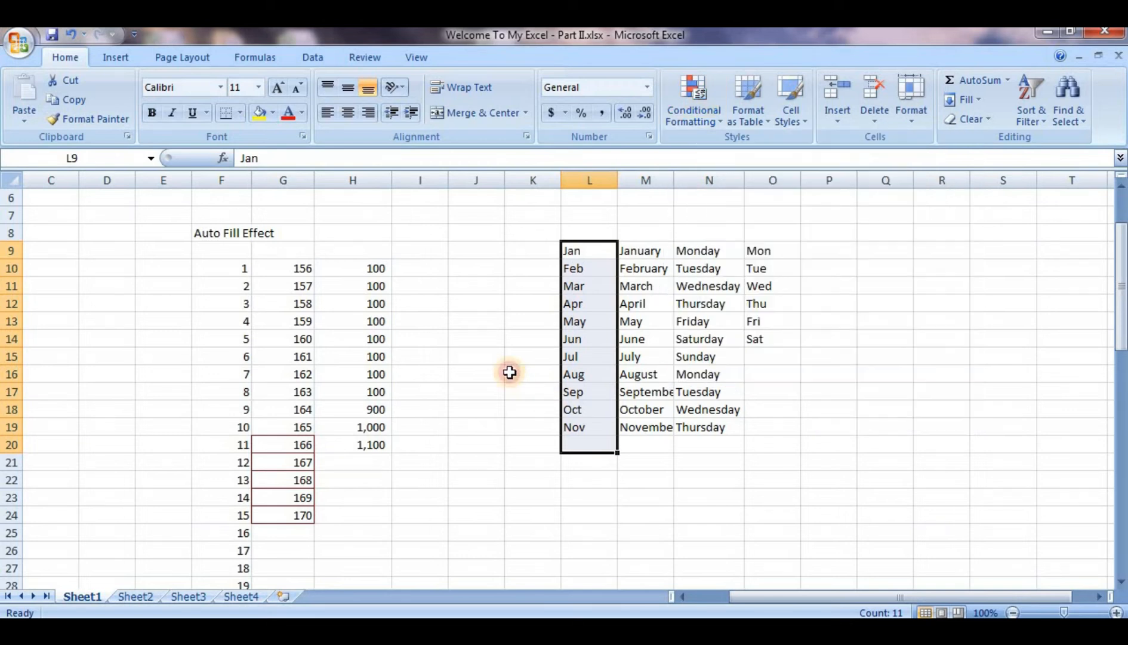
Step: Preview a Duplicate Values highlight rule on H10:H20 with Light Red Fill and cancel it
{"action": "left_click_drag", "start_coordinate": [371, 271], "coordinate": [375, 443]}
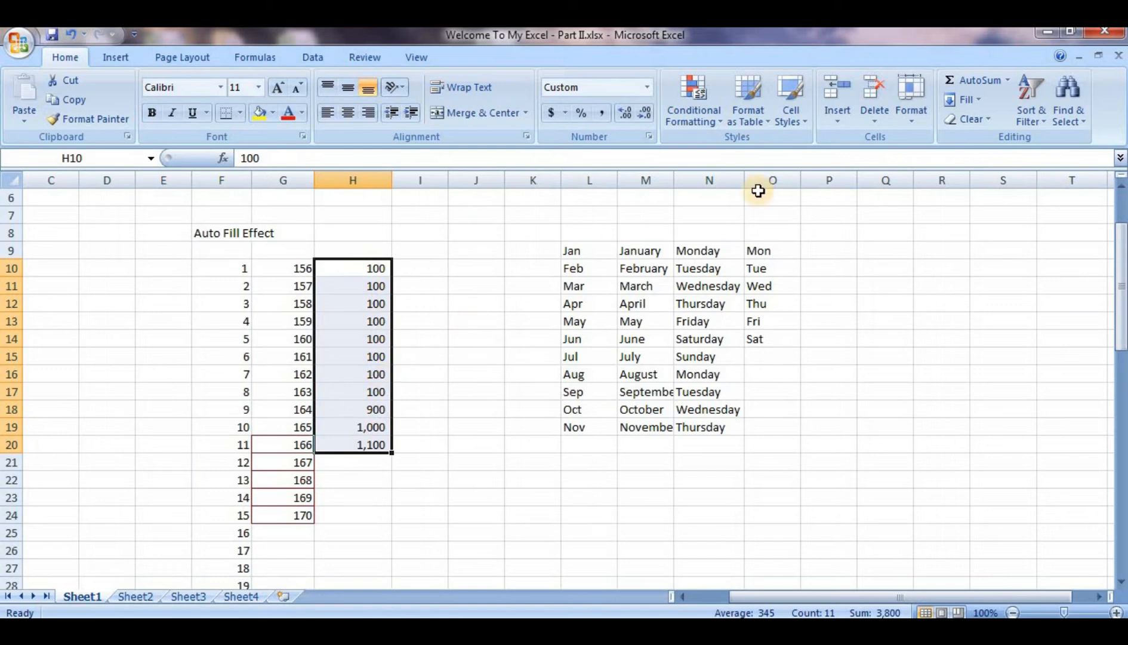
{"action": "left_click", "coordinate": [697, 89]}
{"action": "mouse_move", "coordinate": [751, 151]}
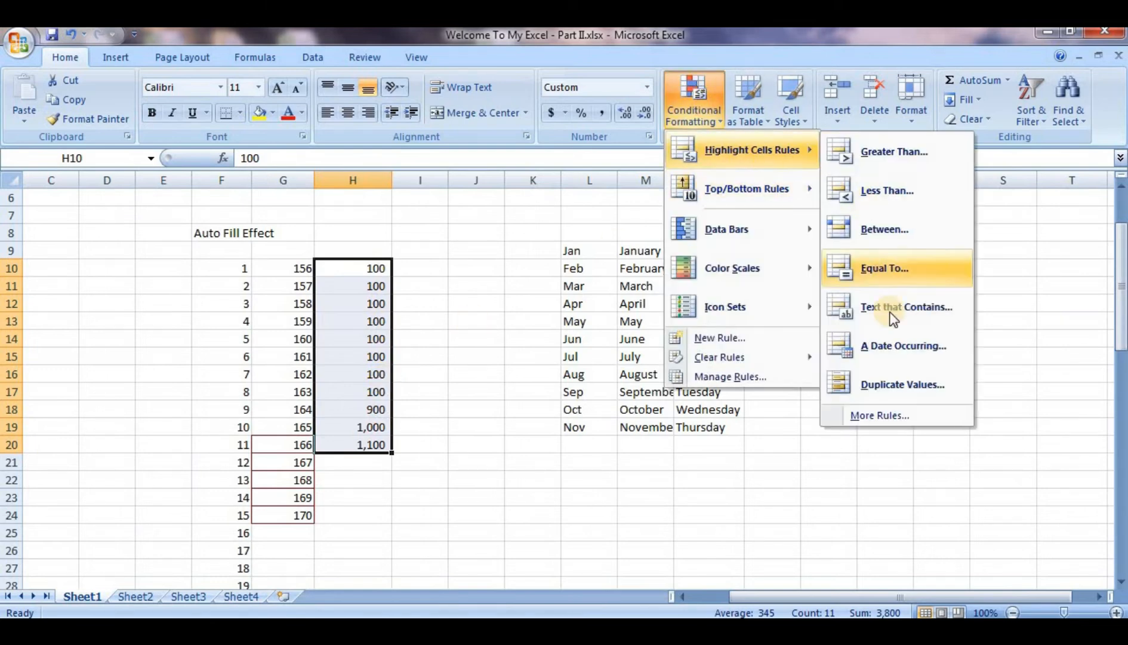
{"action": "left_click", "coordinate": [889, 382]}
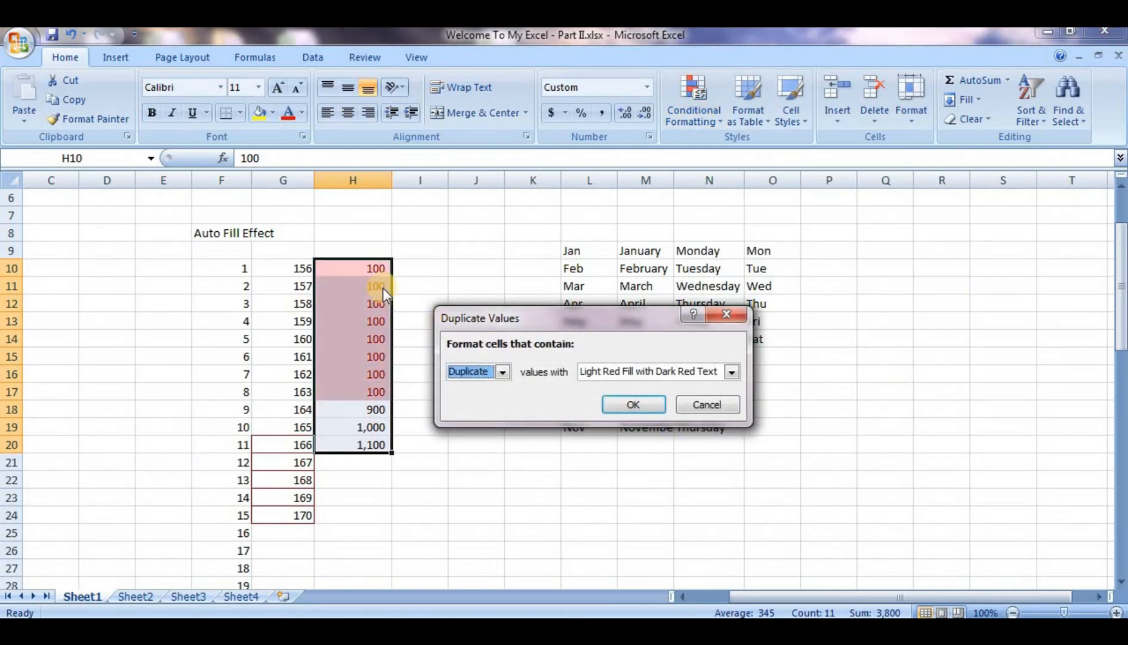
{"action": "left_click", "coordinate": [597, 371]}
{"action": "left_click", "coordinate": [610, 420]}
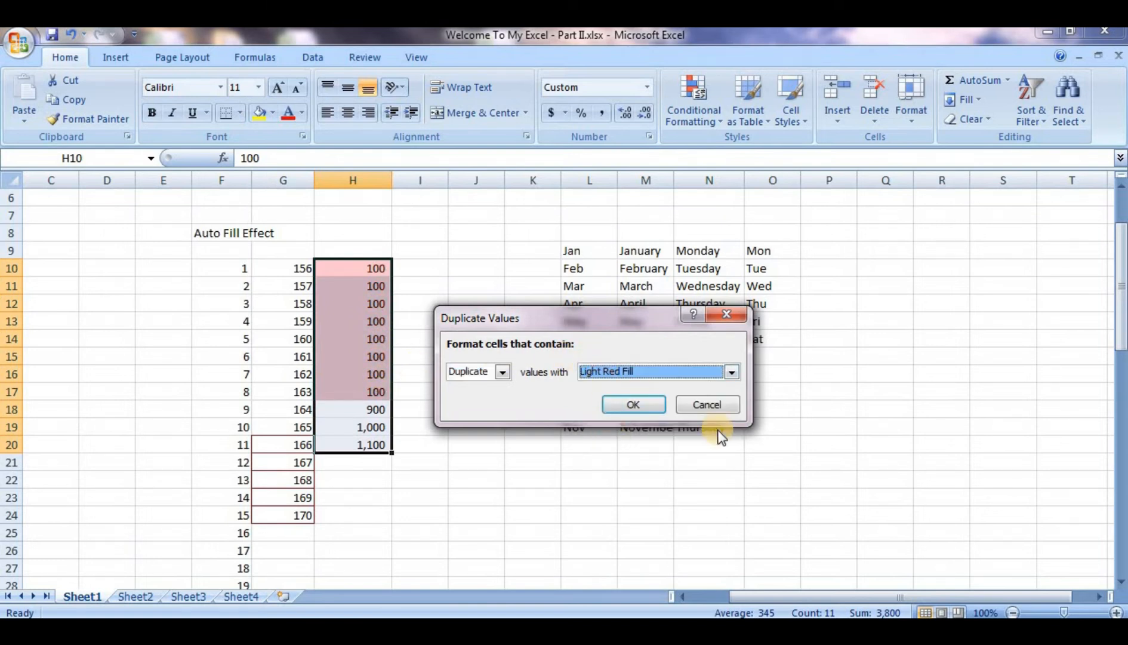
{"action": "left_click", "coordinate": [707, 404]}
Step: View the available Highlight Cells Rules and Top/Bottom Rules without applying any
{"action": "left_click", "coordinate": [646, 301]}
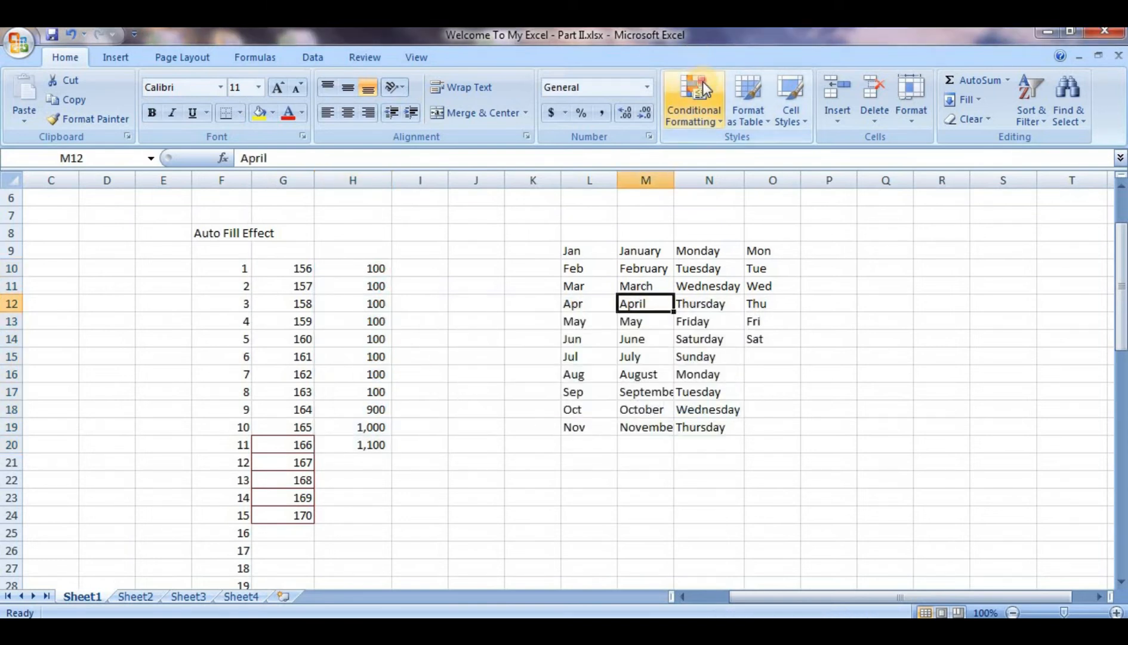
{"action": "left_click", "coordinate": [703, 83]}
{"action": "mouse_move", "coordinate": [741, 149]}
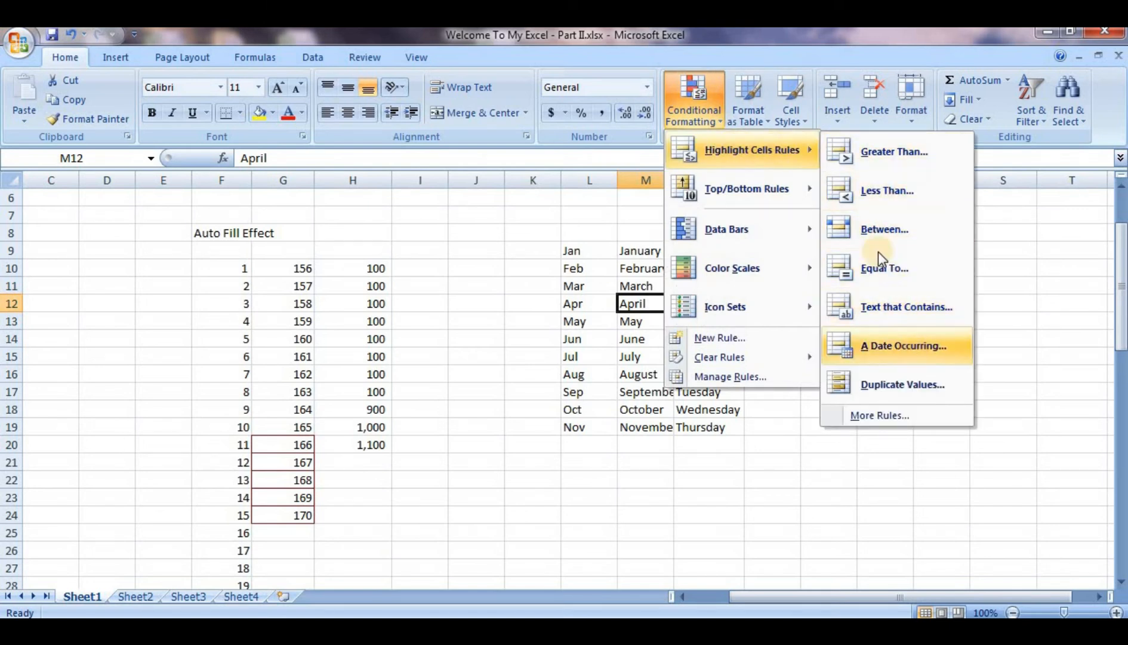
{"action": "mouse_move", "coordinate": [794, 189]}
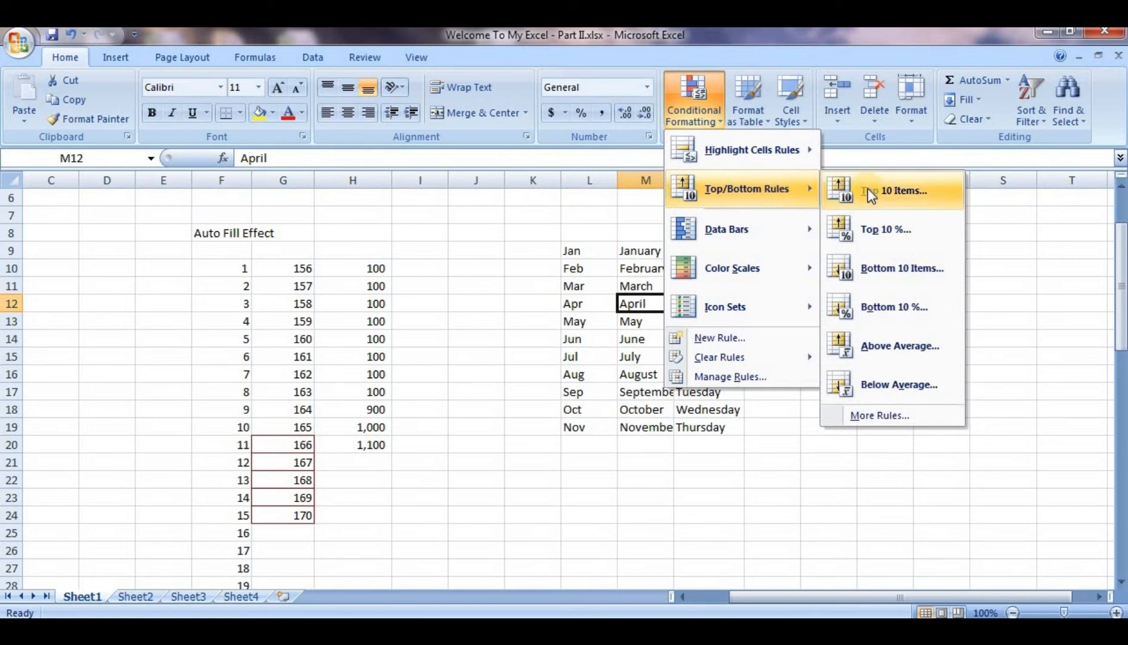
{"action": "left_click", "coordinate": [460, 394]}
Step: Preview a Top 10 Items rule on G10:G24, lowering the rank count to 3 with Light Red Fill with Dark Red Text, and cancel it
{"action": "left_click_drag", "start_coordinate": [294, 275], "coordinate": [292, 507]}
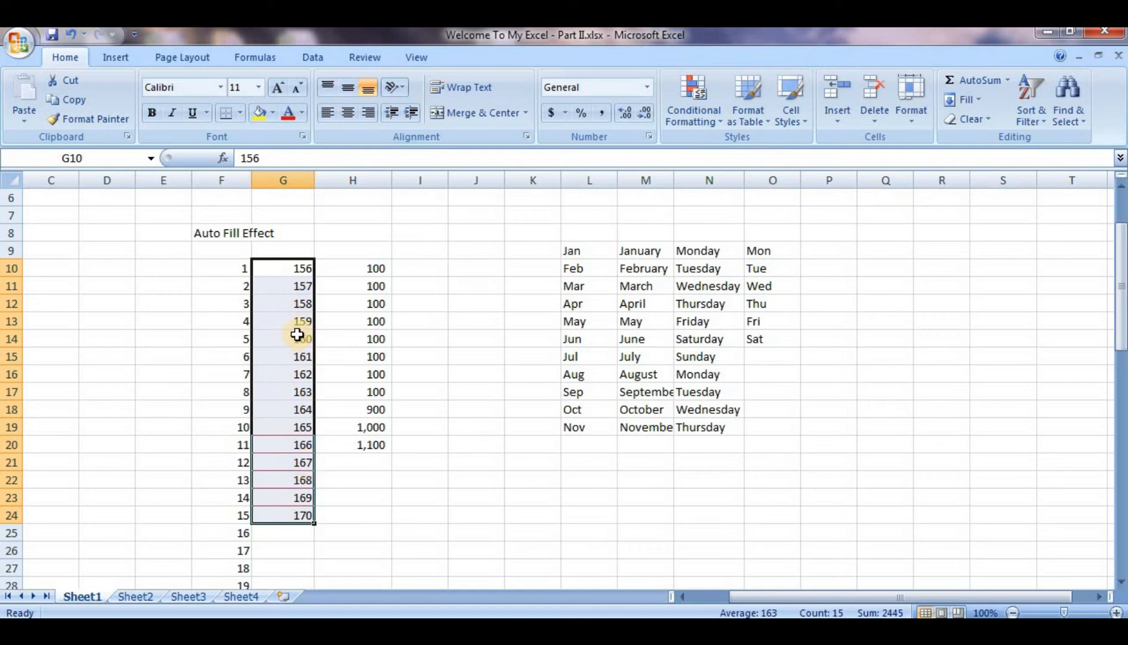
{"action": "left_click", "coordinate": [710, 77]}
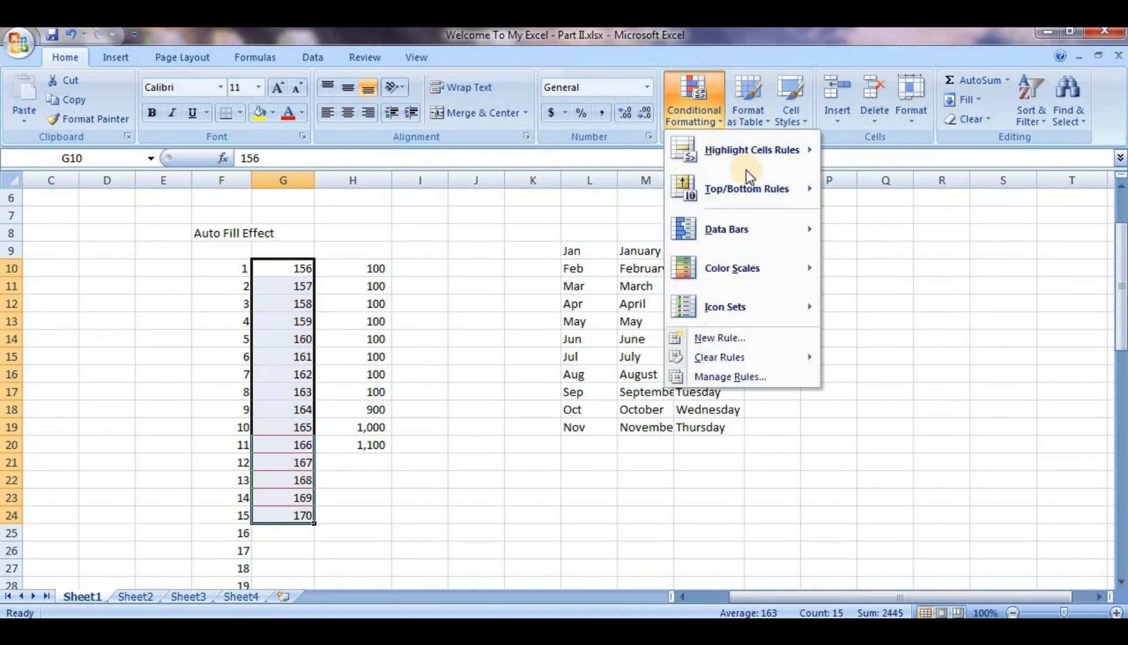
{"action": "mouse_move", "coordinate": [757, 186]}
{"action": "left_click", "coordinate": [874, 200]}
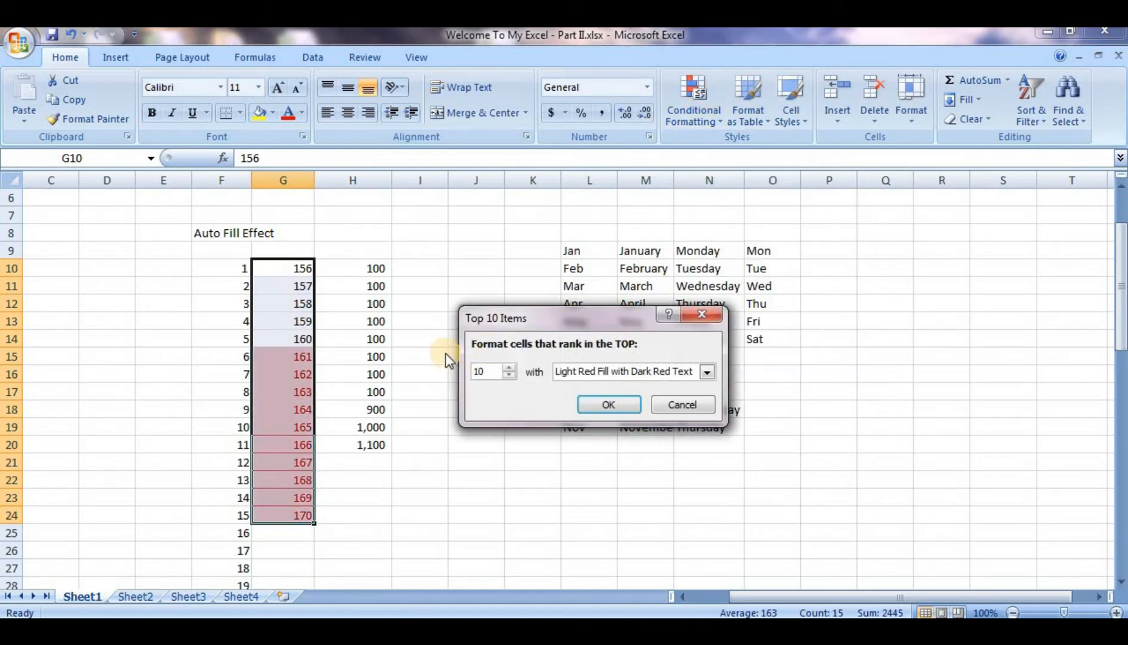
{"action": "left_click", "coordinate": [508, 374]}
{"action": "left_click", "coordinate": [508, 375]}
{"action": "left_click", "coordinate": [508, 375]}
{"action": "left_click", "coordinate": [508, 375]}
{"action": "left_click", "coordinate": [508, 375]}
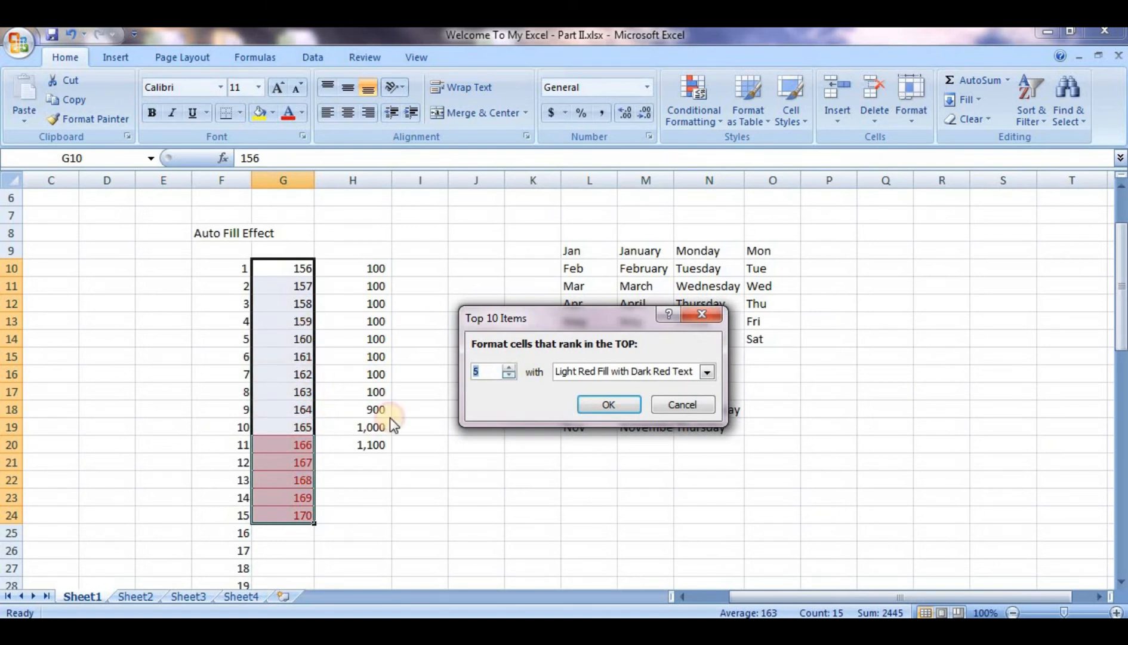
{"action": "left_click", "coordinate": [508, 376]}
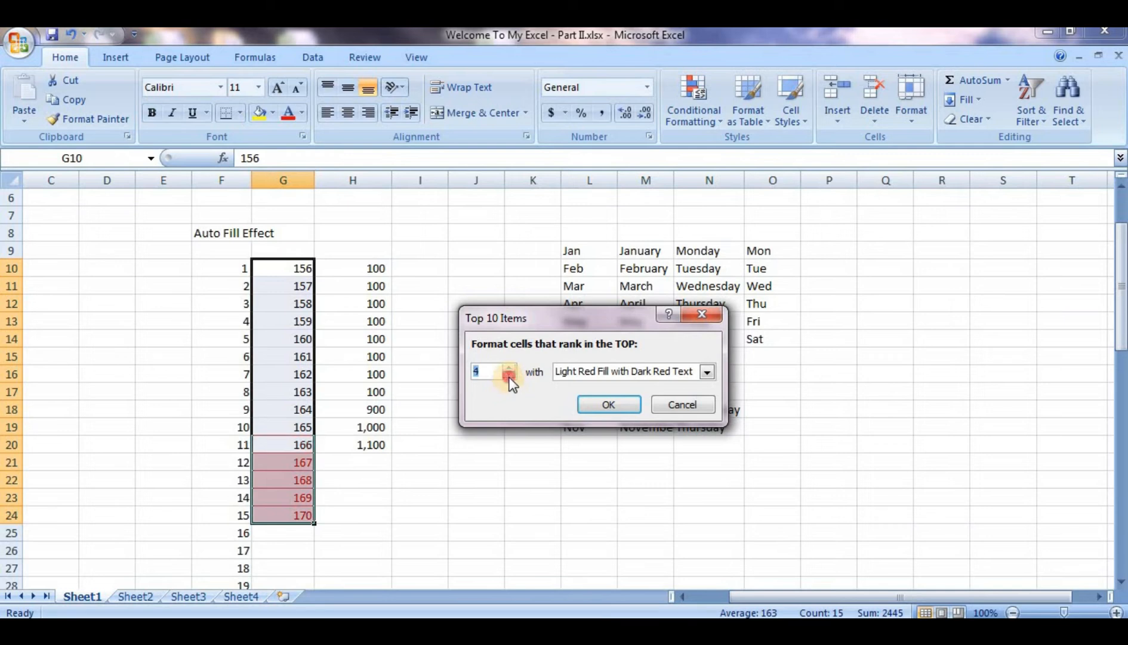
{"action": "left_click", "coordinate": [508, 376]}
{"action": "left_click", "coordinate": [658, 375]}
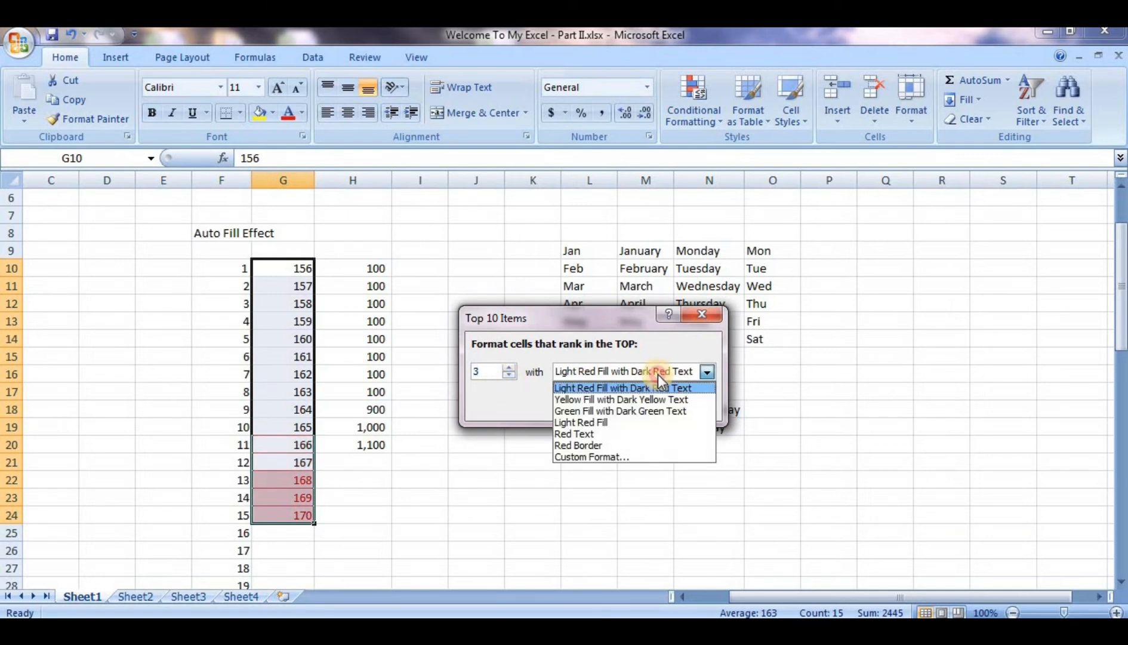
{"action": "left_click", "coordinate": [658, 346]}
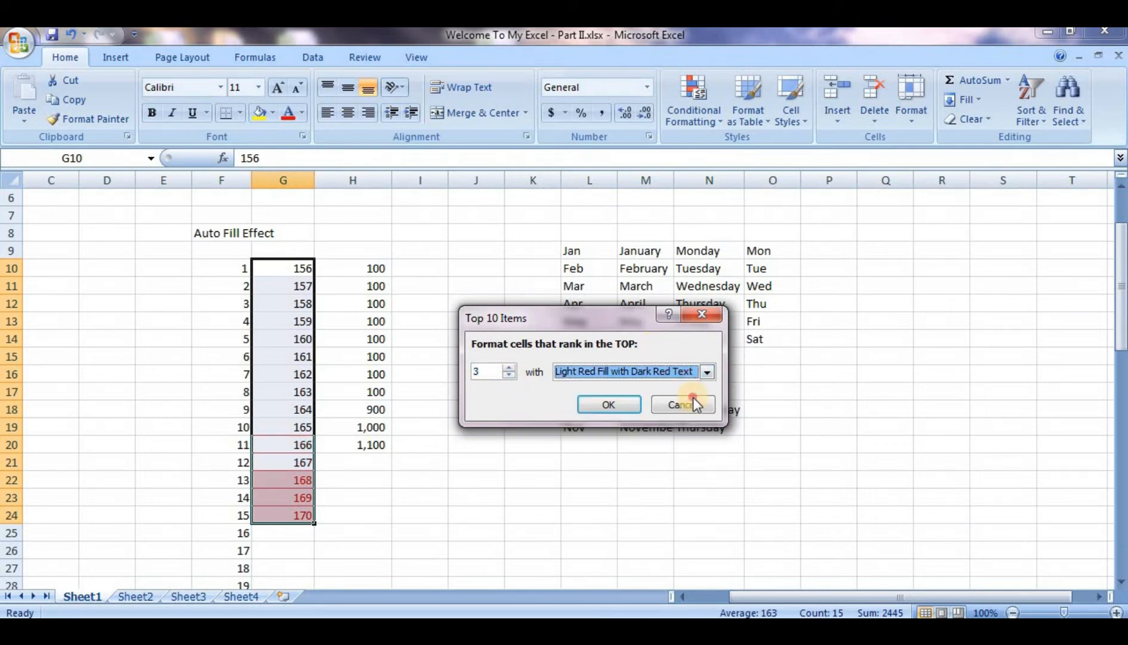
{"action": "left_click", "coordinate": [695, 398]}
Step: Preview a Top 10% rule on G10:G24 with 13, 17 and 10 percent, and cancel it
{"action": "left_click", "coordinate": [706, 88]}
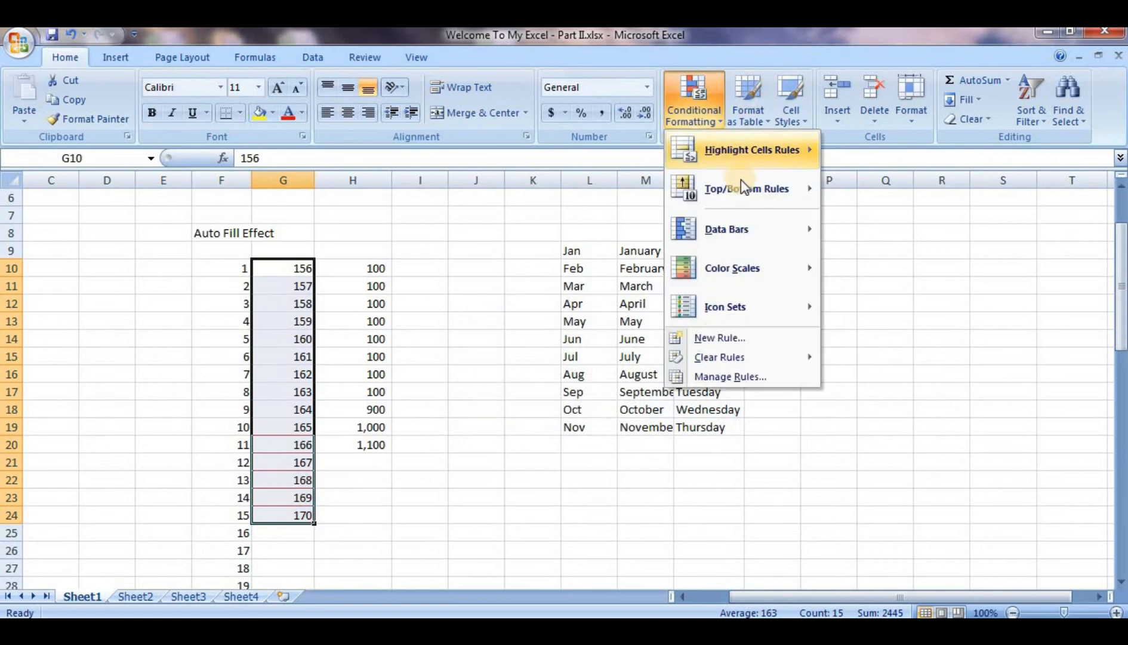
{"action": "mouse_move", "coordinate": [745, 190]}
{"action": "left_click", "coordinate": [865, 233]}
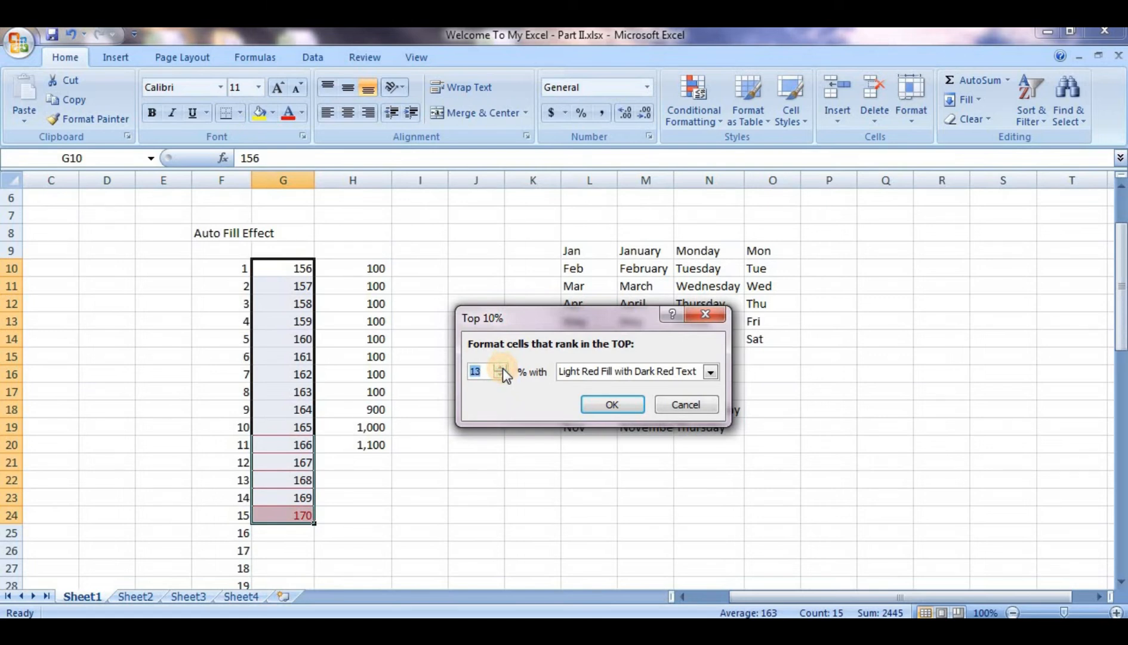
{"action": "left_click", "coordinate": [502, 367]}
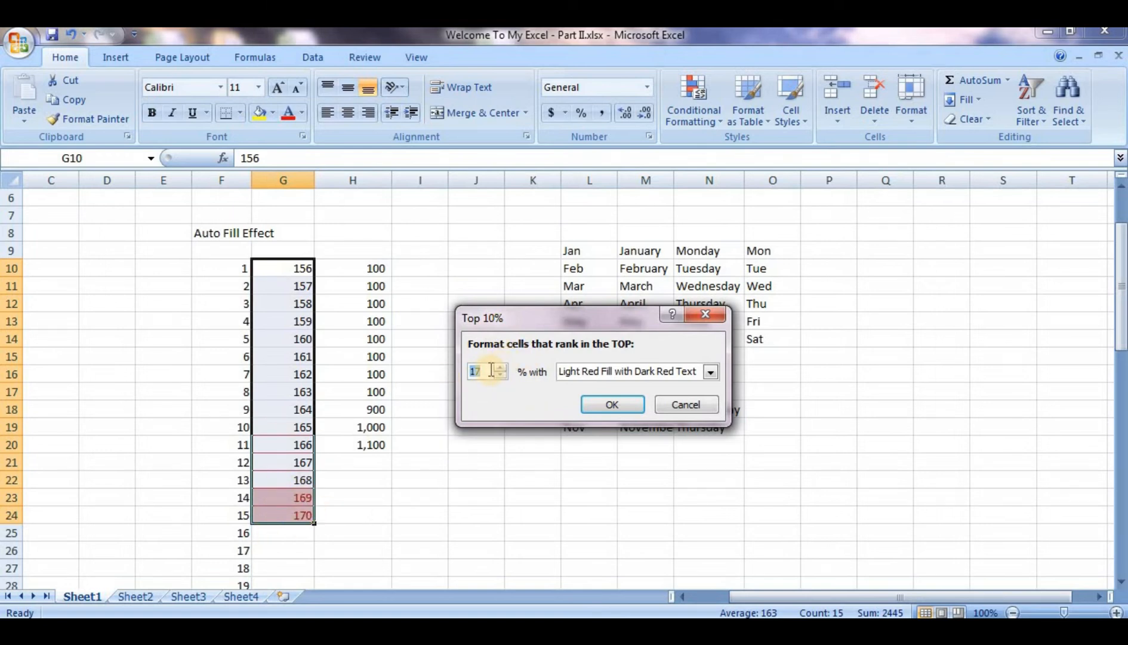
{"action": "type", "text": "10"}
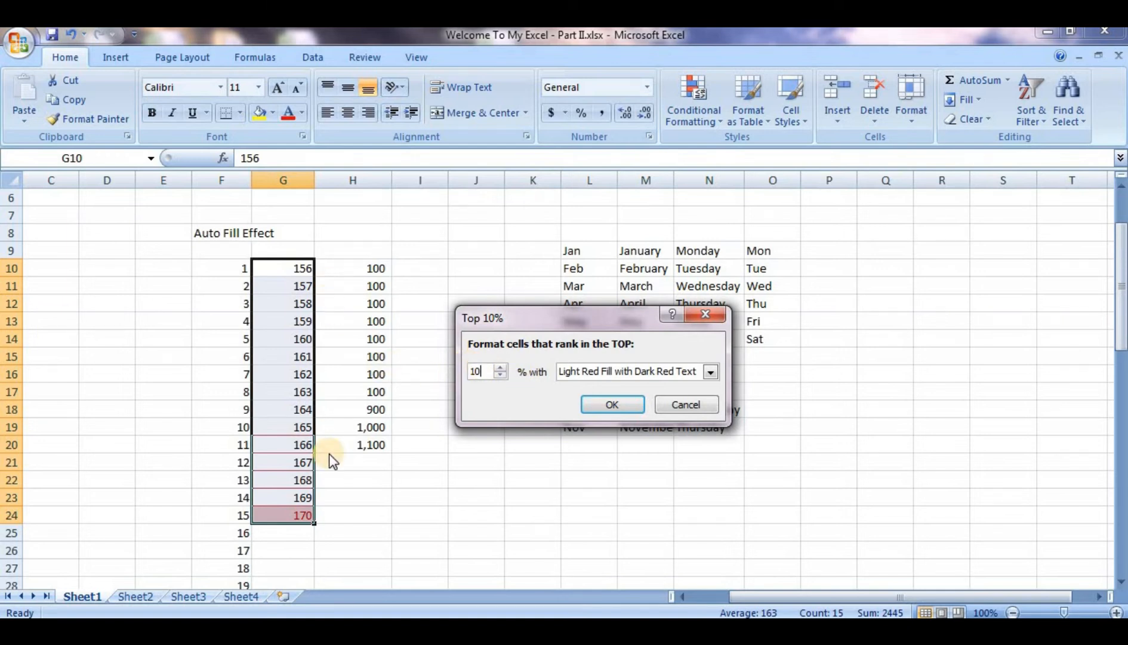
{"action": "left_click", "coordinate": [689, 400]}
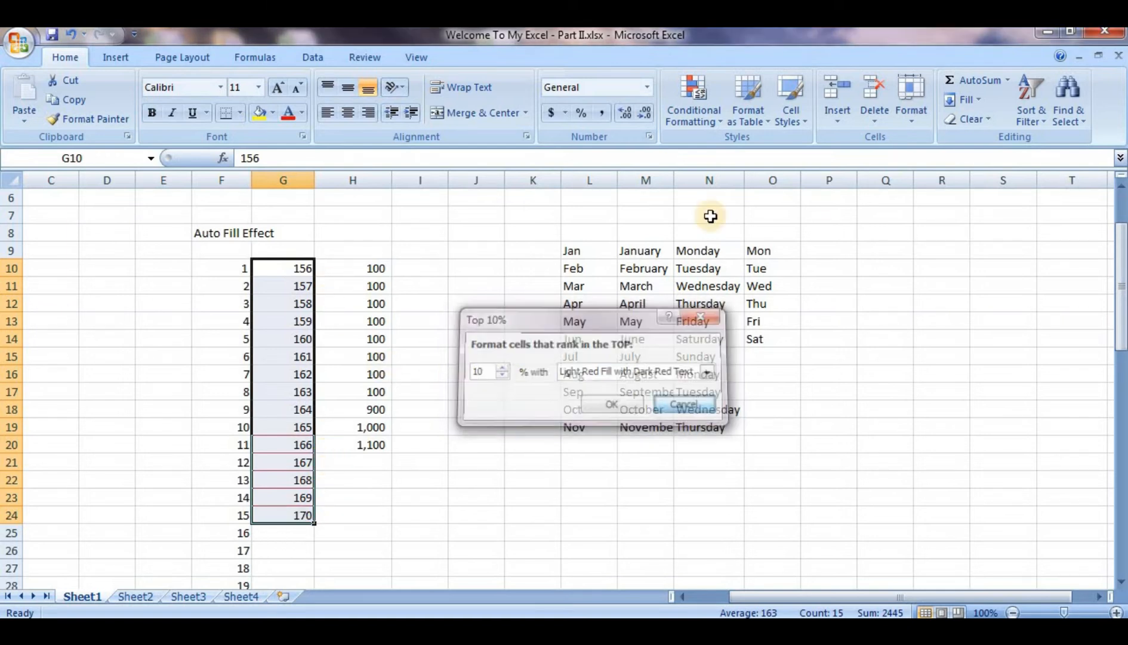
Step: View the other Top/Bottom Rules and the Data Bars options for G10:G24 without applying any
{"action": "left_click", "coordinate": [698, 107]}
{"action": "mouse_move", "coordinate": [778, 195]}
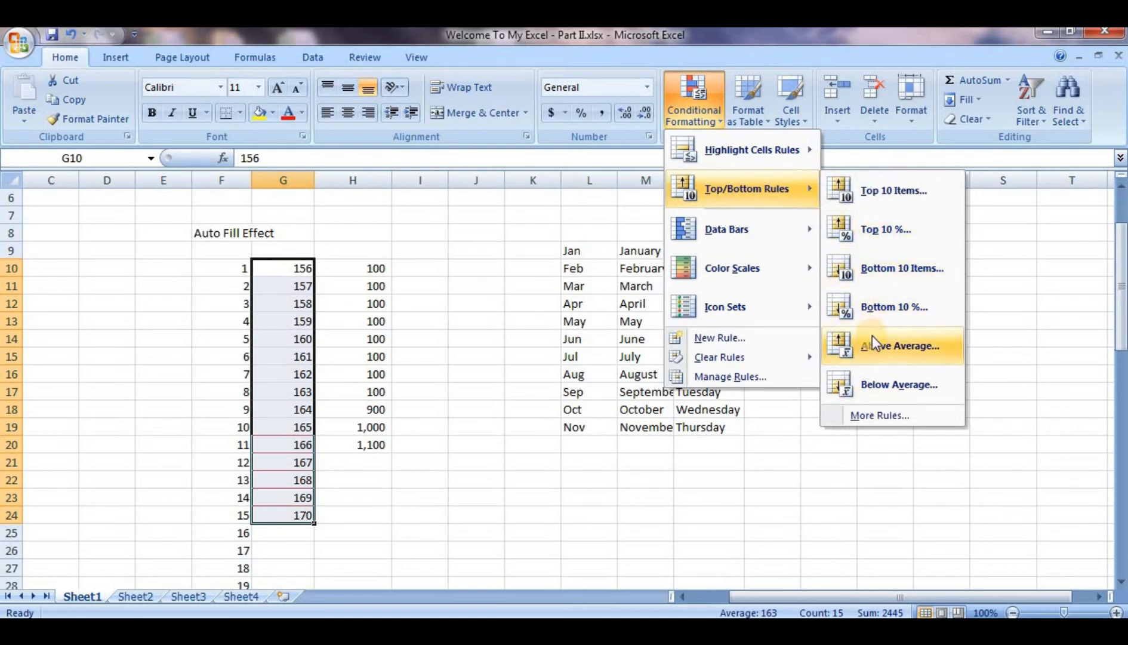
{"action": "mouse_move", "coordinate": [784, 228]}
{"action": "left_click", "coordinate": [539, 352]}
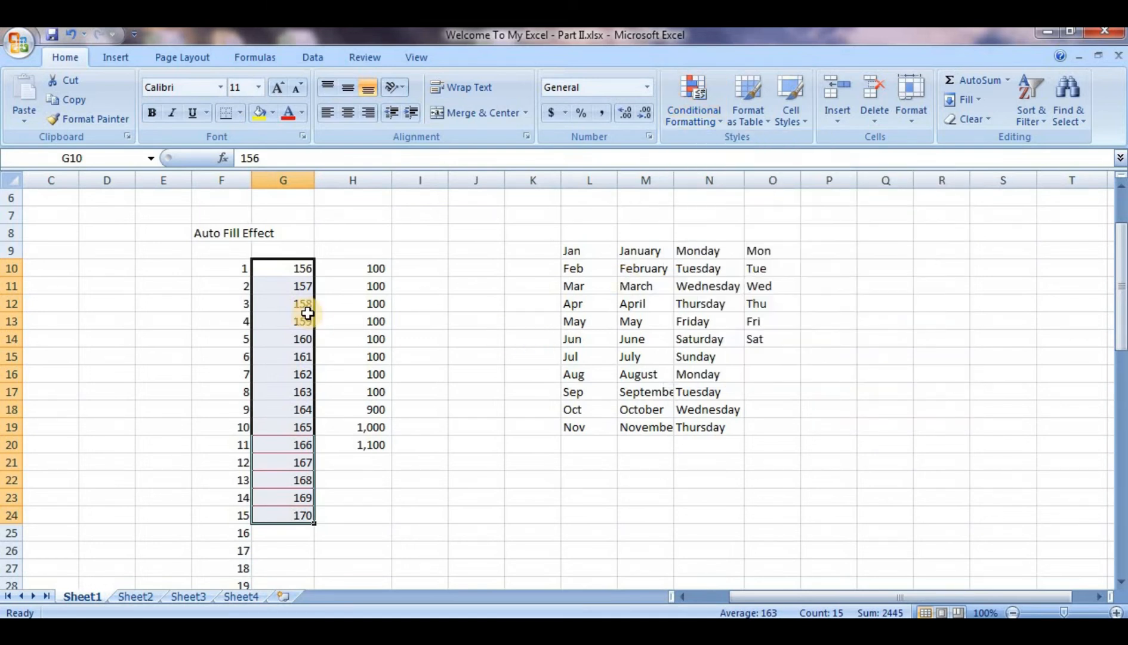
{"action": "left_click", "coordinate": [691, 120]}
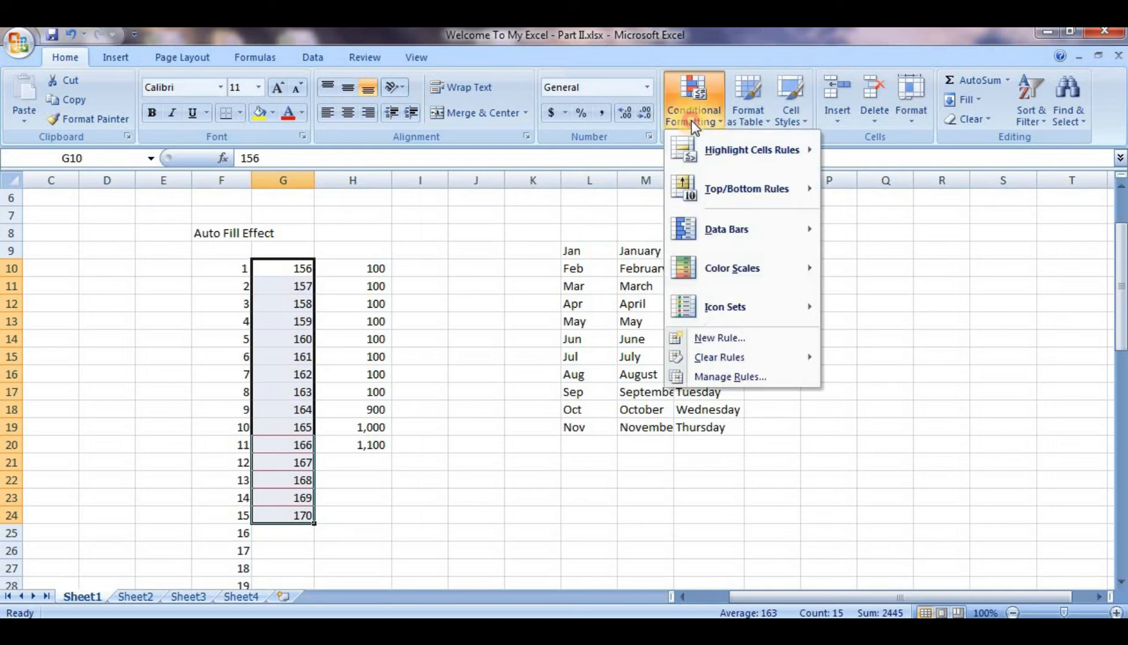
{"action": "mouse_move", "coordinate": [738, 244]}
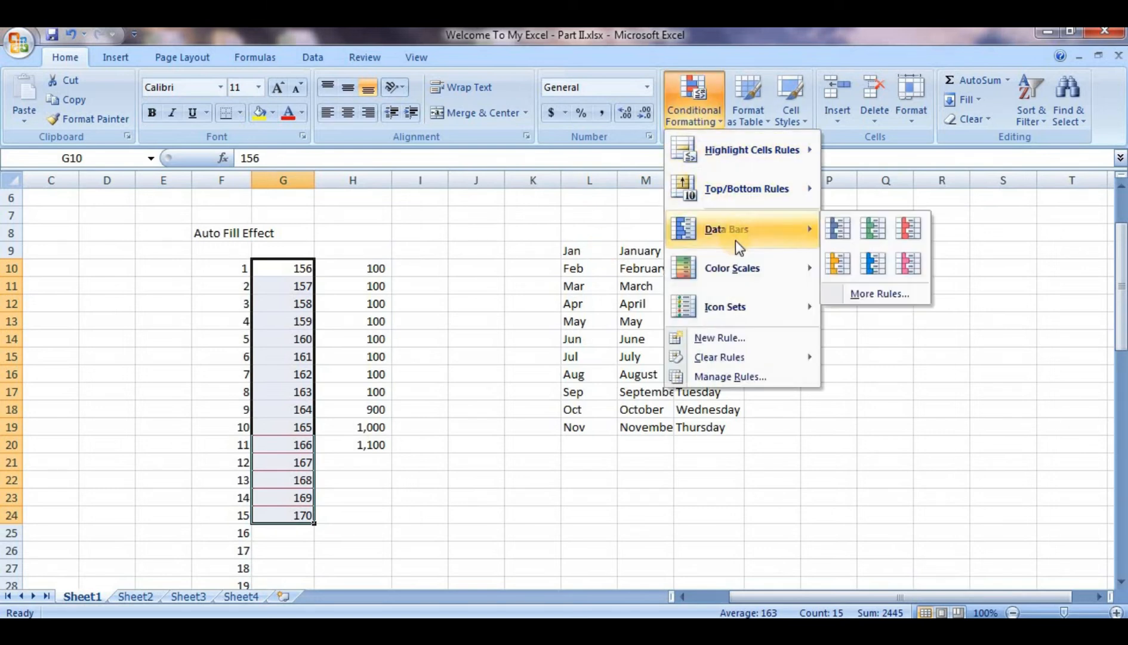
{"action": "left_click", "coordinate": [610, 302]}
Step: Preview the Data Bars styles on the month abbreviations in L9:L19 without applying any
{"action": "left_click_drag", "start_coordinate": [570, 251], "coordinate": [587, 428]}
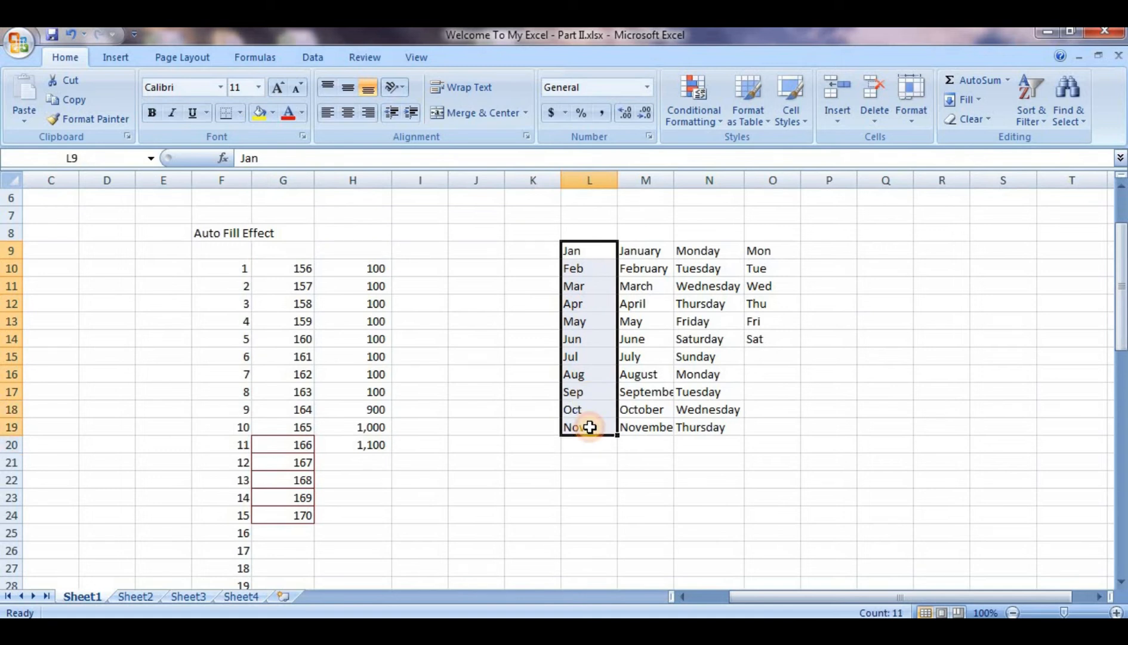
{"action": "left_click", "coordinate": [685, 117]}
{"action": "mouse_move", "coordinate": [735, 228]}
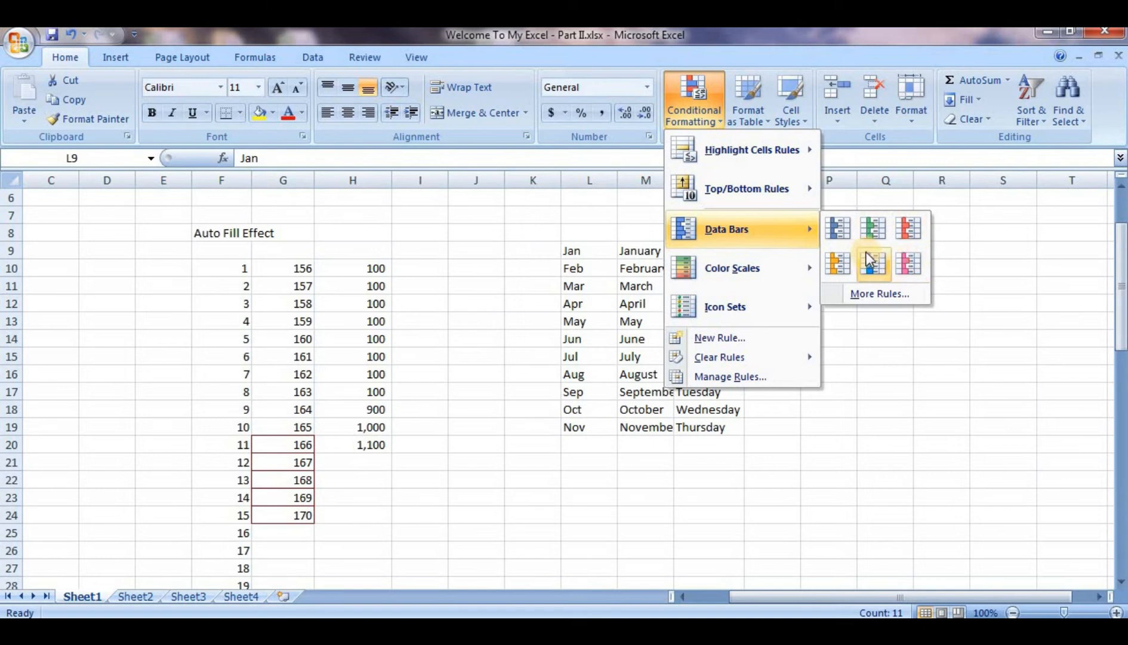
{"action": "left_click", "coordinate": [585, 246]}
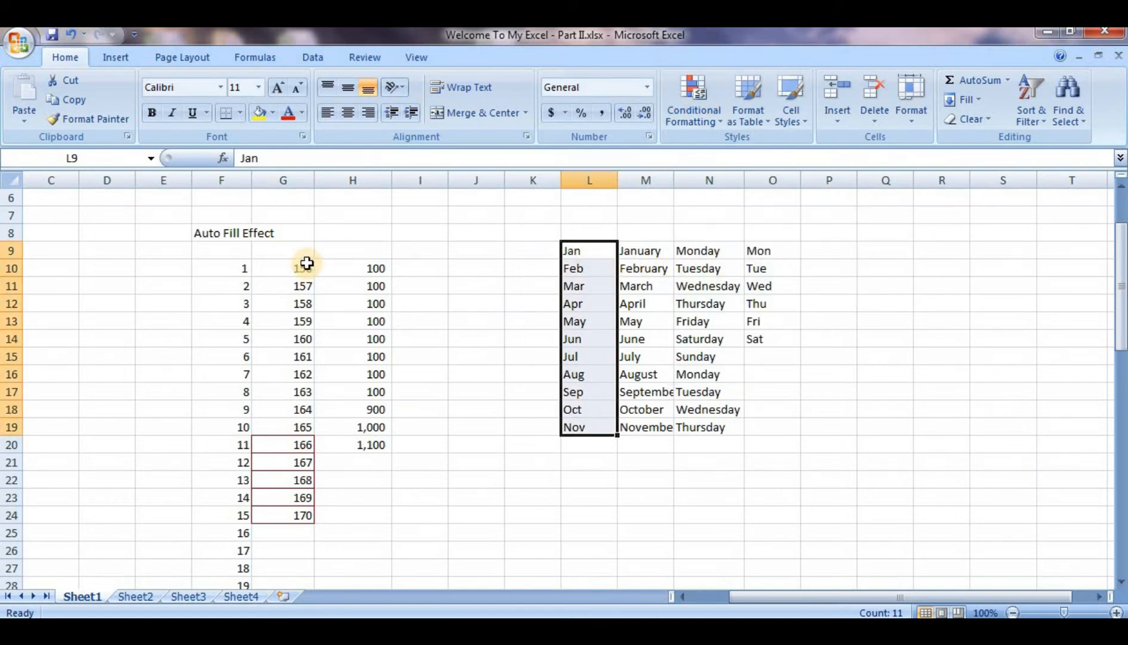
Step: Apply the rimmed three traffic lights icon set to G10:G19 after previewing data bars, color scales and other icon sets
{"action": "left_click_drag", "start_coordinate": [306, 262], "coordinate": [302, 428]}
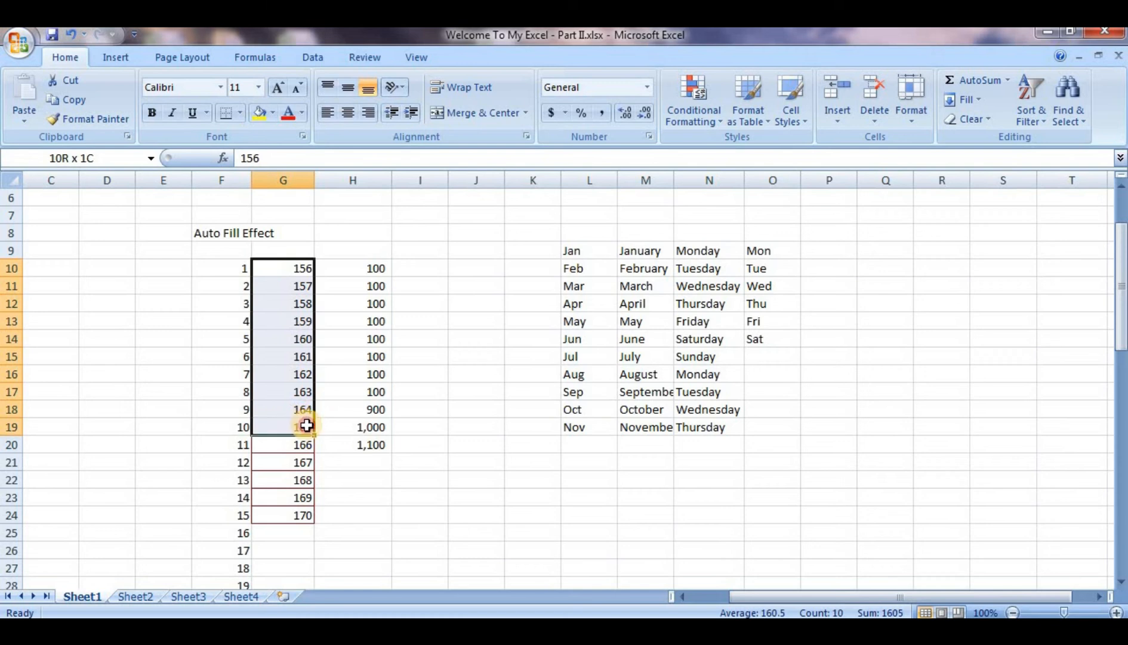
{"action": "left_click", "coordinate": [699, 102]}
{"action": "mouse_move", "coordinate": [752, 227]}
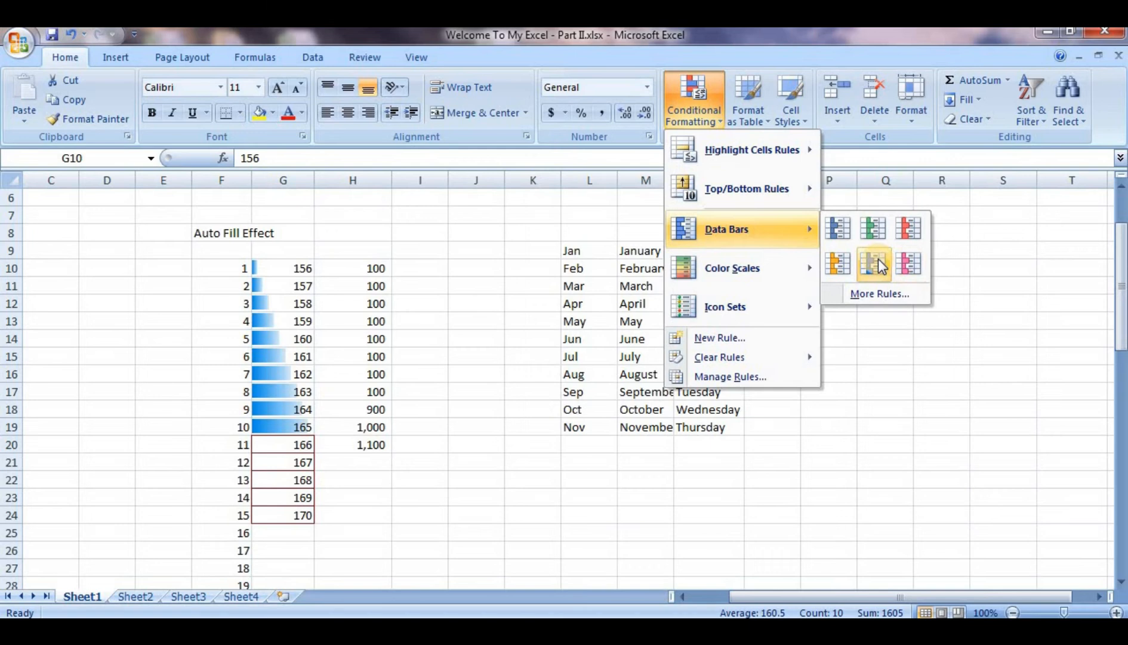
{"action": "mouse_move", "coordinate": [803, 272]}
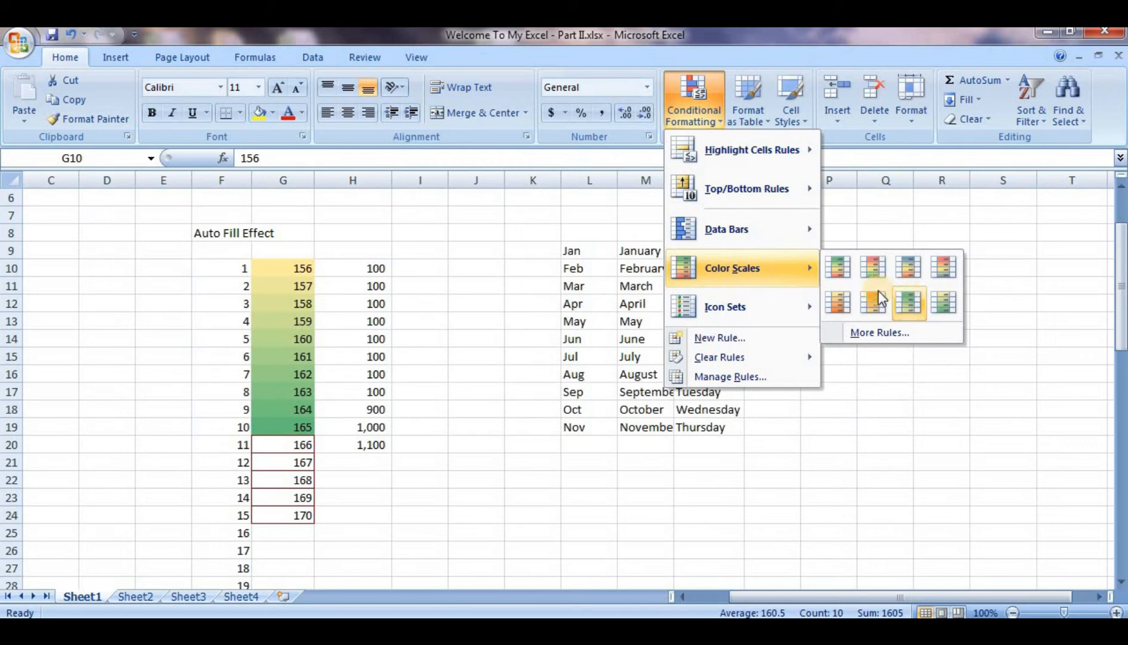
{"action": "mouse_move", "coordinate": [817, 295]}
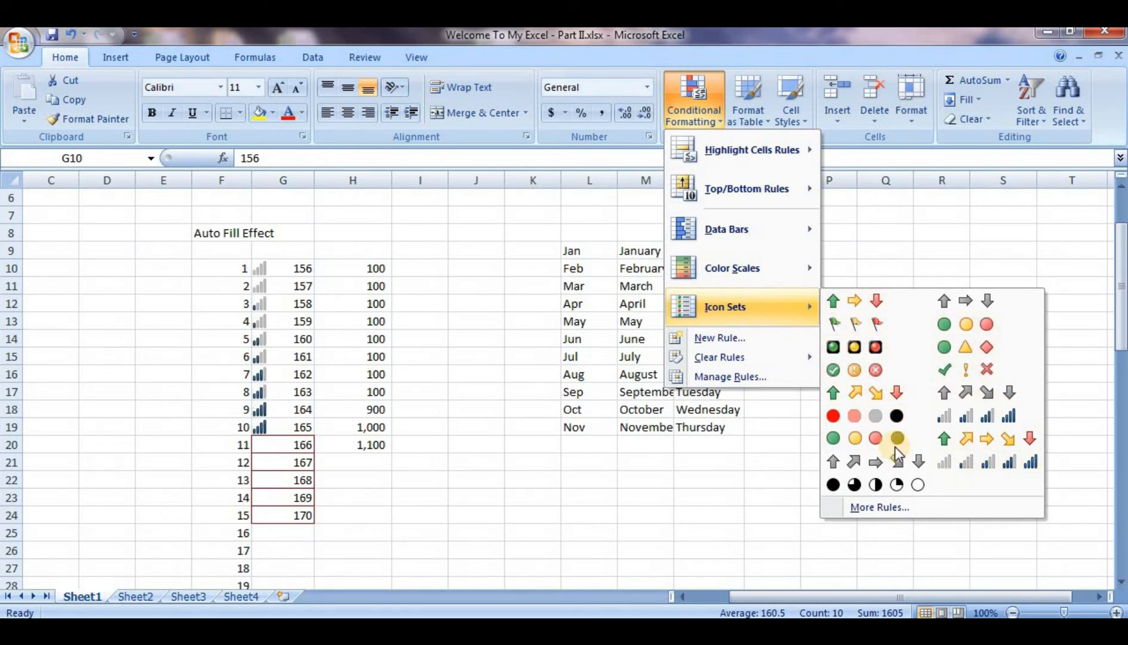
{"action": "left_click", "coordinate": [852, 348]}
{"action": "left_click", "coordinate": [513, 254]}
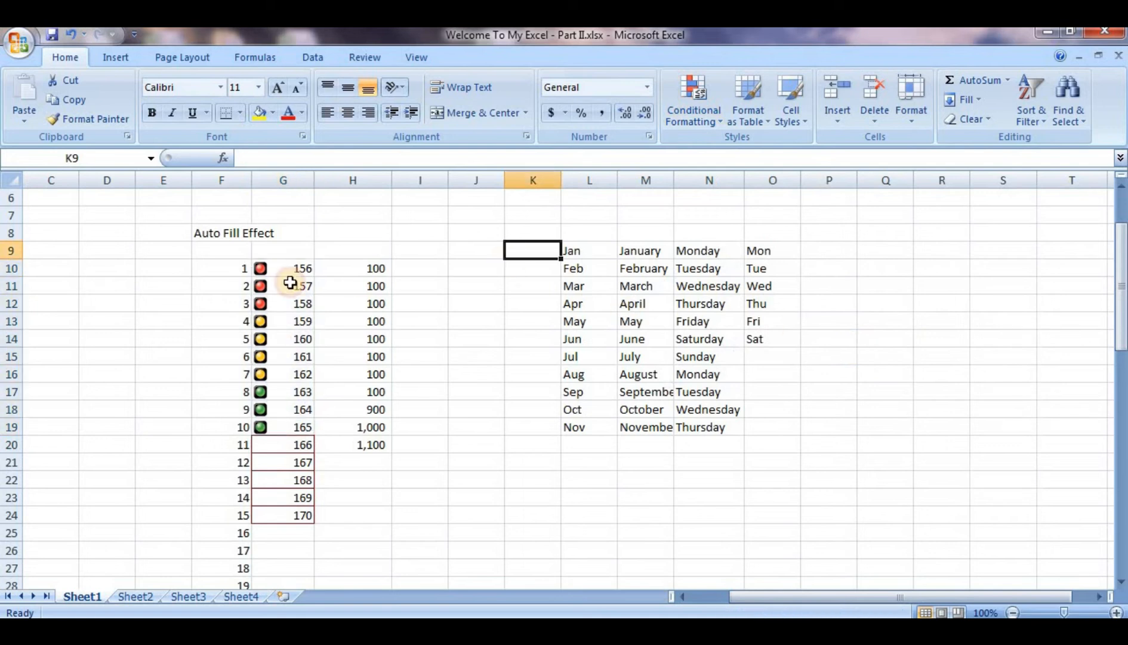
{"action": "left_click_drag", "start_coordinate": [280, 267], "coordinate": [302, 426]}
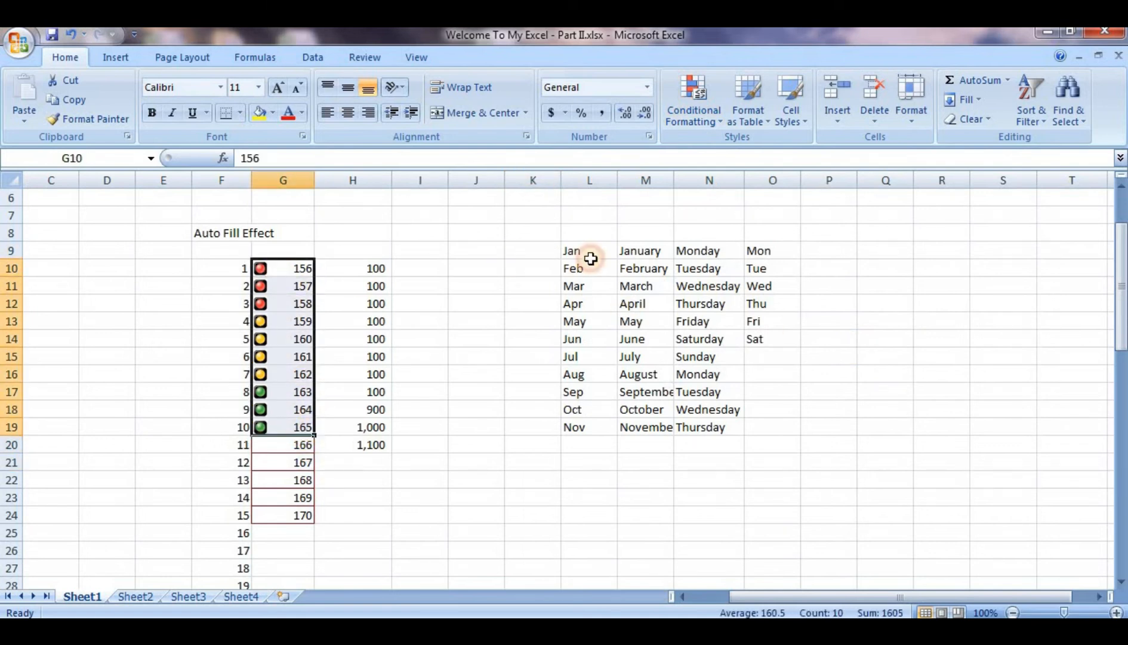
{"action": "left_click", "coordinate": [692, 107]}
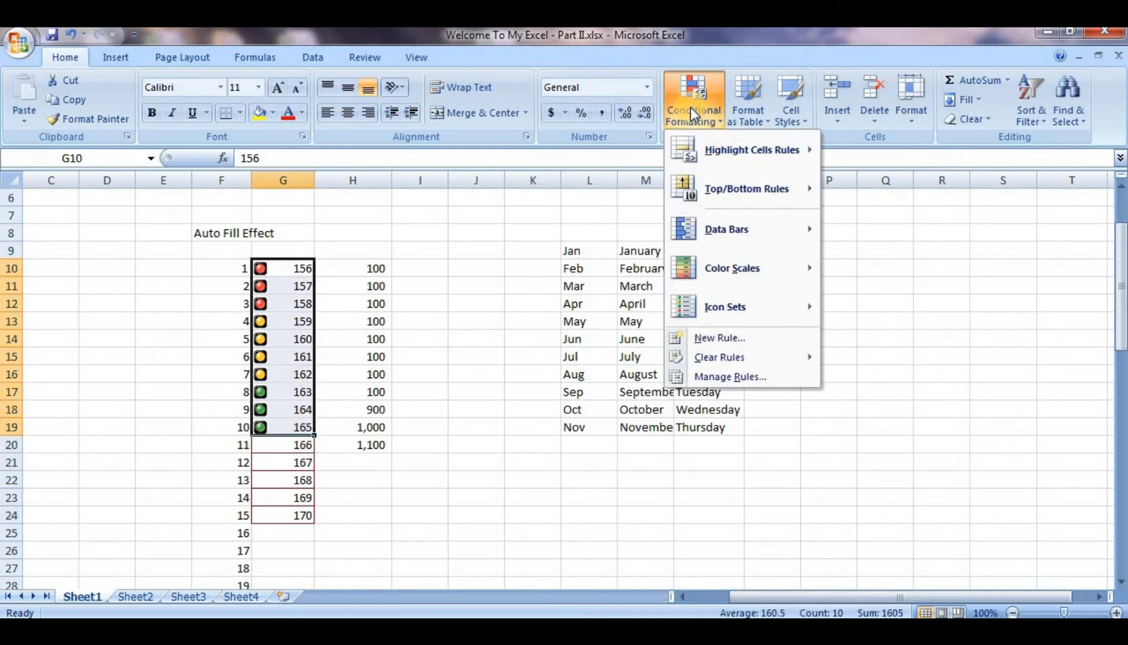
{"action": "left_click", "coordinate": [365, 286]}
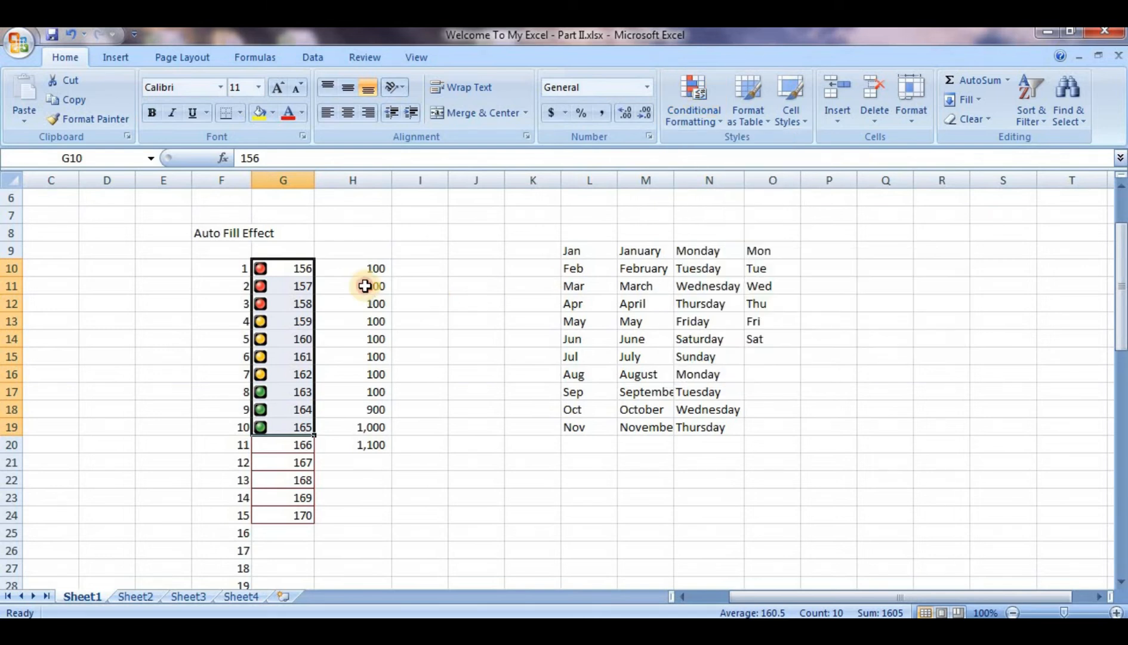
{"action": "left_click", "coordinate": [335, 267]}
{"action": "left_click_drag", "start_coordinate": [292, 269], "coordinate": [287, 444]}
{"action": "left_click", "coordinate": [416, 239]}
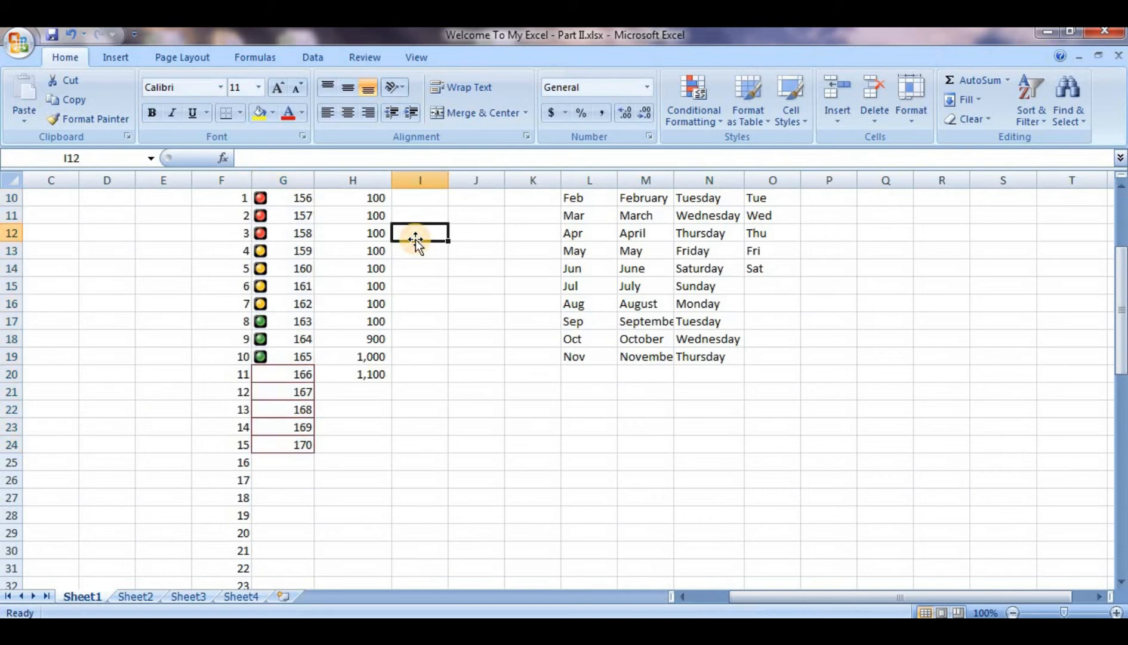
Step: Start a new conditional formatting rule for cells F10:F19
{"action": "key", "text": "Left"}
{"action": "key", "text": "Left"}
{"action": "key", "text": "Left"}
{"action": "key", "text": "Up"}
{"action": "key", "text": "Up"}
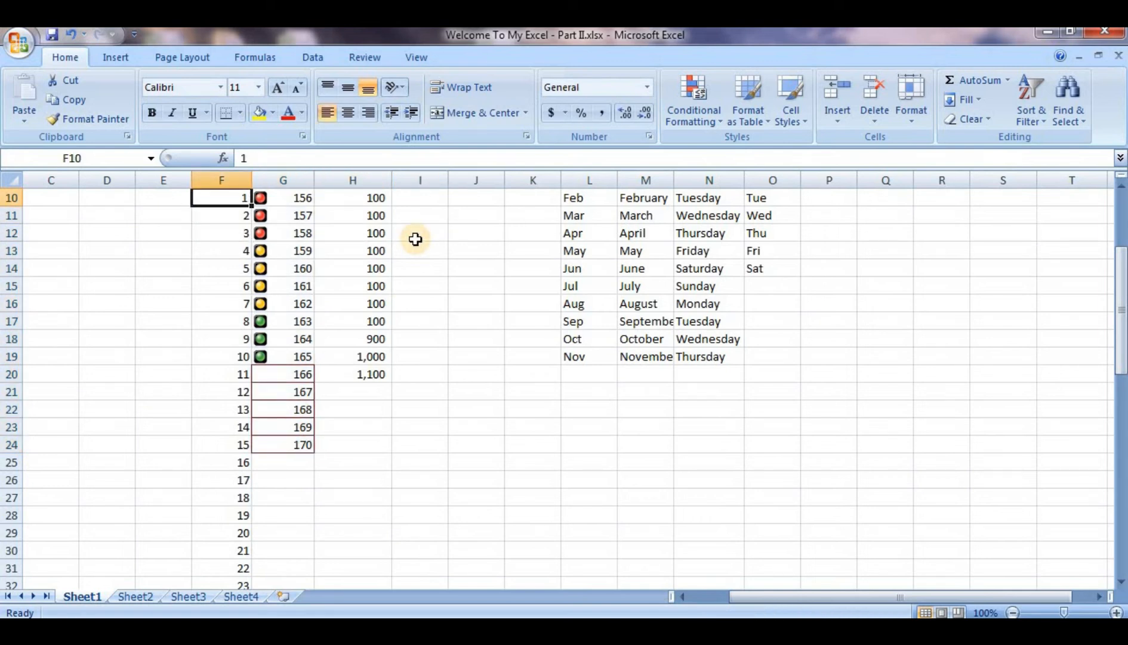
{"action": "key", "text": "shift+Down"}
{"action": "key", "text": "shift+Down"}
{"action": "key", "text": "shift+Down"}
{"action": "key", "text": "shift+Down"}
{"action": "key", "text": "shift+Down"}
{"action": "key", "text": "shift+Down"}
{"action": "key", "text": "shift+Down"}
{"action": "key", "text": "shift+Down"}
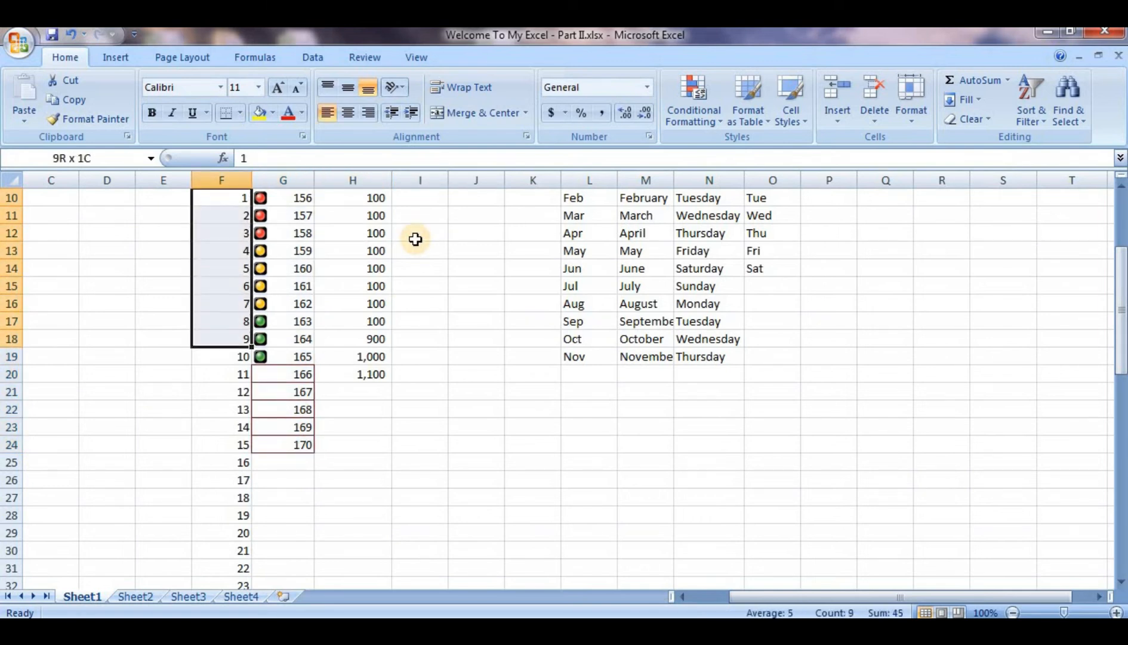
{"action": "key", "text": "shift+Down"}
{"action": "left_click", "coordinate": [718, 102]}
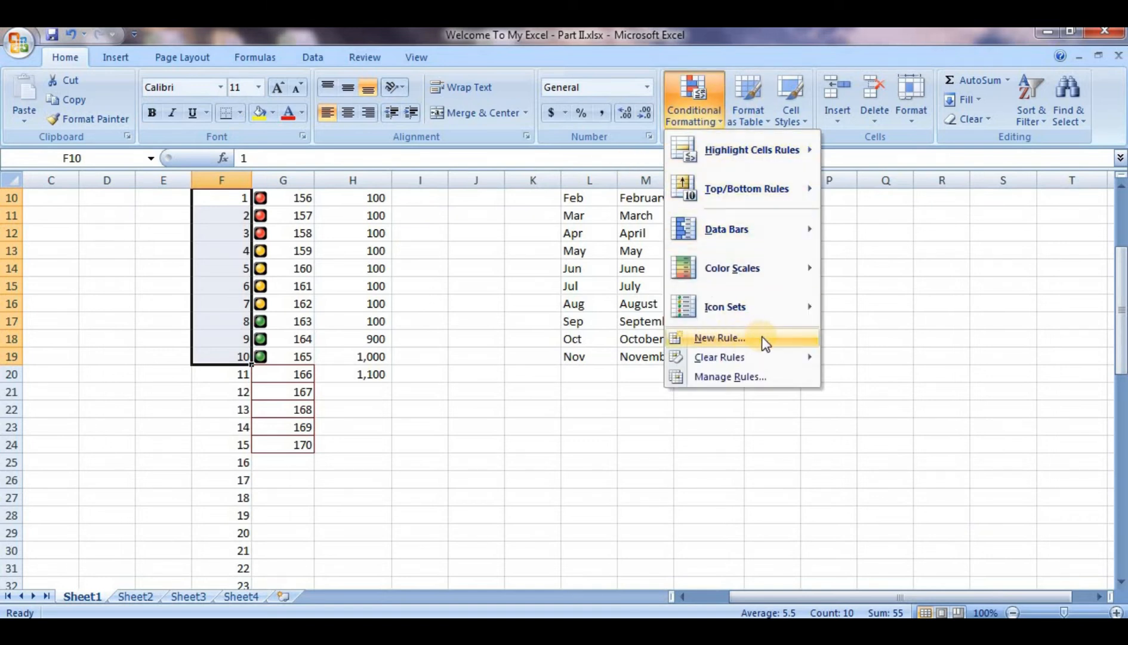
{"action": "mouse_move", "coordinate": [745, 228]}
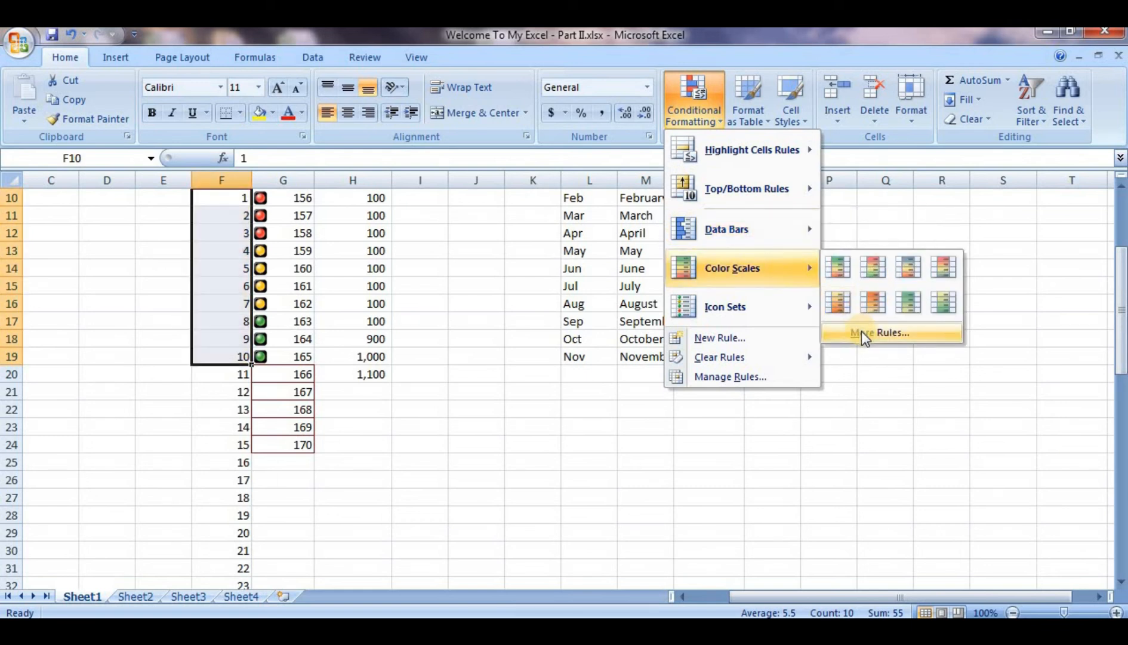
{"action": "mouse_move", "coordinate": [776, 302]}
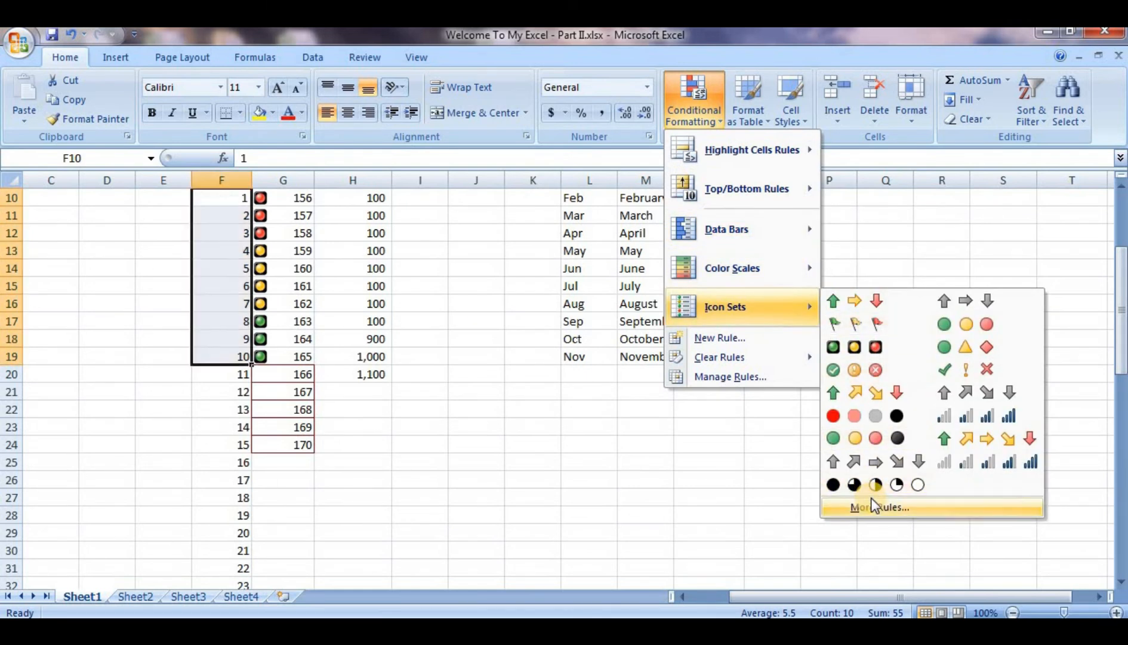
{"action": "left_click", "coordinate": [754, 338]}
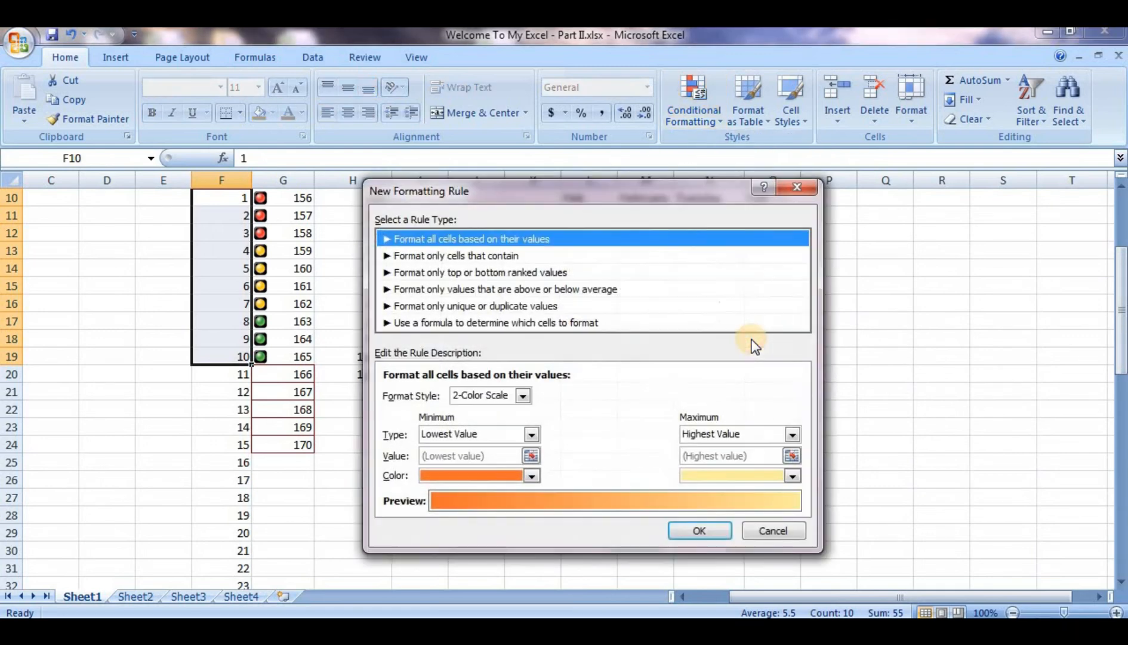
Step: Look through the available rule types and their settings, ending on Format all cells based on their values
{"action": "left_click", "coordinate": [455, 256]}
{"action": "left_click", "coordinate": [451, 238]}
{"action": "left_click", "coordinate": [447, 257]}
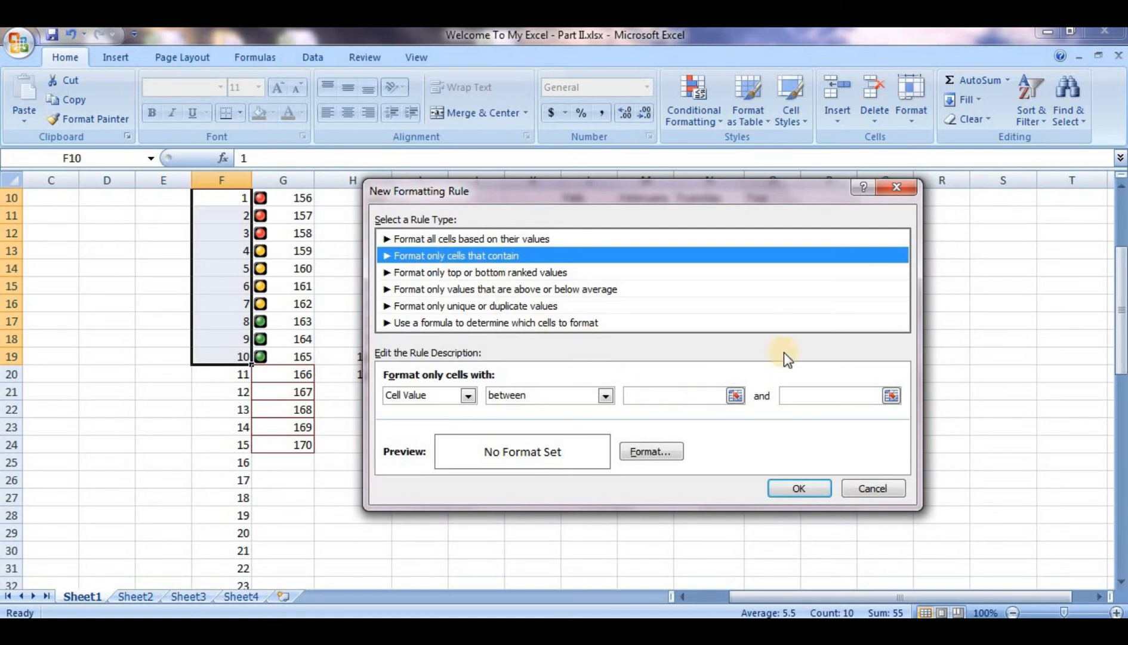
{"action": "left_click", "coordinate": [528, 274]}
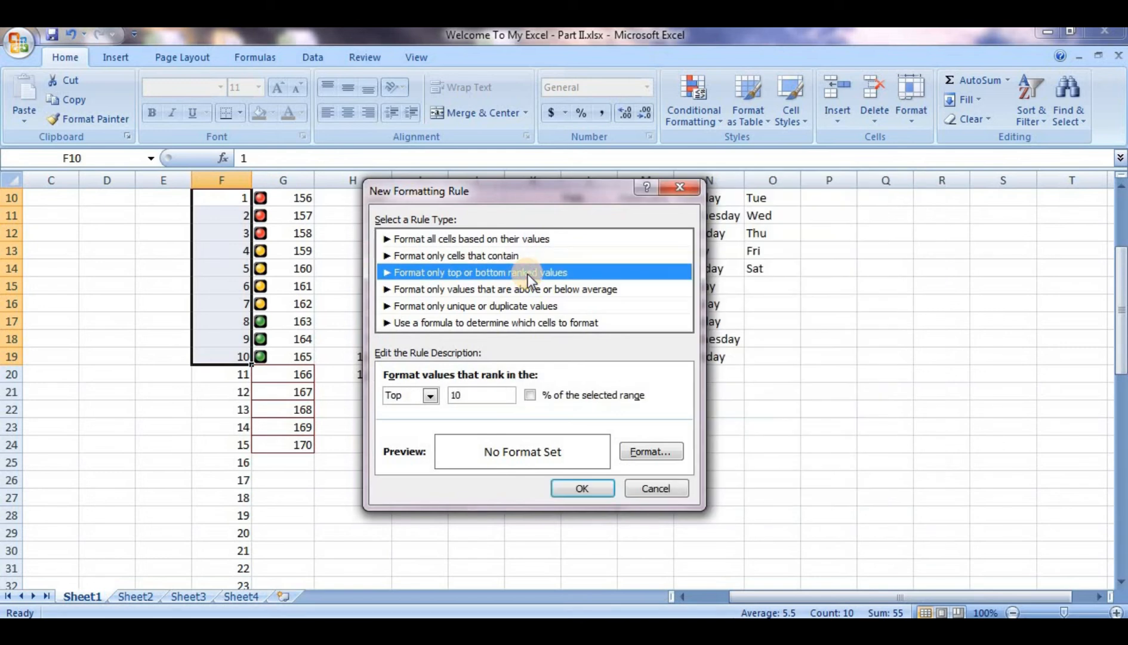
{"action": "left_click", "coordinate": [527, 291]}
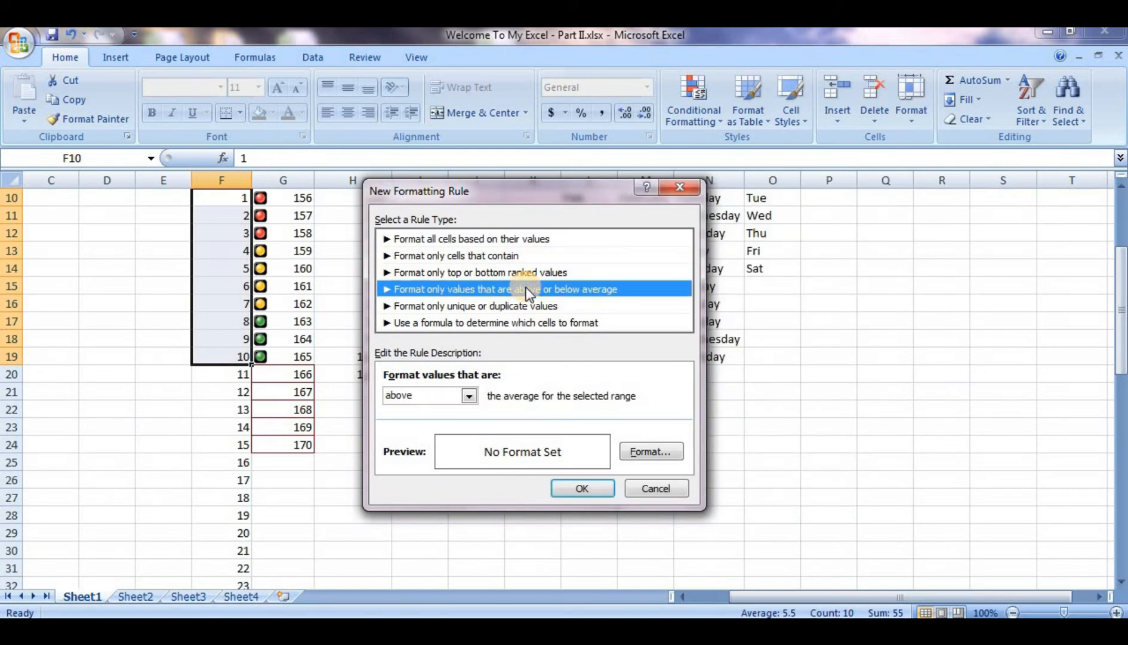
{"action": "left_click", "coordinate": [534, 307]}
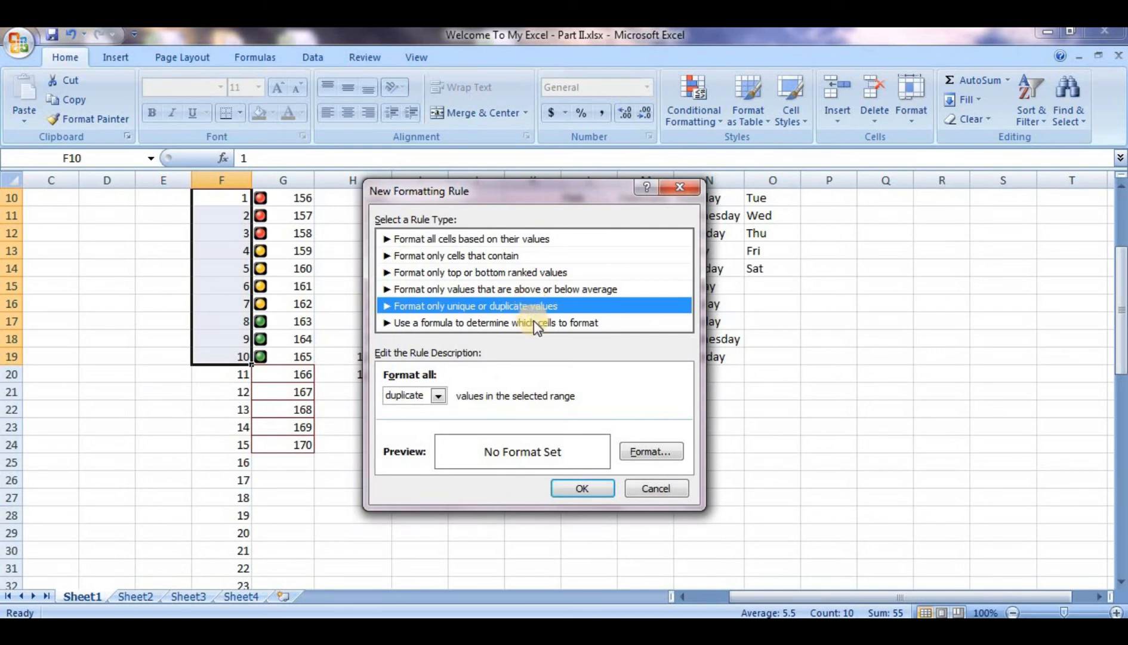
{"action": "left_click", "coordinate": [533, 322]}
{"action": "left_click", "coordinate": [520, 273]}
{"action": "left_click", "coordinate": [501, 238]}
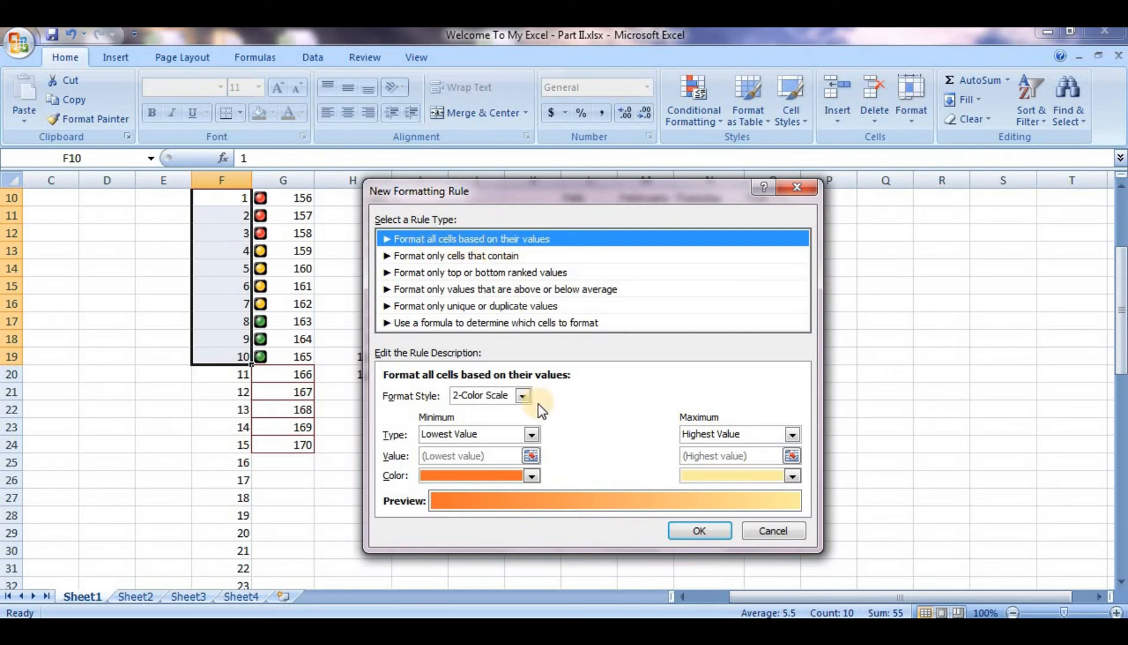
Step: Set the rule's format style to Icon Sets after trying 3-Color Scale and Data Bar
{"action": "left_click", "coordinate": [523, 396]}
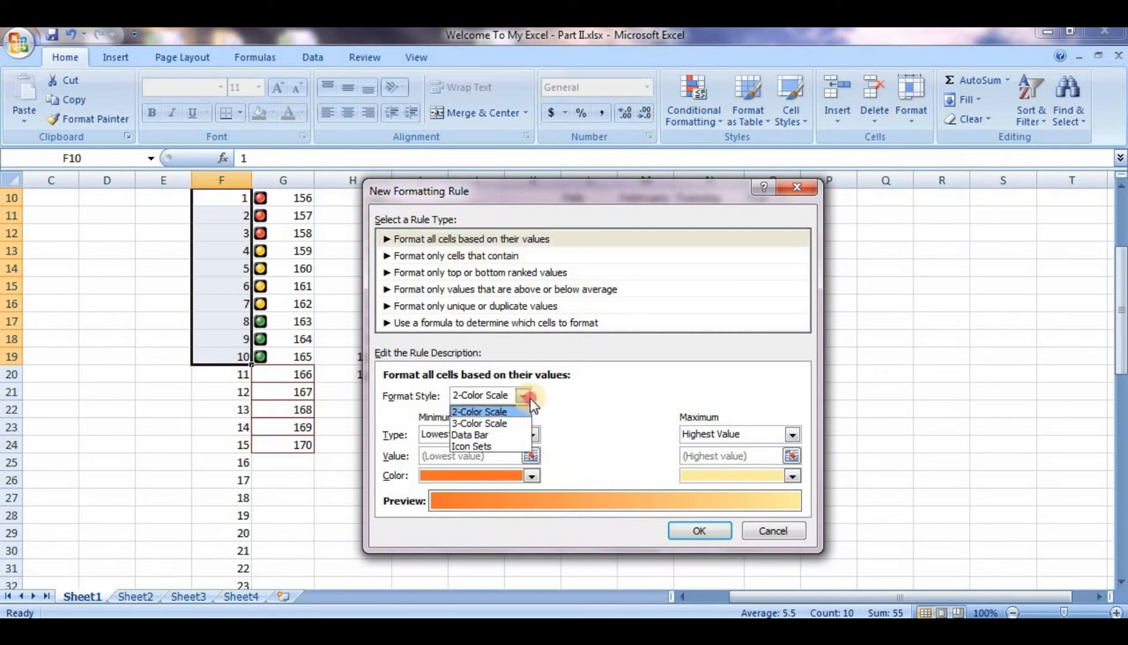
{"action": "left_click", "coordinate": [501, 423]}
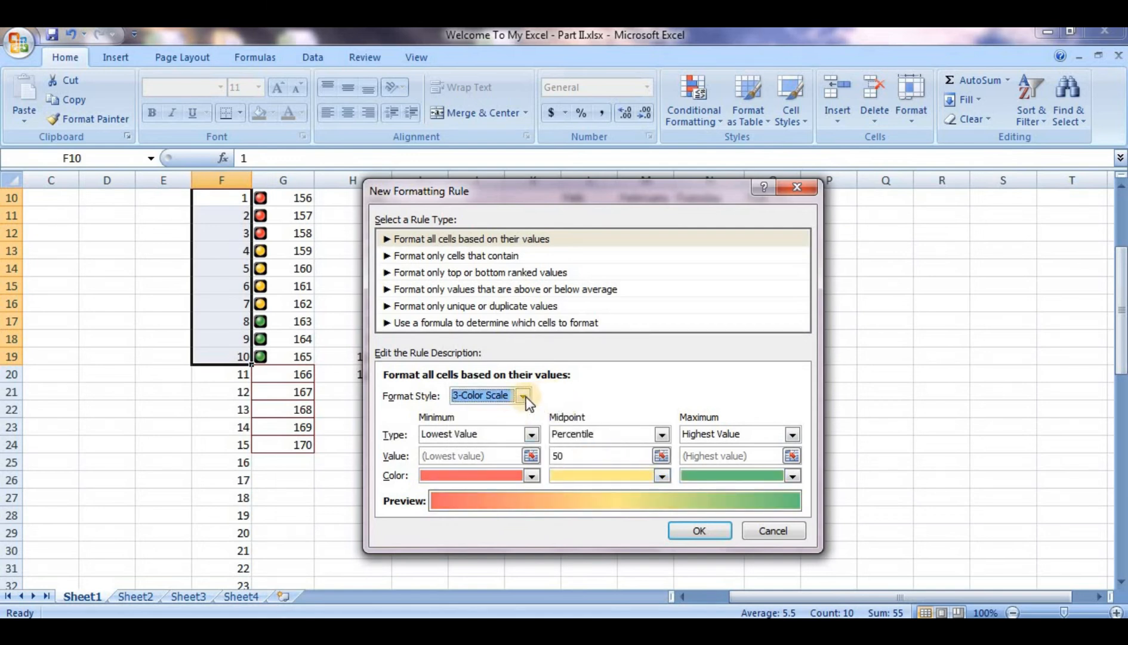
{"action": "left_click", "coordinate": [524, 396]}
{"action": "left_click", "coordinate": [490, 442]}
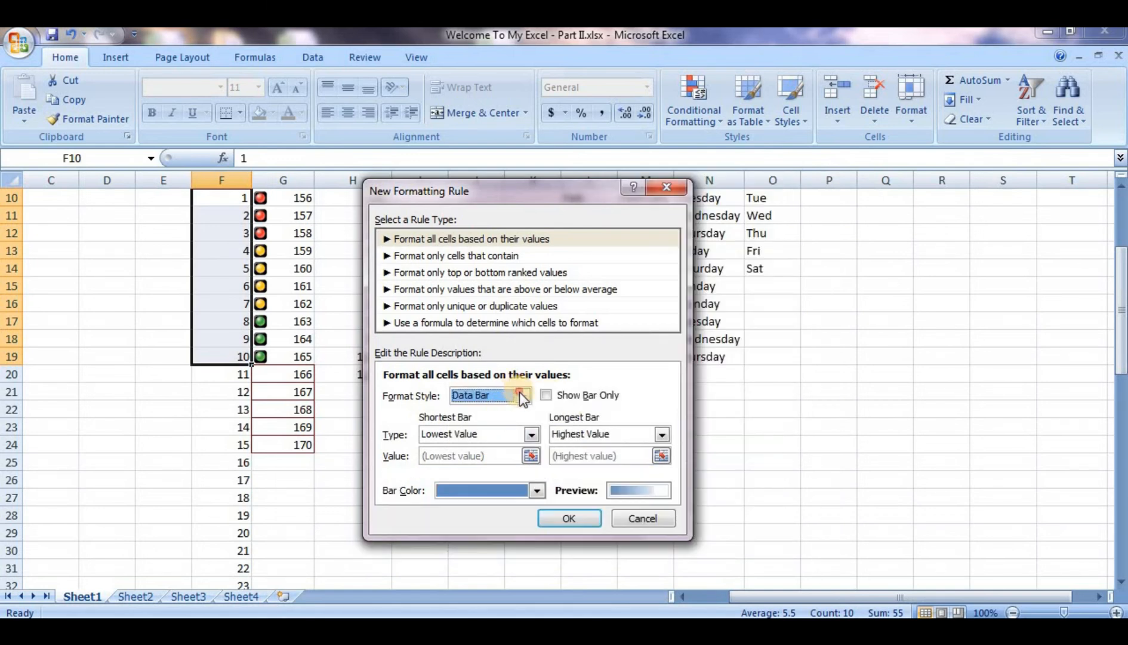
{"action": "left_click", "coordinate": [522, 395]}
{"action": "left_click", "coordinate": [516, 445]}
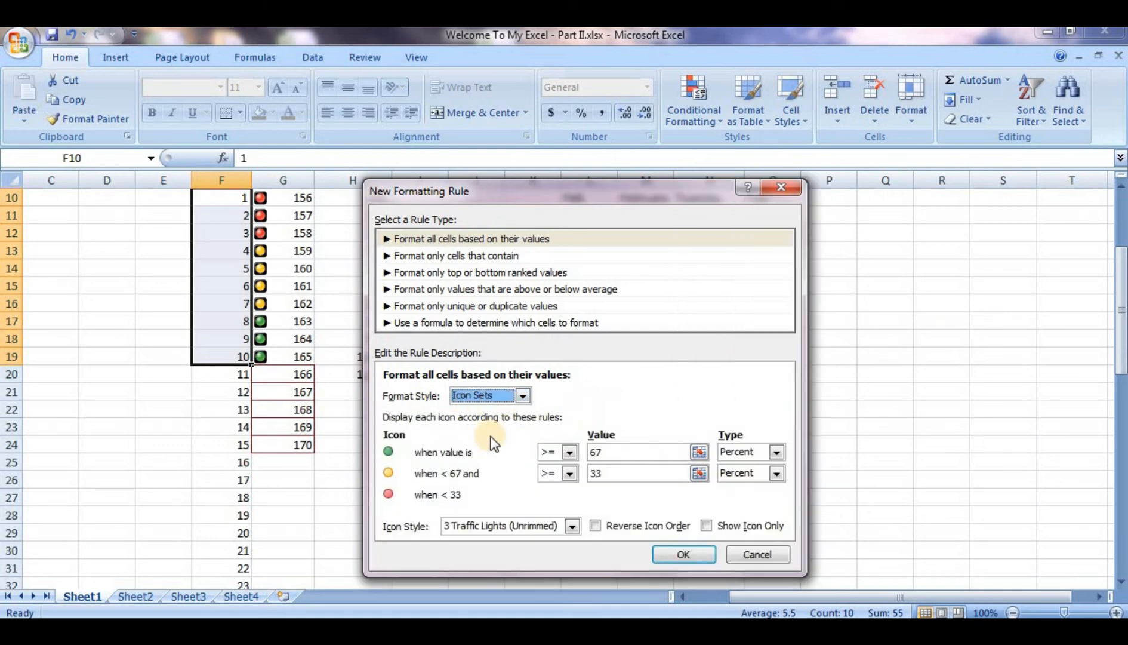
Step: Set the icon style to Red To Black after trying 3 Symbols (Circled) and 5 Arrows (Gray)
{"action": "left_click", "coordinate": [538, 525]}
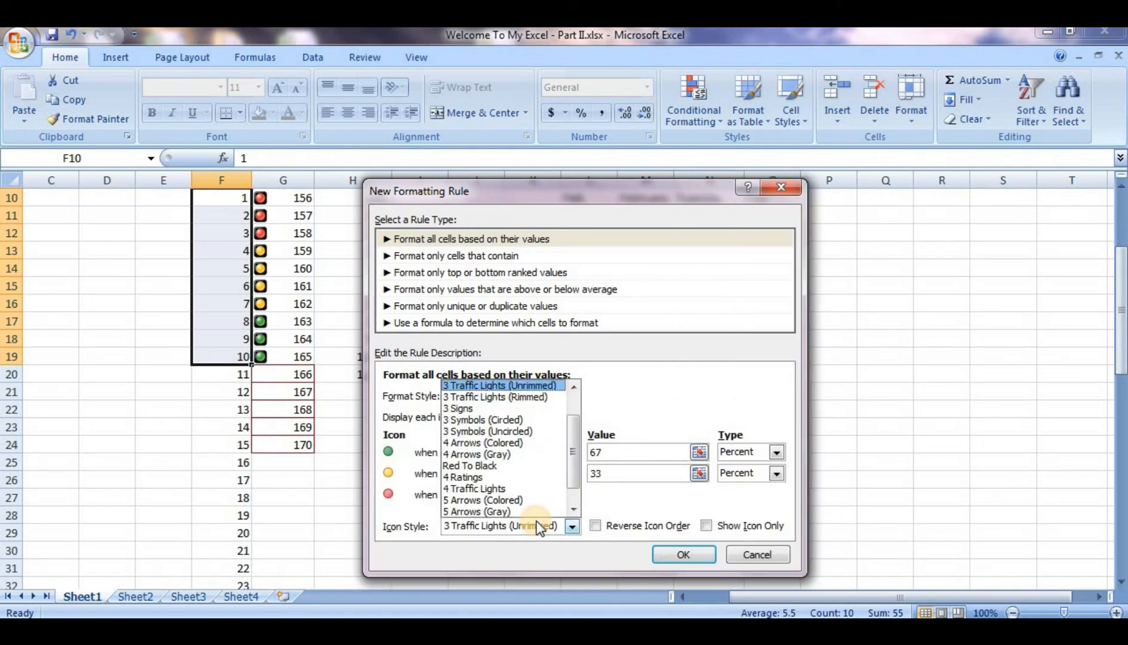
{"action": "left_click", "coordinate": [507, 421]}
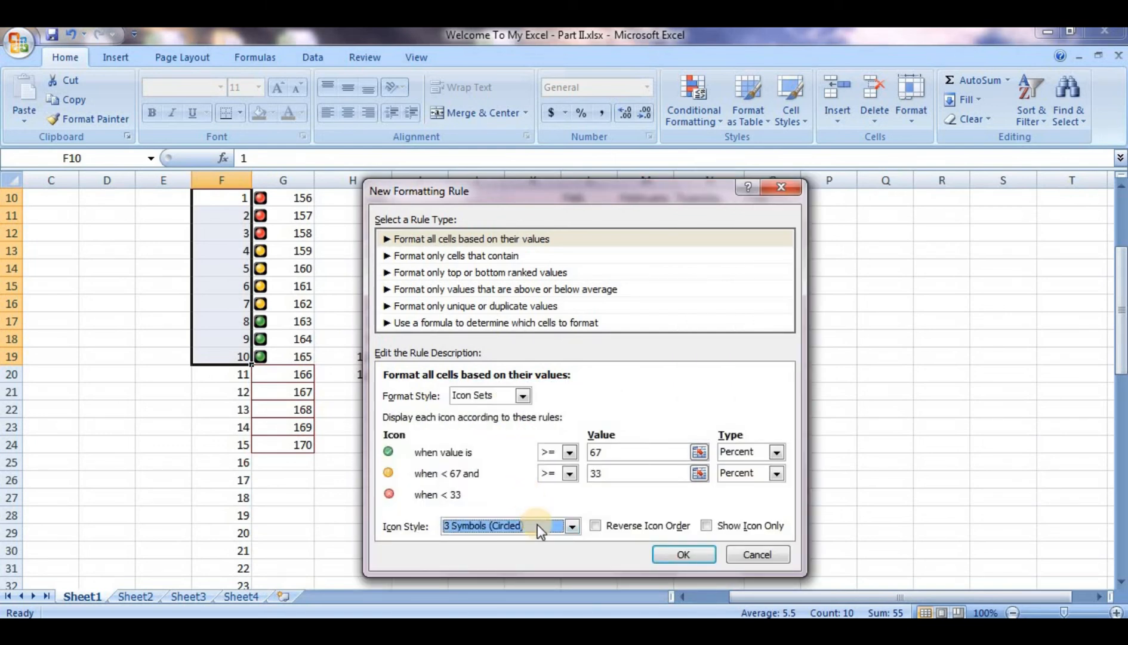
{"action": "left_click", "coordinate": [538, 524]}
{"action": "left_click", "coordinate": [516, 490]}
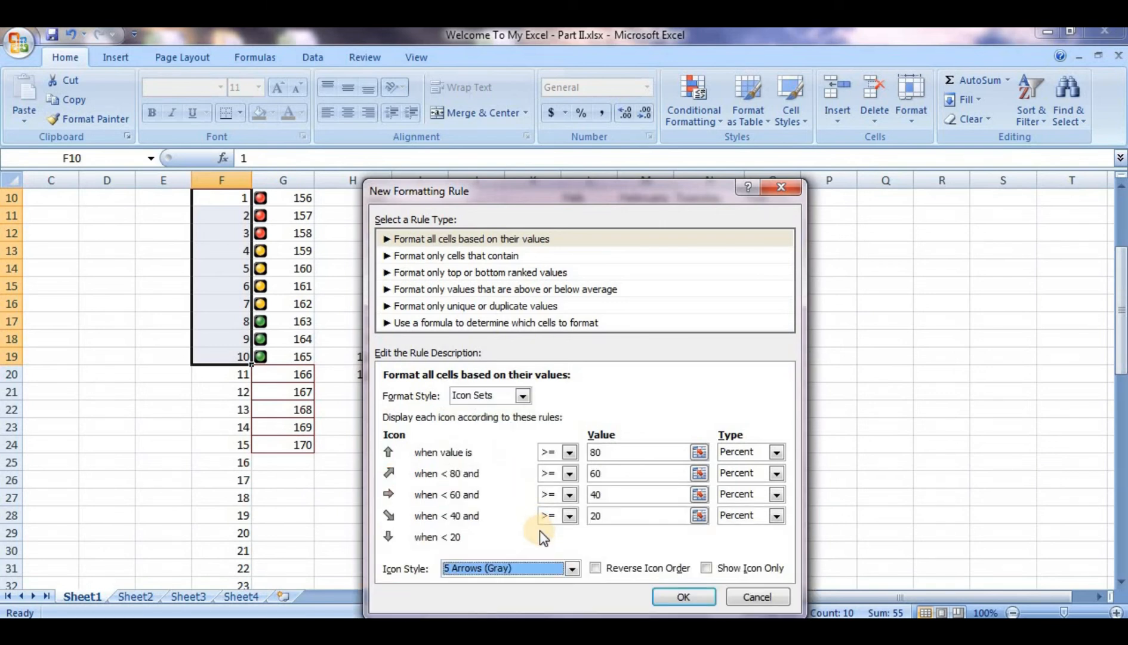
{"action": "left_click", "coordinate": [546, 564]}
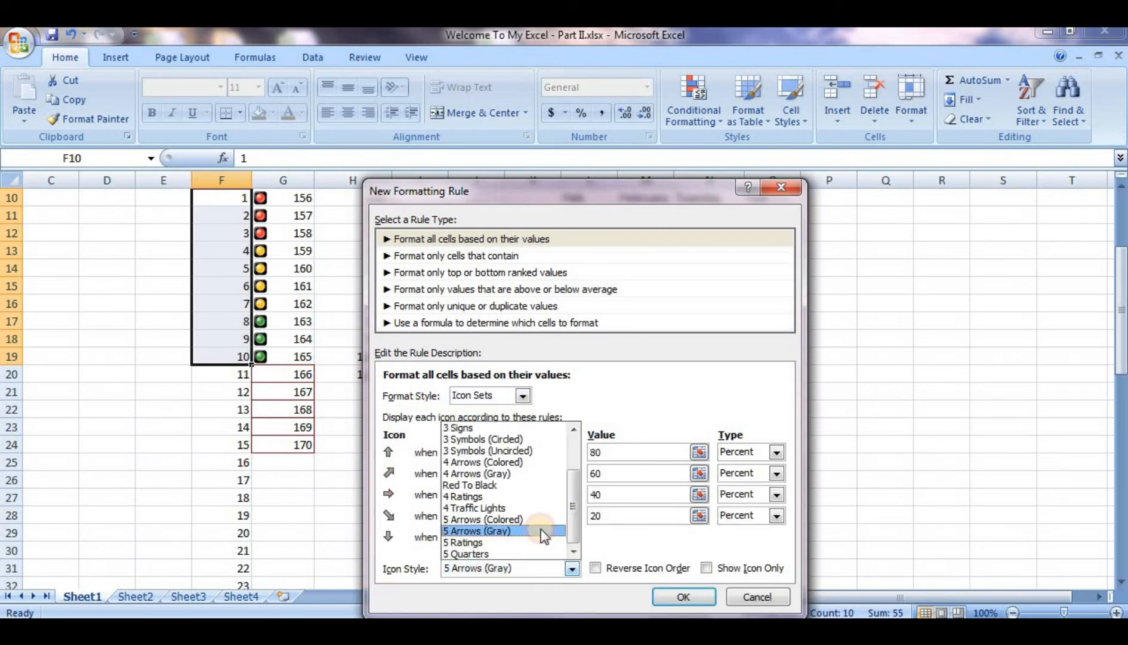
{"action": "left_click", "coordinate": [527, 486]}
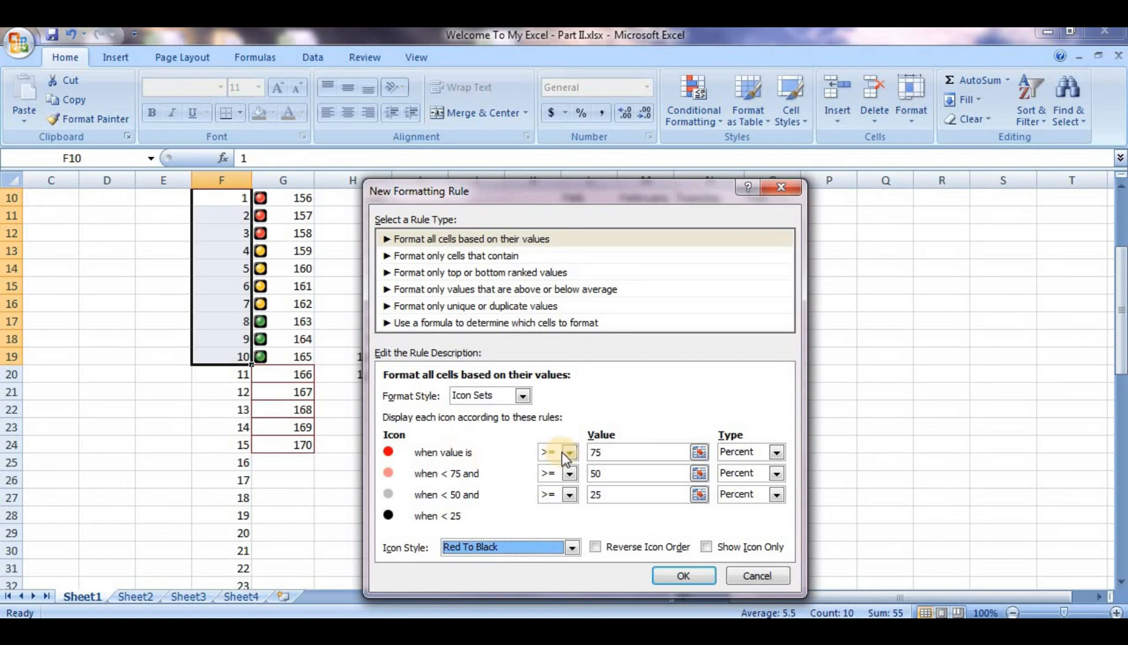
Step: Review the icon thresholds, keep them at >= 75, 50 and 25 with type Percent, and apply the rule to F10:F19
{"action": "left_click", "coordinate": [650, 451]}
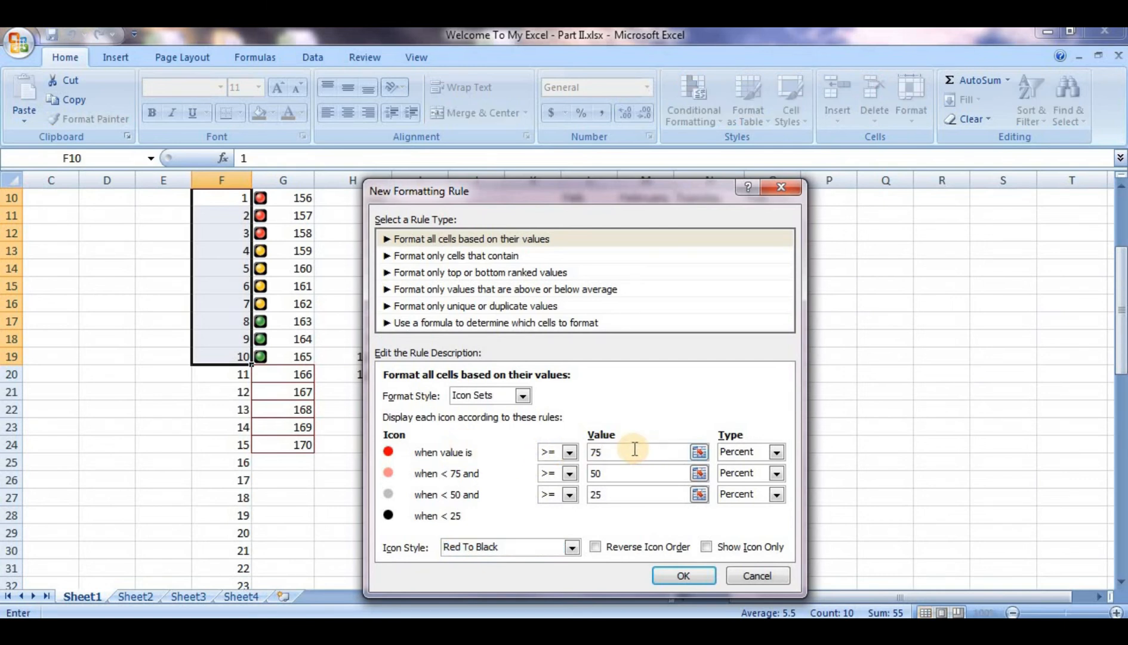
{"action": "double_click", "coordinate": [597, 449]}
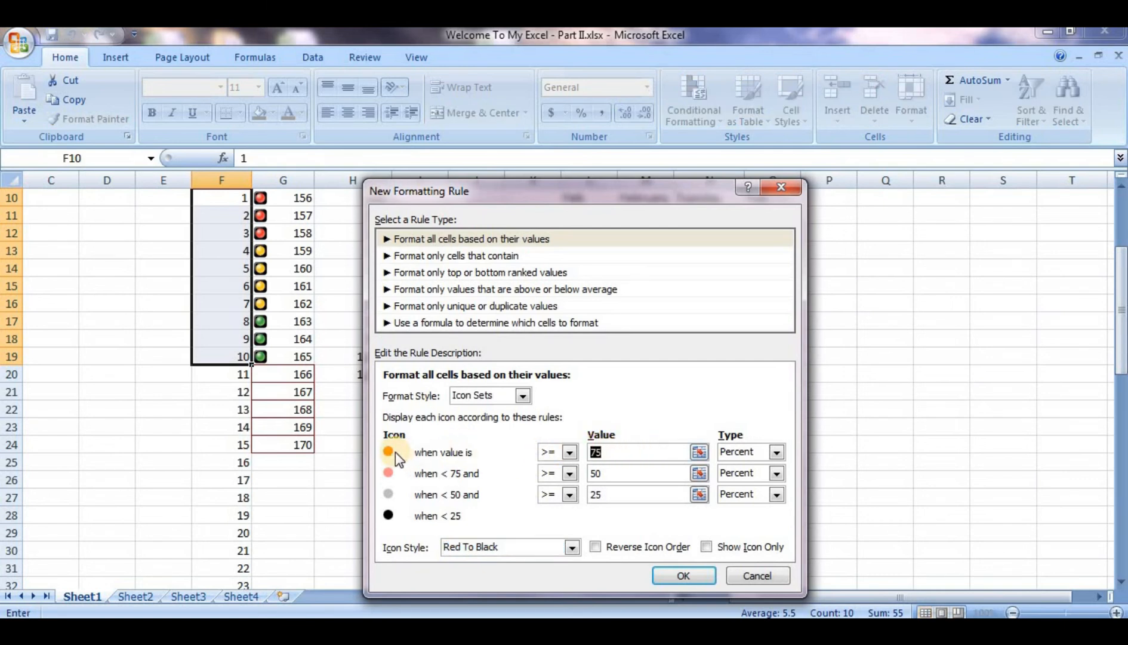
{"action": "left_click", "coordinate": [598, 475]}
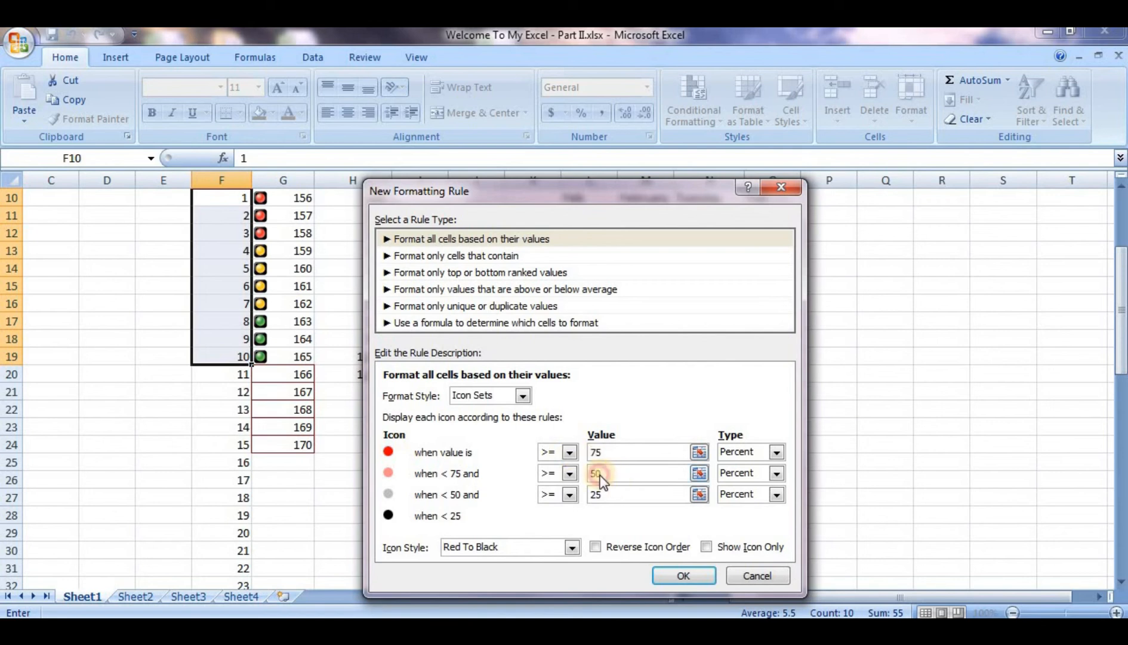
{"action": "left_click", "coordinate": [604, 493]}
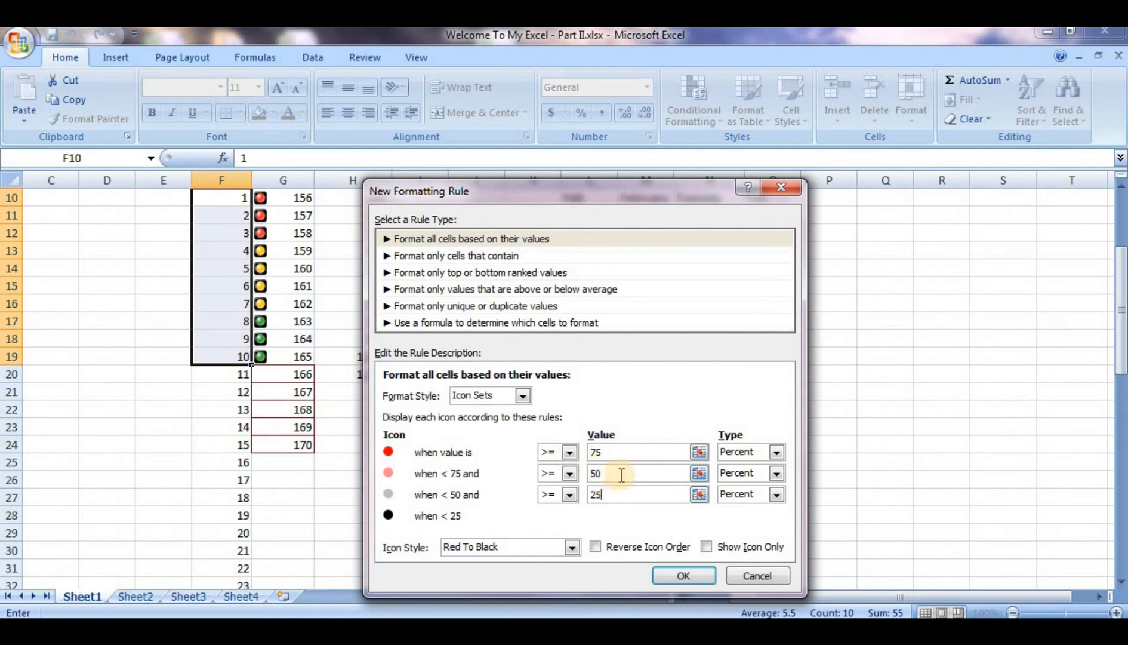
{"action": "left_click", "coordinate": [570, 452]}
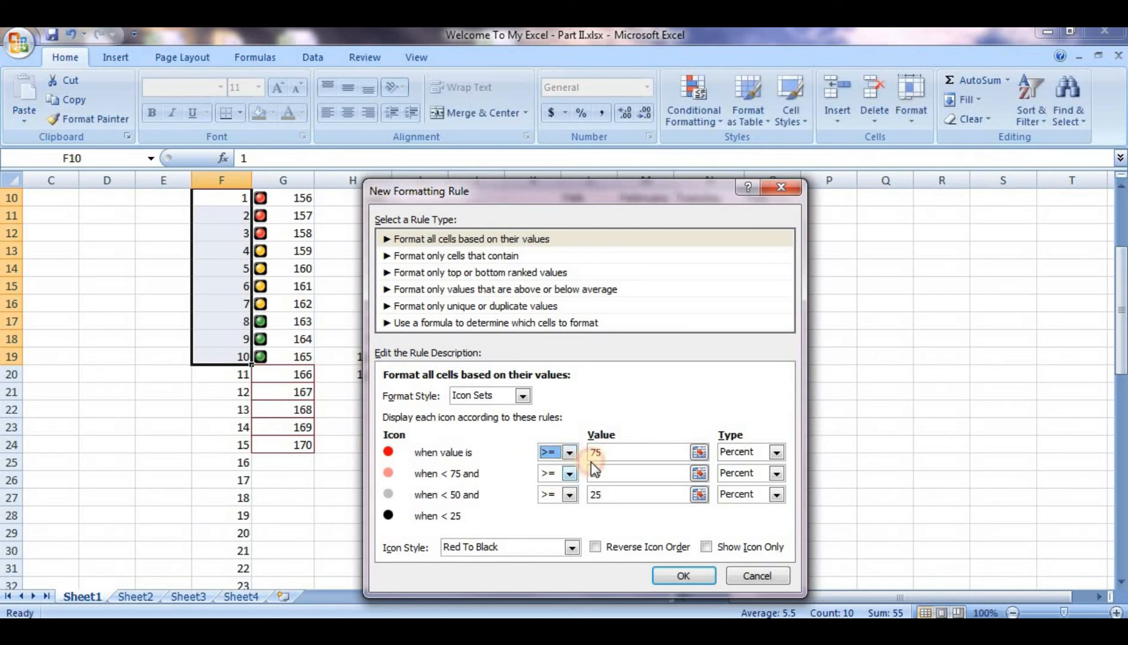
{"action": "left_click", "coordinate": [771, 451]}
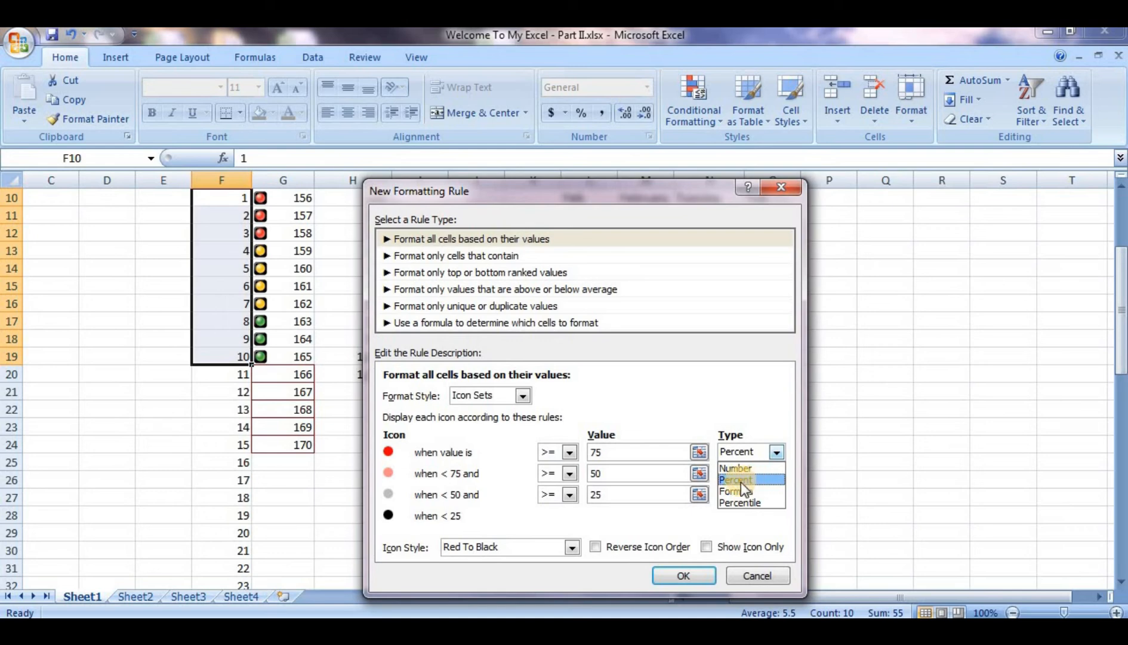
{"action": "left_click", "coordinate": [705, 426]}
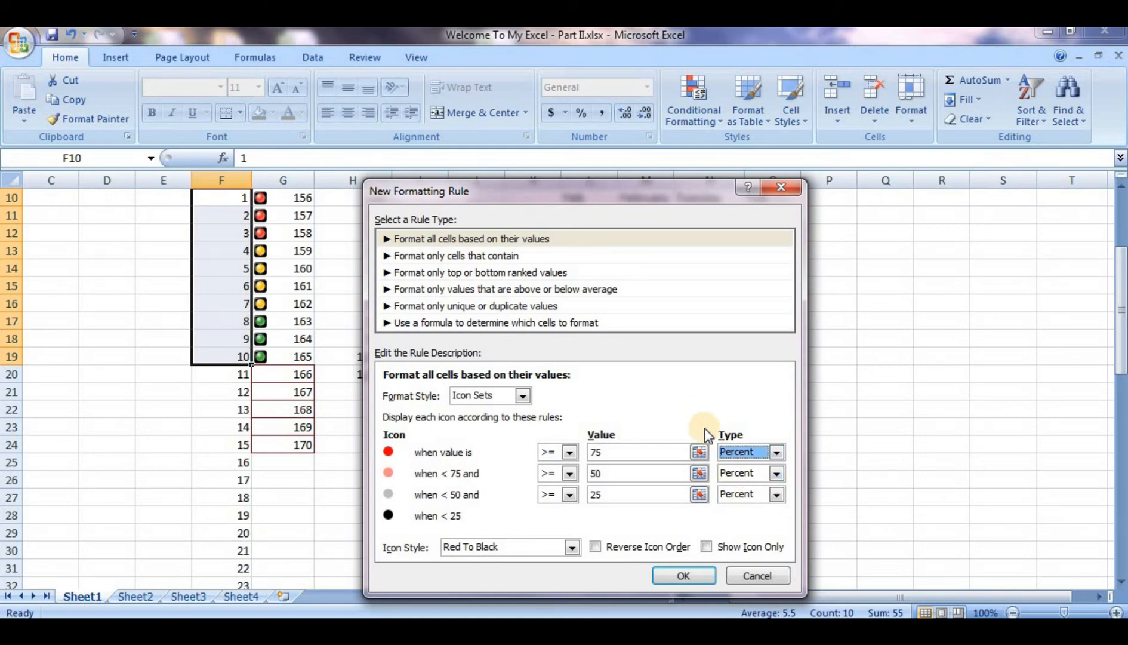
{"action": "left_click", "coordinate": [682, 573]}
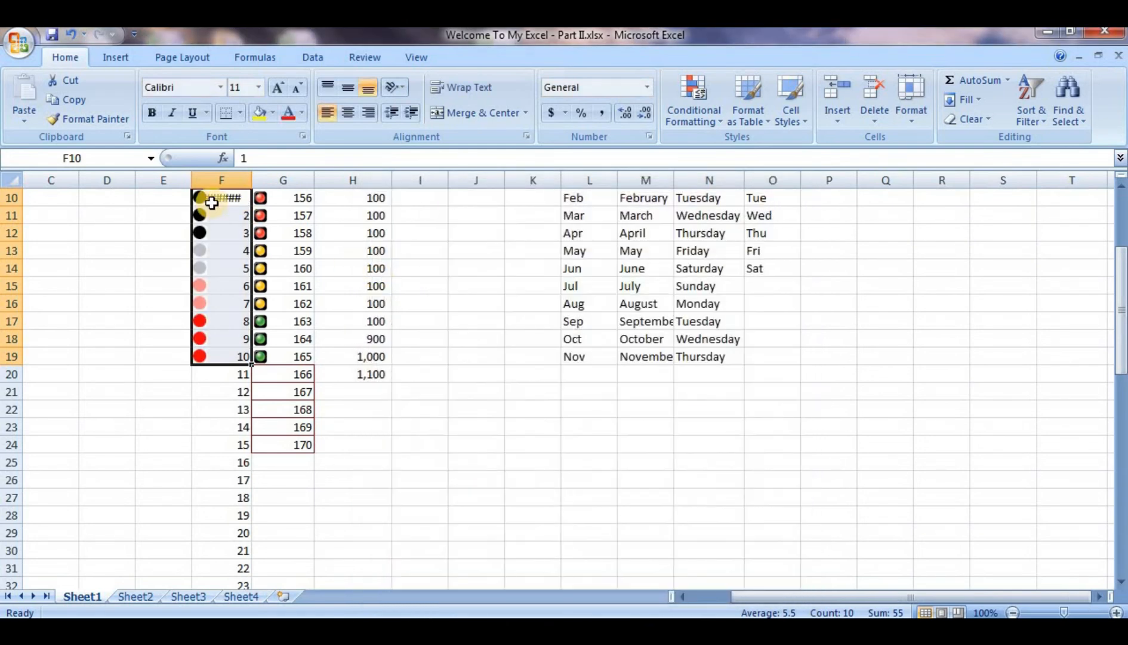
Step: Widen column F slightly and set the number format of cell F10 to General
{"action": "left_click", "coordinate": [228, 216]}
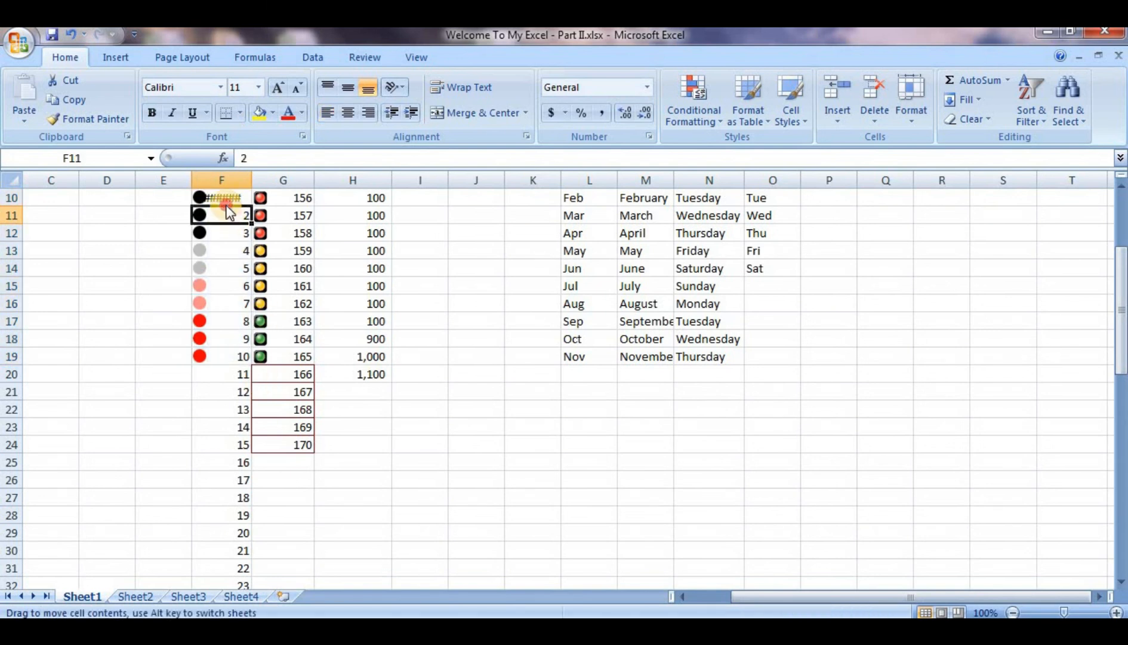
{"action": "key", "text": "Up"}
{"action": "key", "text": "Up"}
{"action": "key", "text": "Up"}
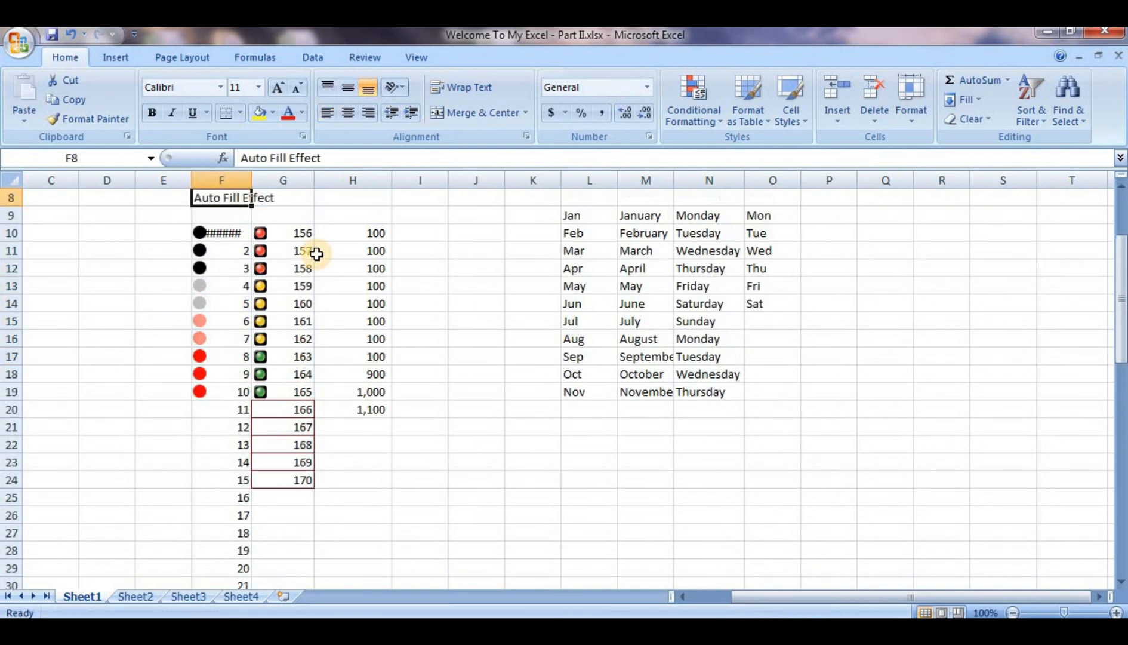
{"action": "key", "text": "Down"}
{"action": "key", "text": "Down"}
{"action": "left_click_drag", "start_coordinate": [252, 180], "coordinate": [263, 182]}
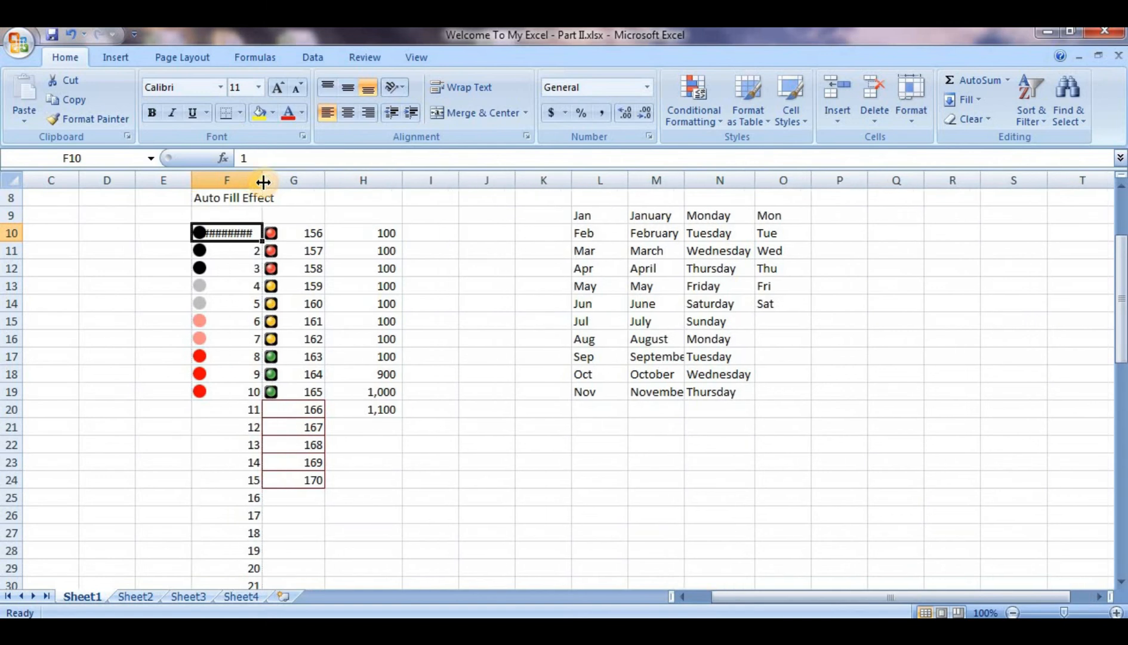
{"action": "left_click", "coordinate": [646, 87]}
{"action": "left_click", "coordinate": [651, 112]}
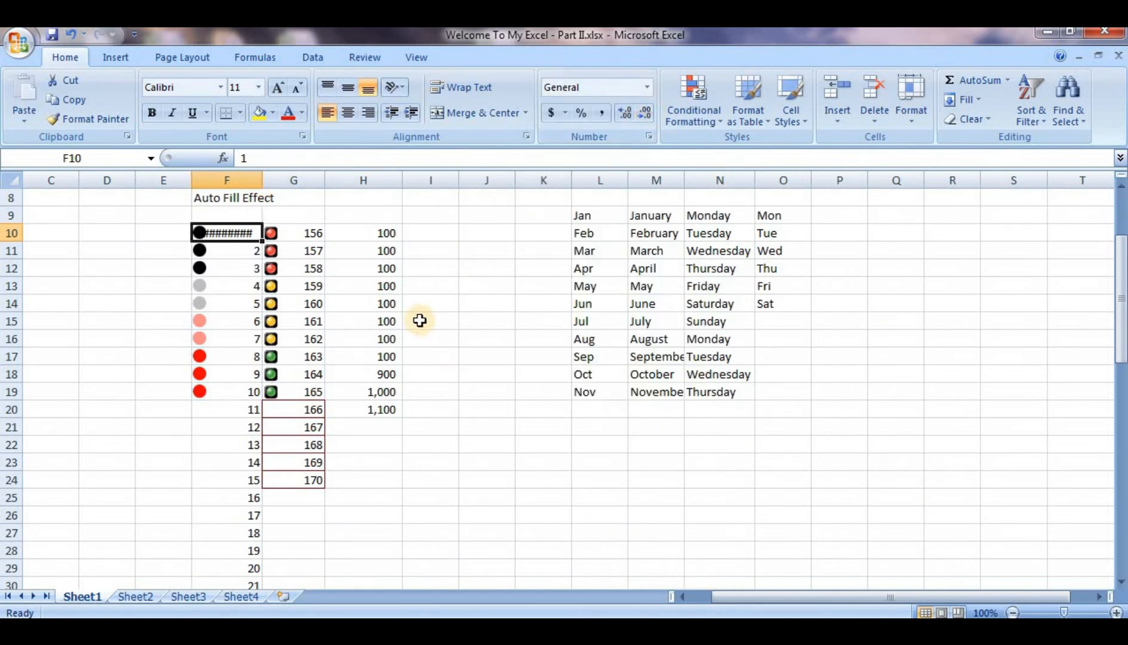
{"action": "left_click", "coordinate": [456, 332]}
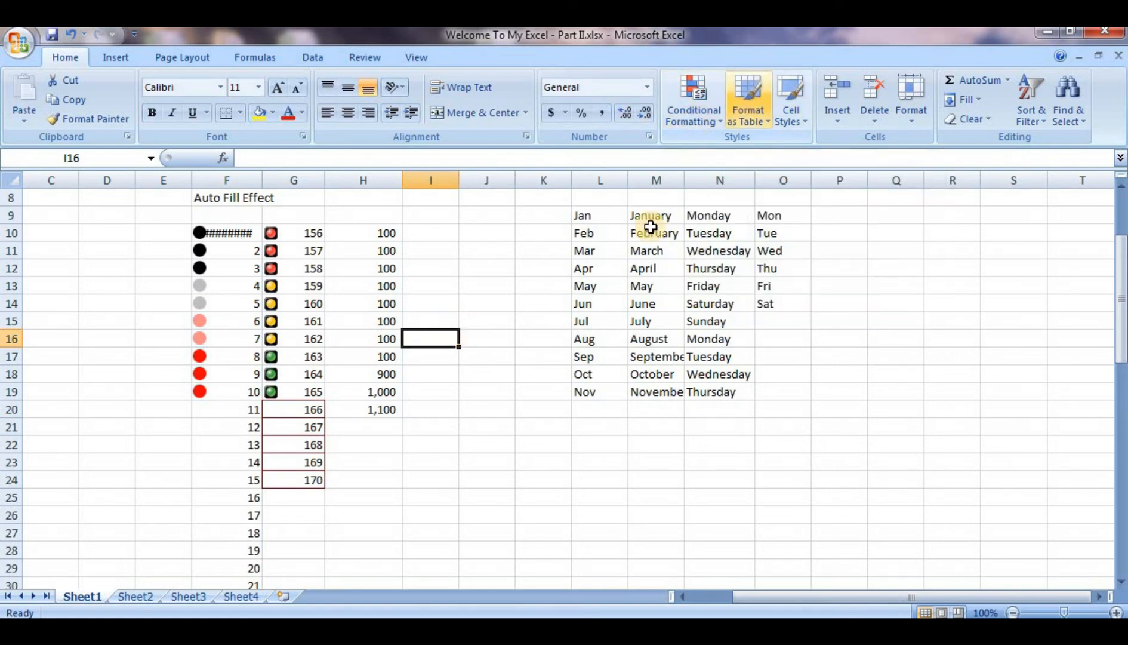
Step: Format the range L9:N19 as a table in a red medium style with banded rows, without marking existing headers
{"action": "left_click", "coordinate": [630, 265]}
{"action": "left_click_drag", "start_coordinate": [597, 219], "coordinate": [735, 382]}
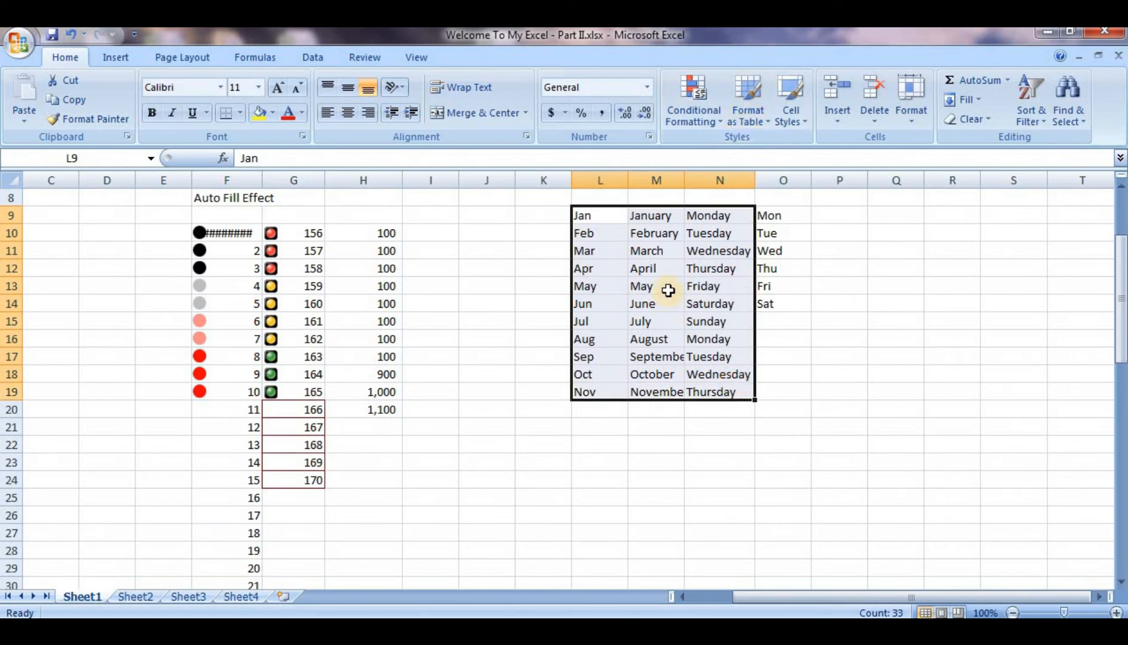
{"action": "left_click", "coordinate": [751, 89]}
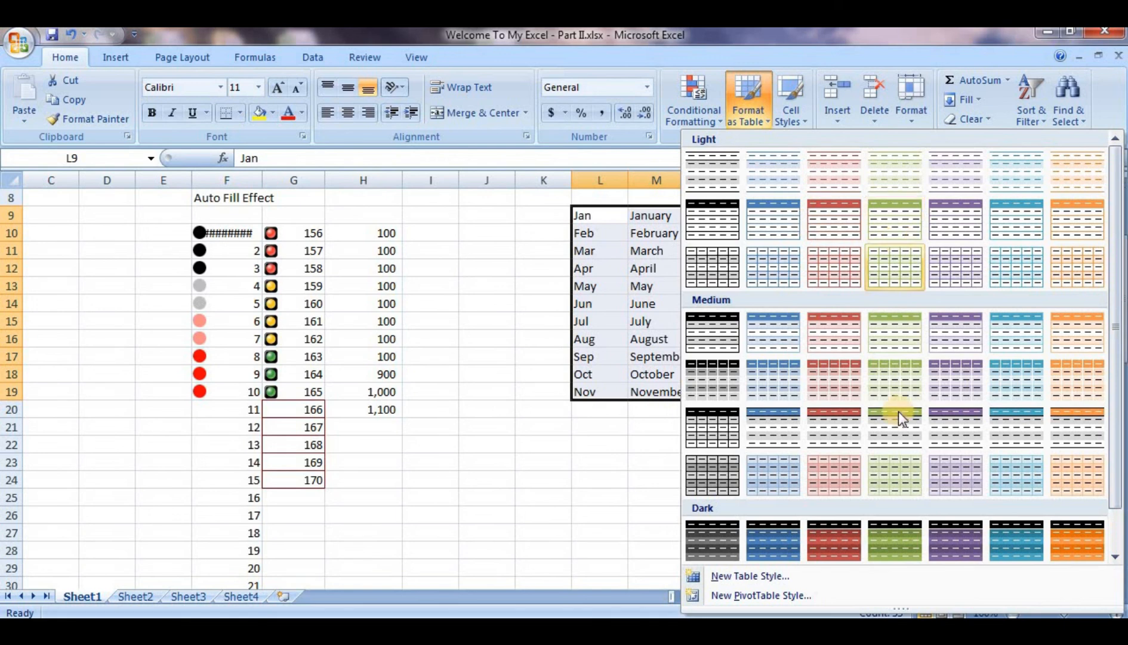
{"action": "left_click", "coordinate": [856, 432]}
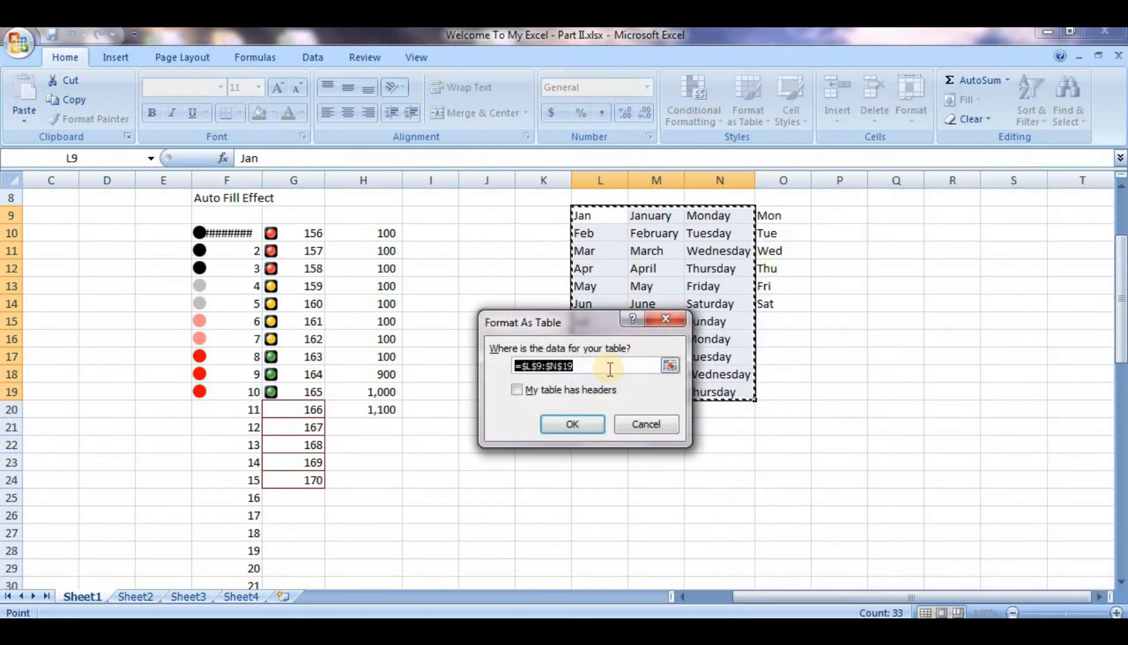
{"action": "left_click", "coordinate": [588, 423]}
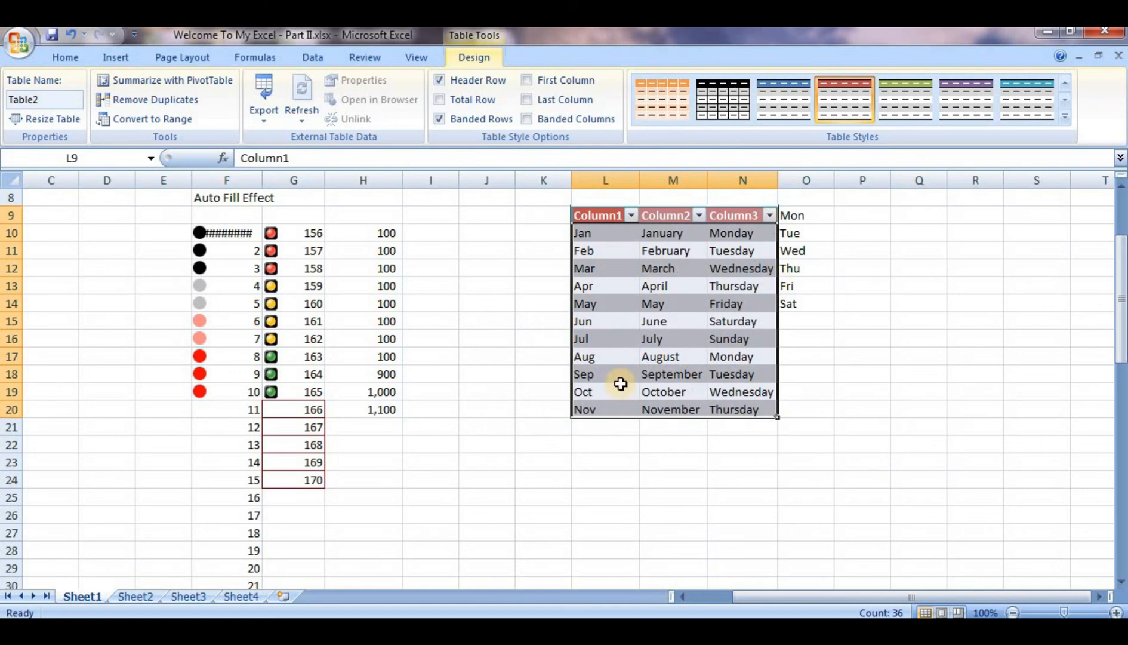
{"action": "left_click", "coordinate": [601, 513]}
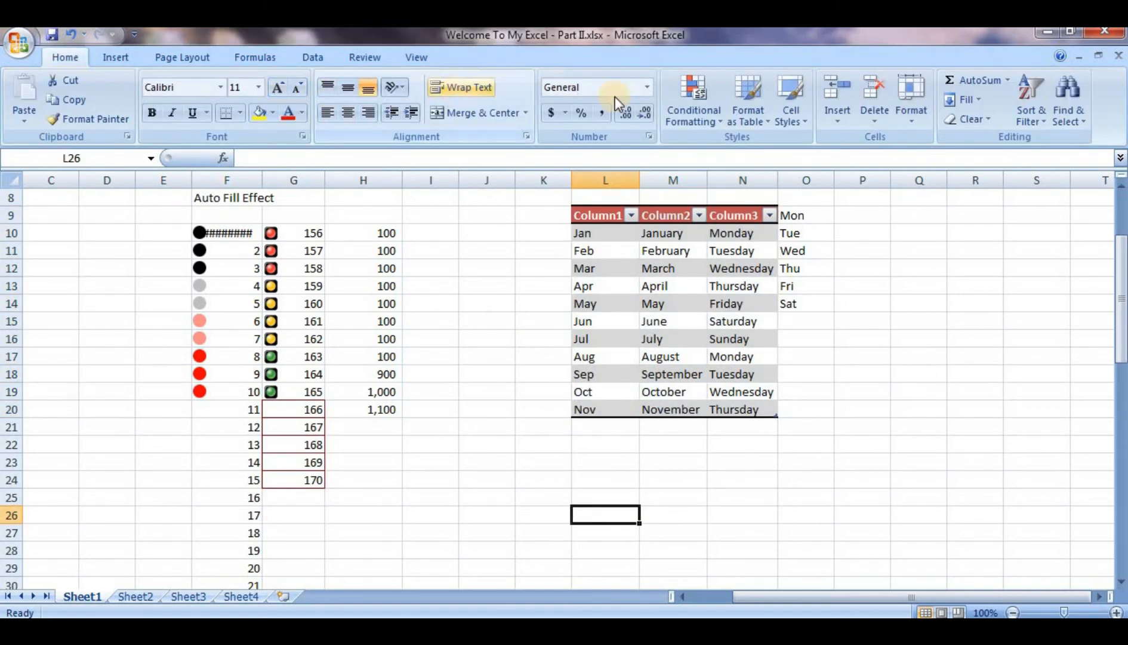
Step: Format the range H10:H20 as a table in a light purple style with banded rows, without marking existing headers
{"action": "left_click", "coordinate": [736, 96]}
{"action": "left_click", "coordinate": [943, 266]}
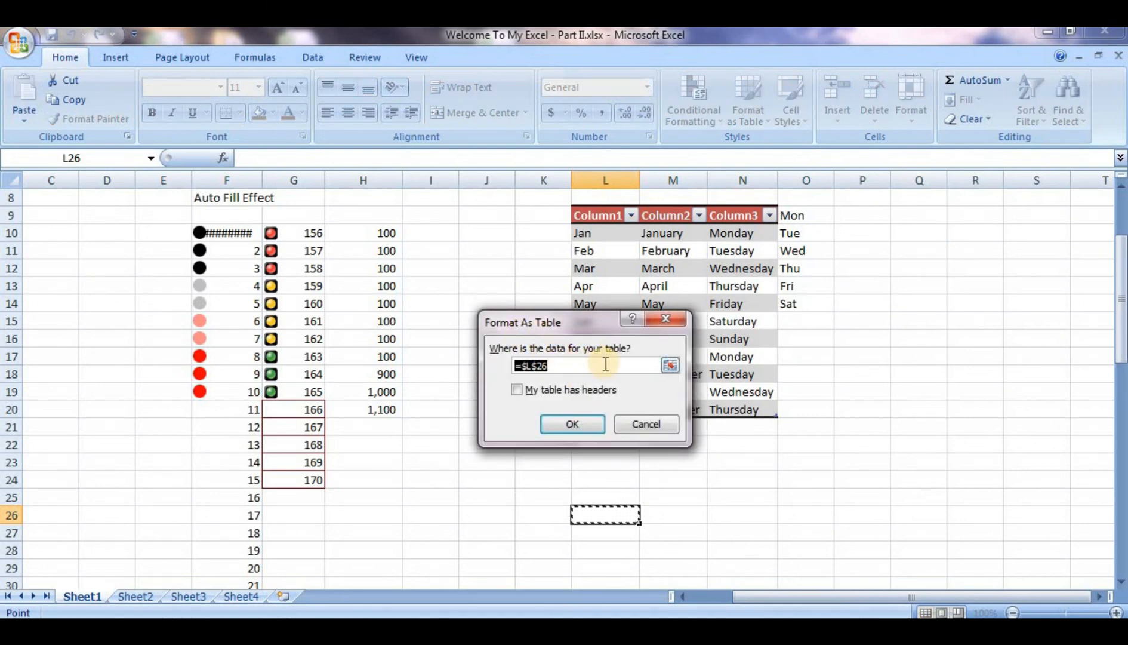
{"action": "left_click", "coordinate": [372, 233]}
{"action": "left_click_drag", "start_coordinate": [374, 258], "coordinate": [389, 413]}
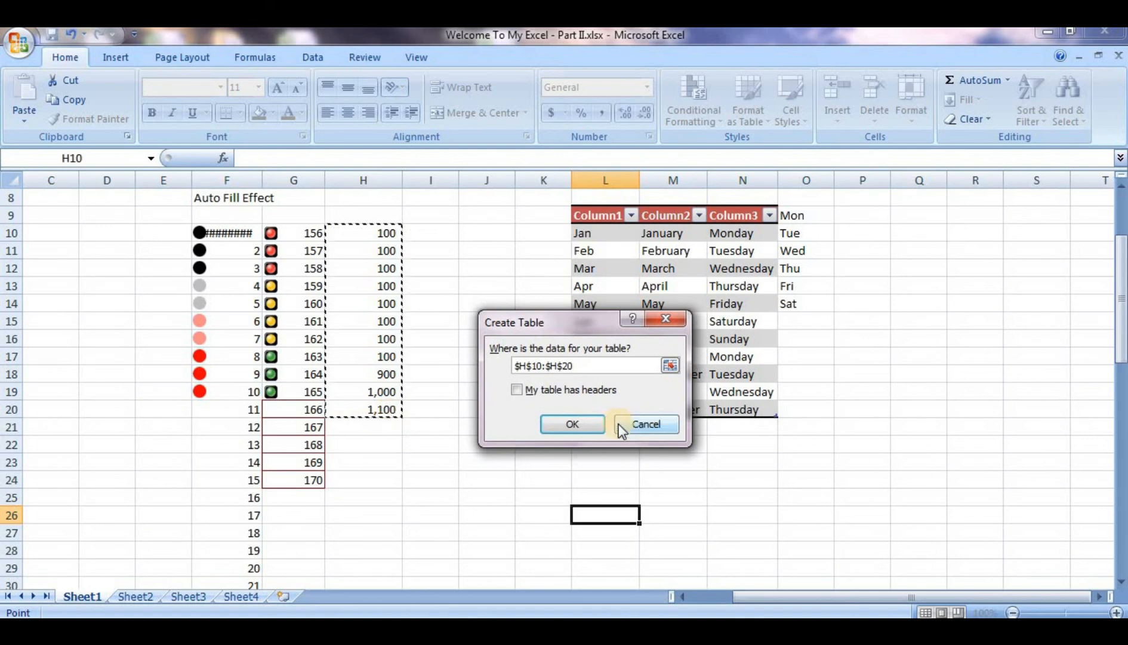
{"action": "left_click", "coordinate": [598, 422]}
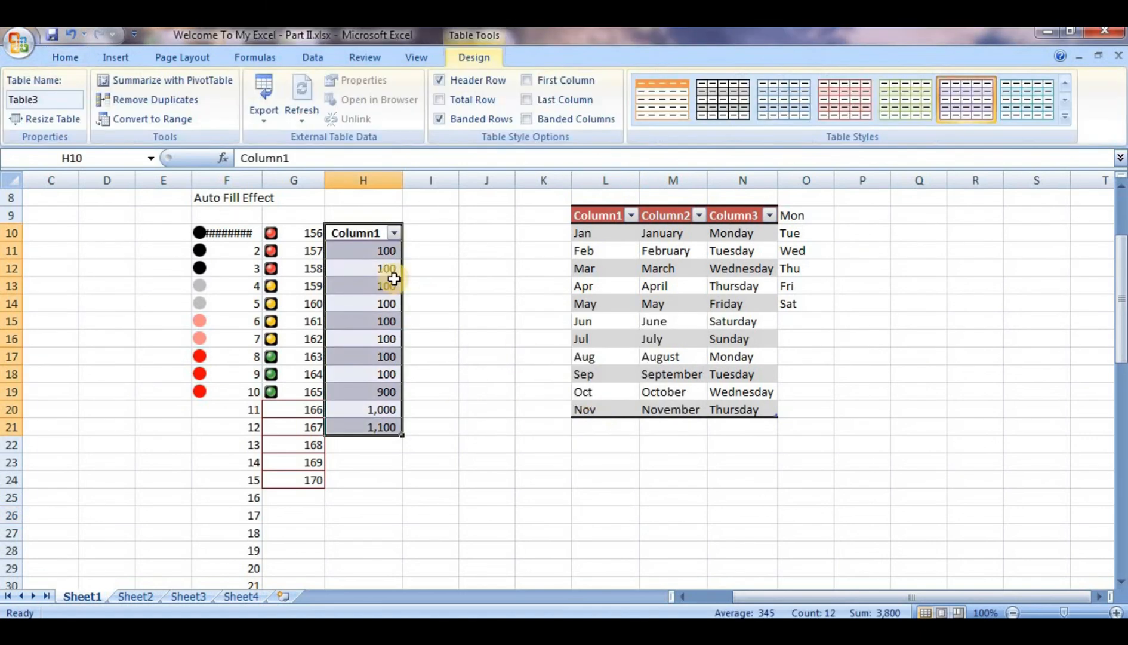
{"action": "left_click", "coordinate": [393, 230]}
{"action": "left_click", "coordinate": [376, 230]}
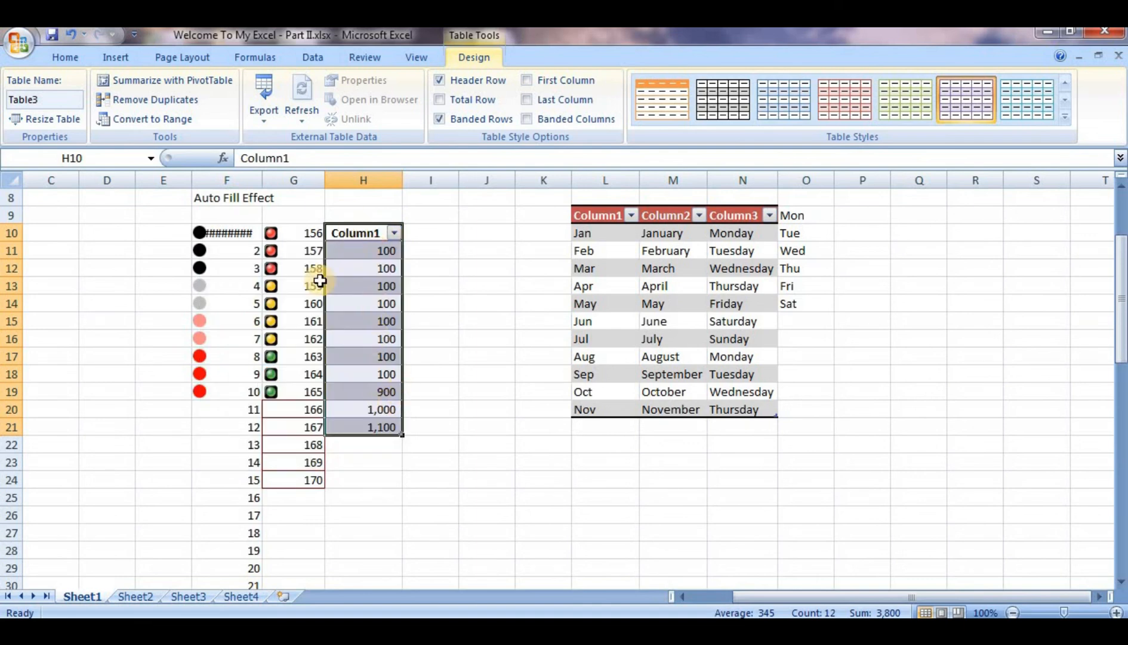
{"action": "left_click", "coordinate": [406, 270]}
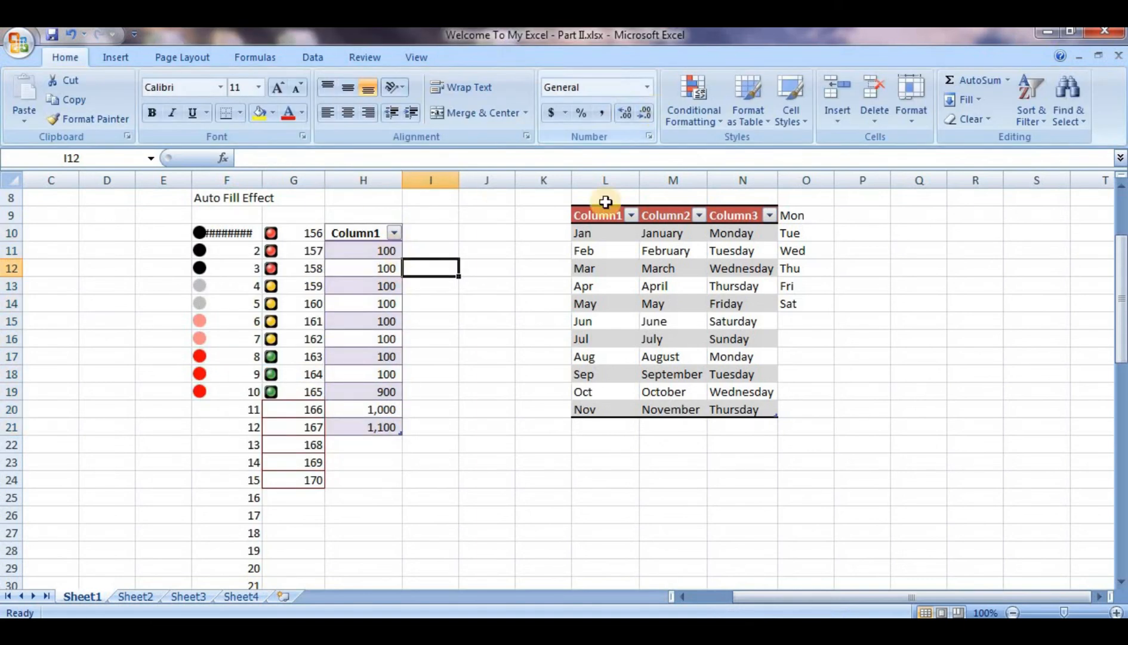
{"action": "left_click", "coordinate": [391, 304]}
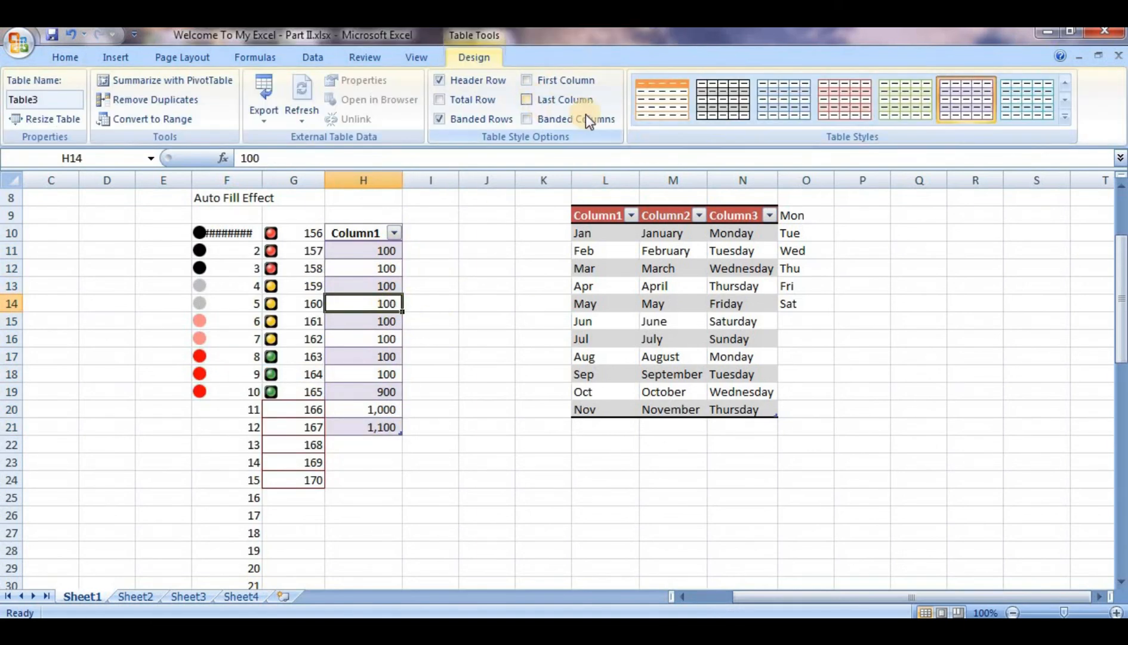
{"action": "left_click", "coordinate": [494, 263]}
{"action": "left_click", "coordinate": [471, 234]}
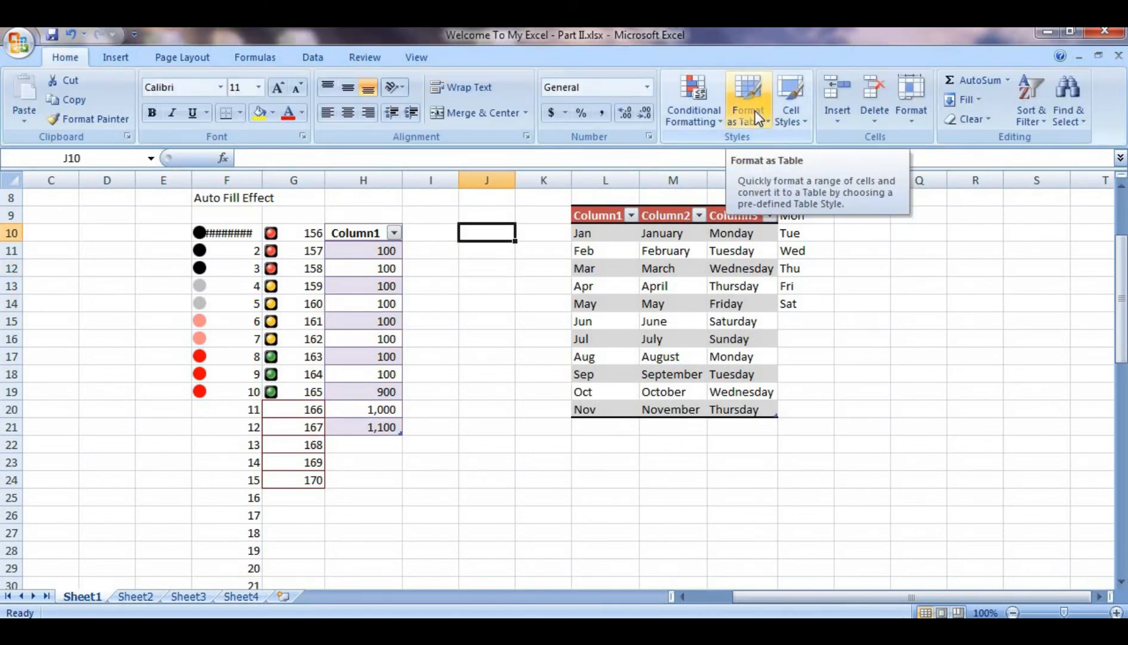
{"action": "left_click", "coordinate": [749, 95]}
{"action": "left_click", "coordinate": [475, 322]}
{"action": "left_click", "coordinate": [537, 321]}
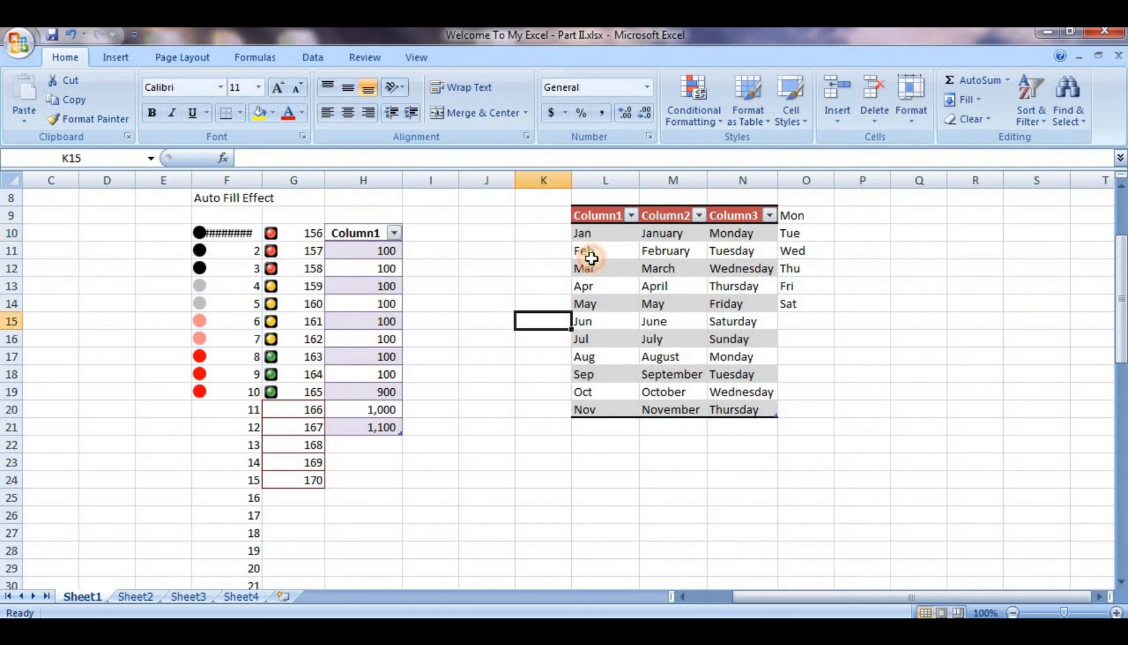
Step: Browse the cell styles for K15 and H12 and try the Comma [0] style on H12
{"action": "left_click", "coordinate": [793, 91]}
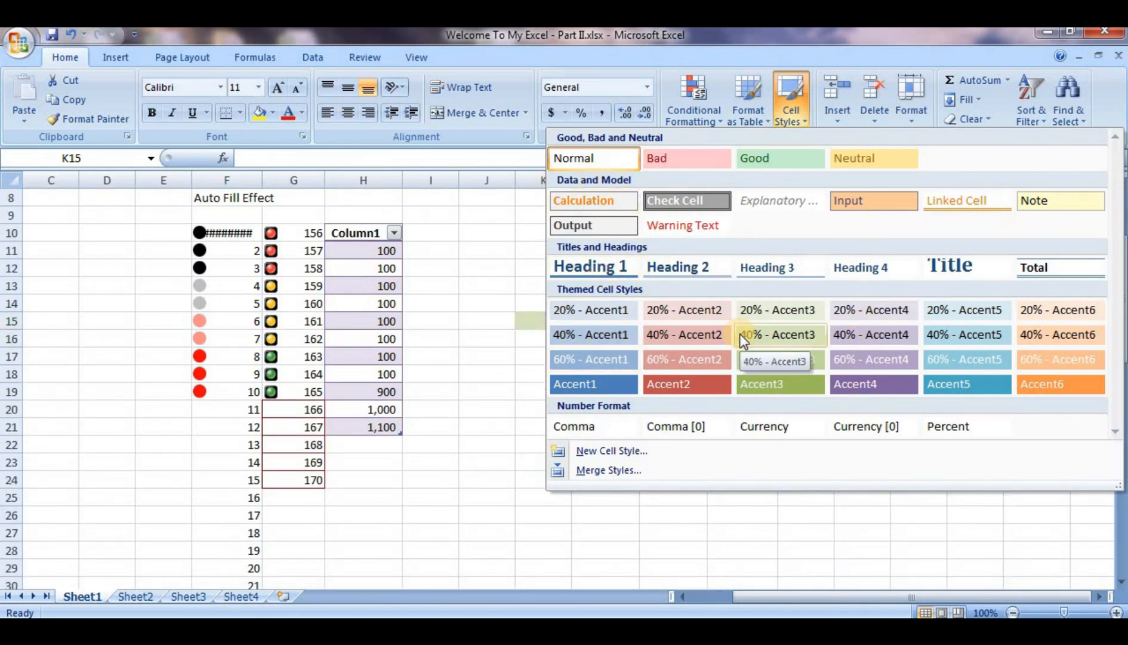
{"action": "left_click", "coordinate": [474, 308]}
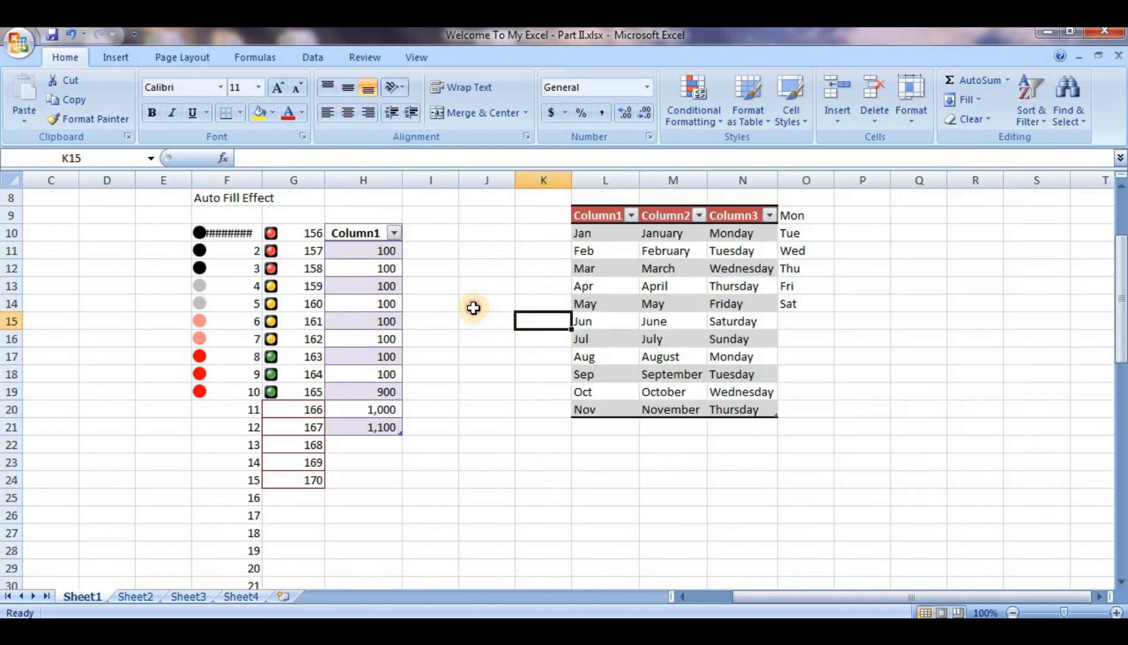
{"action": "left_click", "coordinate": [383, 271]}
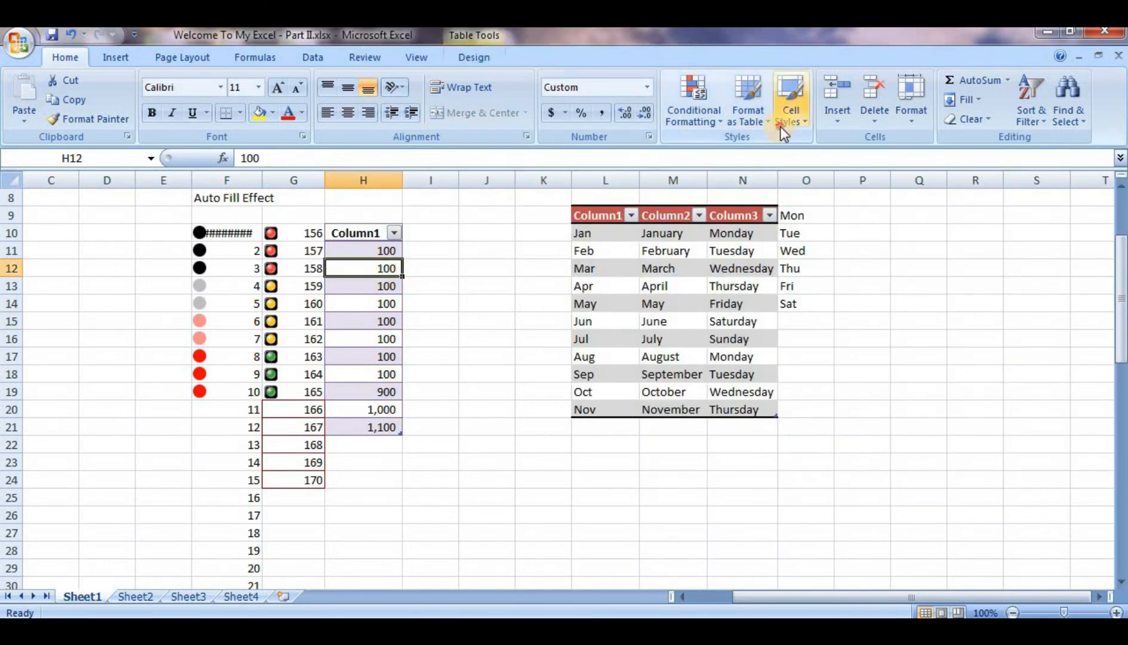
{"action": "left_click", "coordinate": [781, 123]}
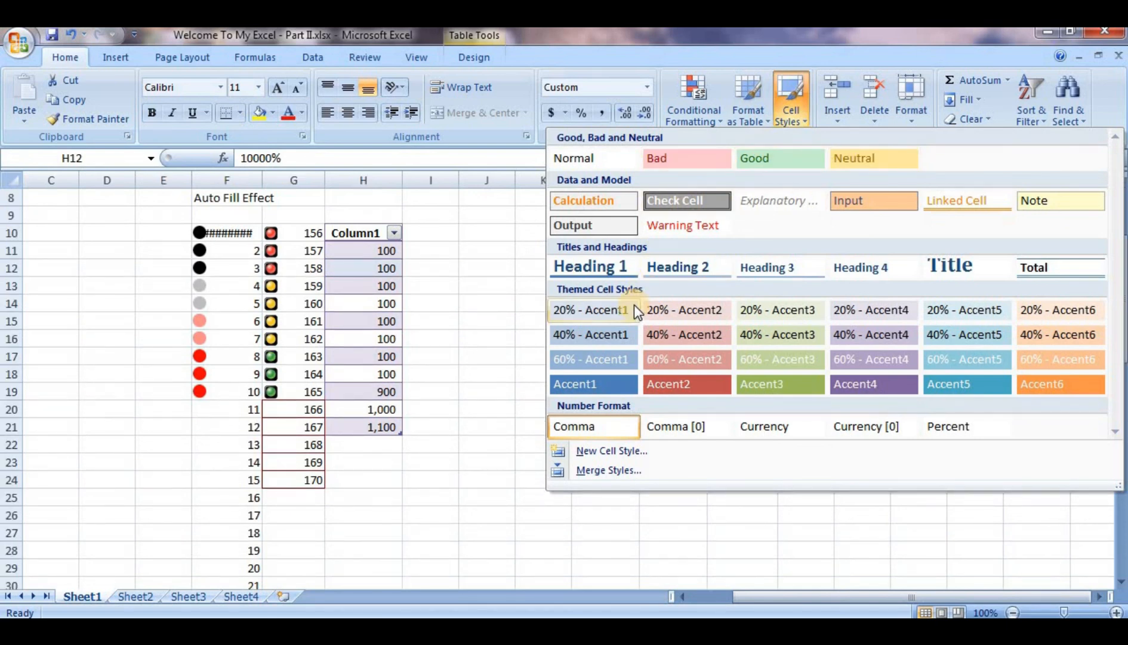
{"action": "left_click", "coordinate": [673, 418]}
{"action": "left_click", "coordinate": [533, 352]}
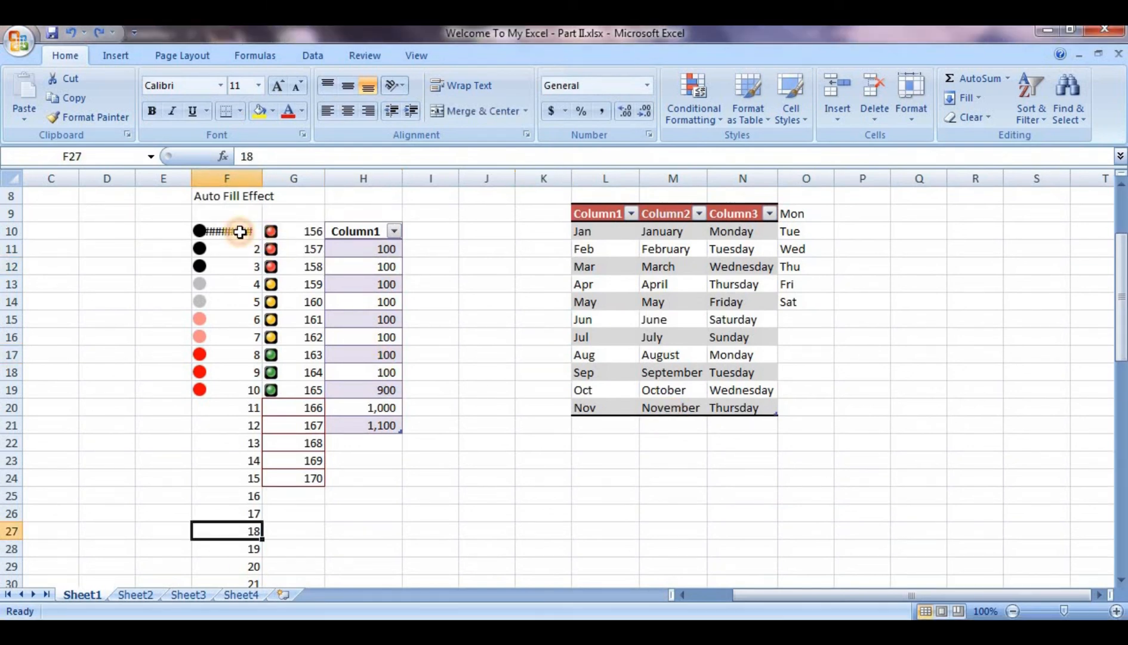
Step: Align the contents of F10:F21 to the right after trying left and center alignment
{"action": "left_click", "coordinate": [246, 233]}
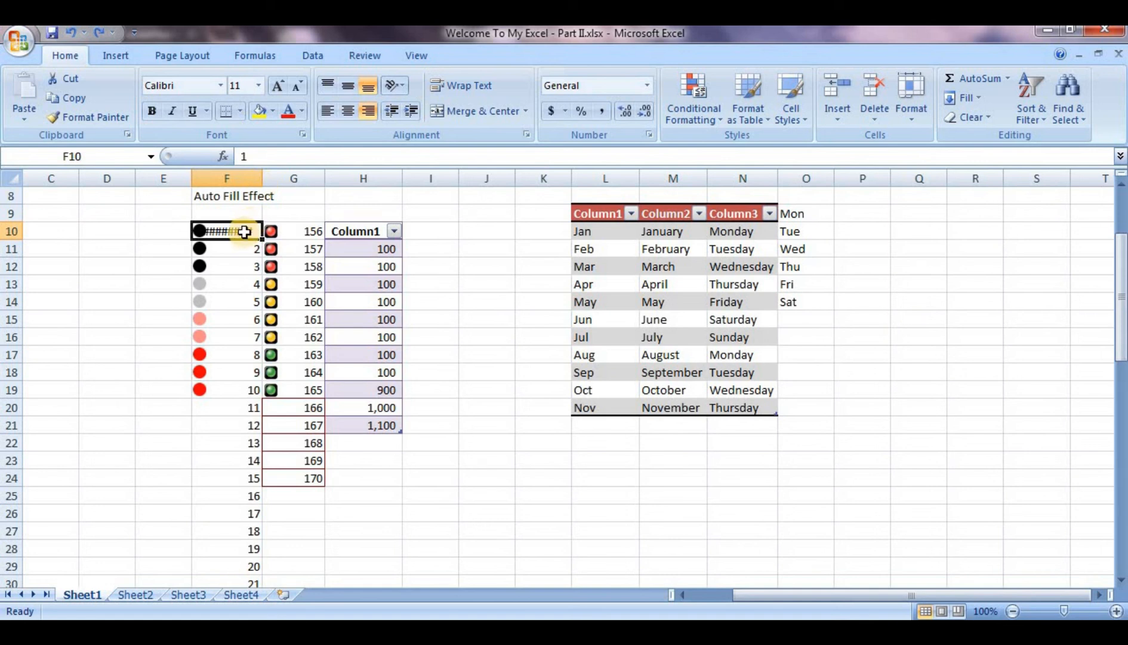
{"action": "left_click_drag", "start_coordinate": [244, 229], "coordinate": [245, 425]}
{"action": "left_click", "coordinate": [333, 108]}
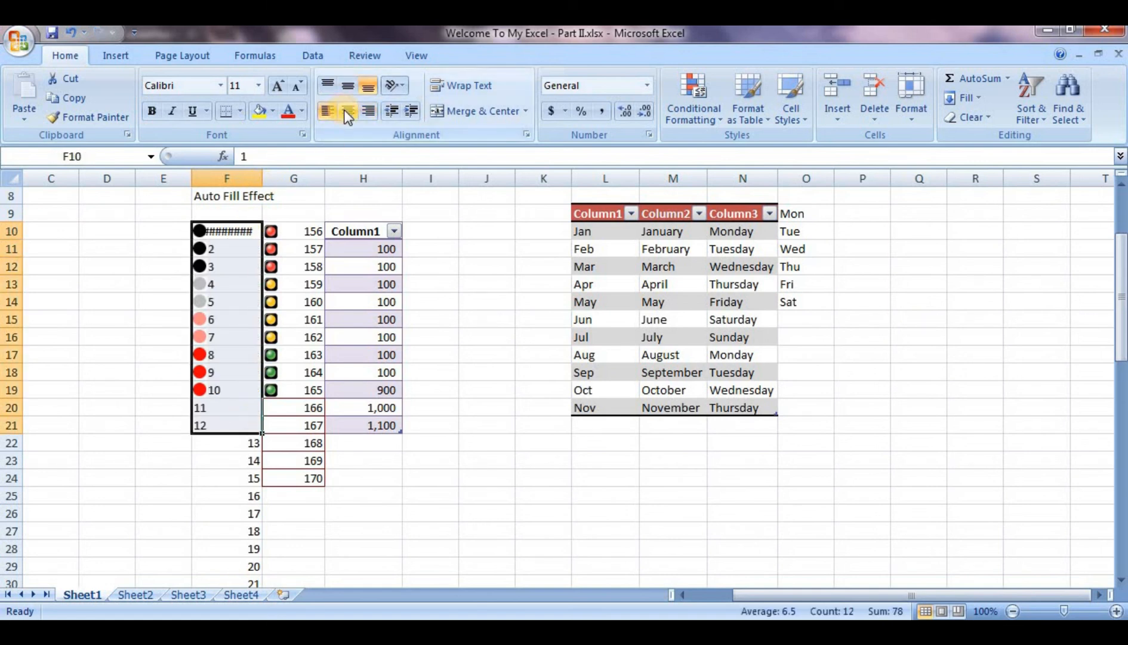
{"action": "left_click", "coordinate": [345, 111]}
{"action": "left_click", "coordinate": [369, 111]}
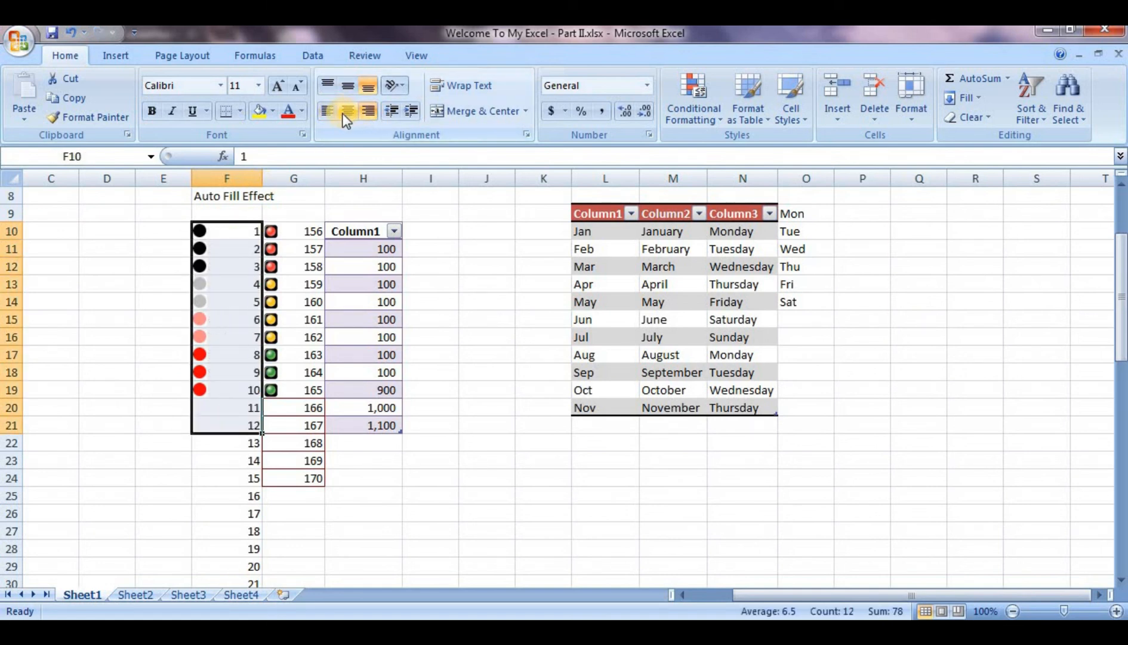
{"action": "left_click", "coordinate": [483, 407]}
{"action": "left_click", "coordinate": [538, 494]}
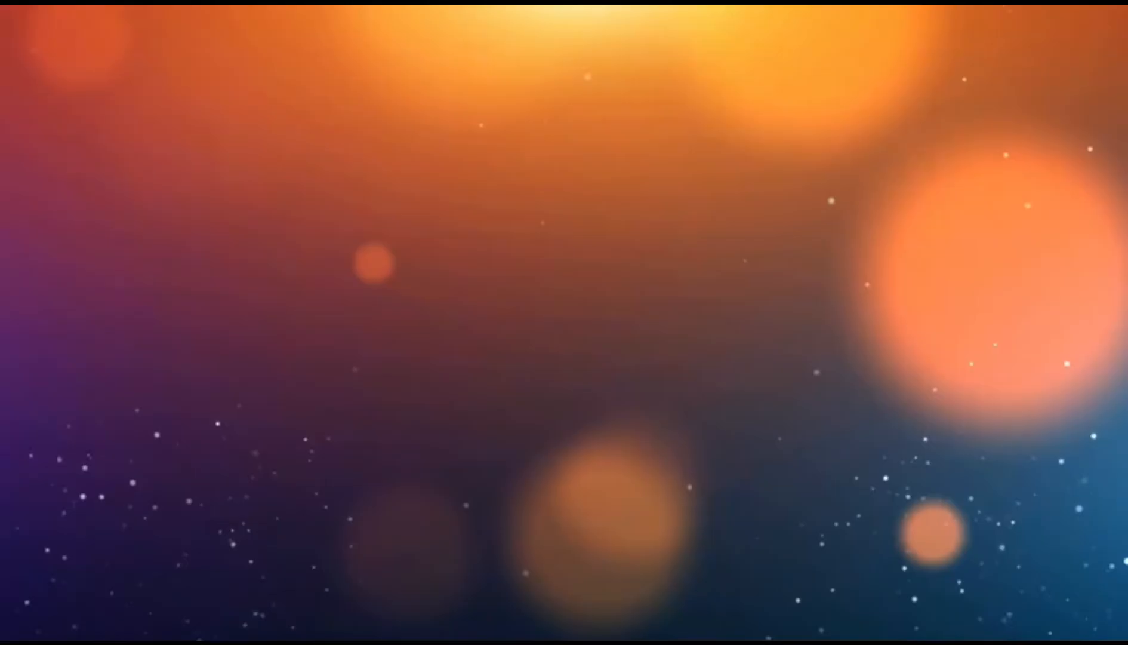